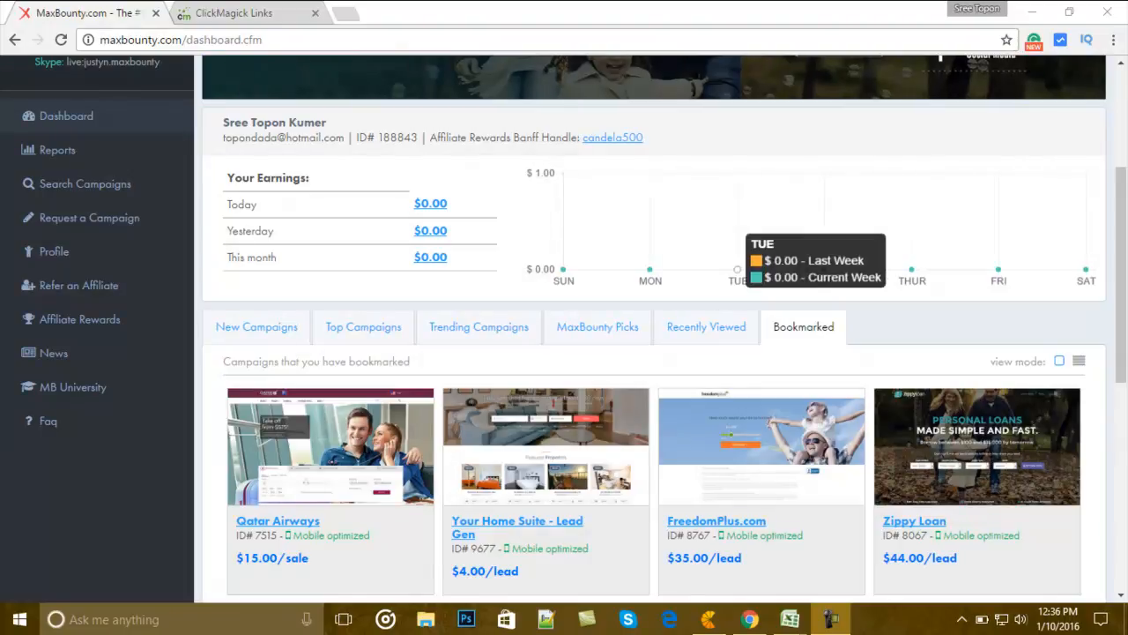
Step: Look over the earnings summary and the bookmarked campaigns on the MaxBounty dashboard
scroll(737, 269, up, 3)
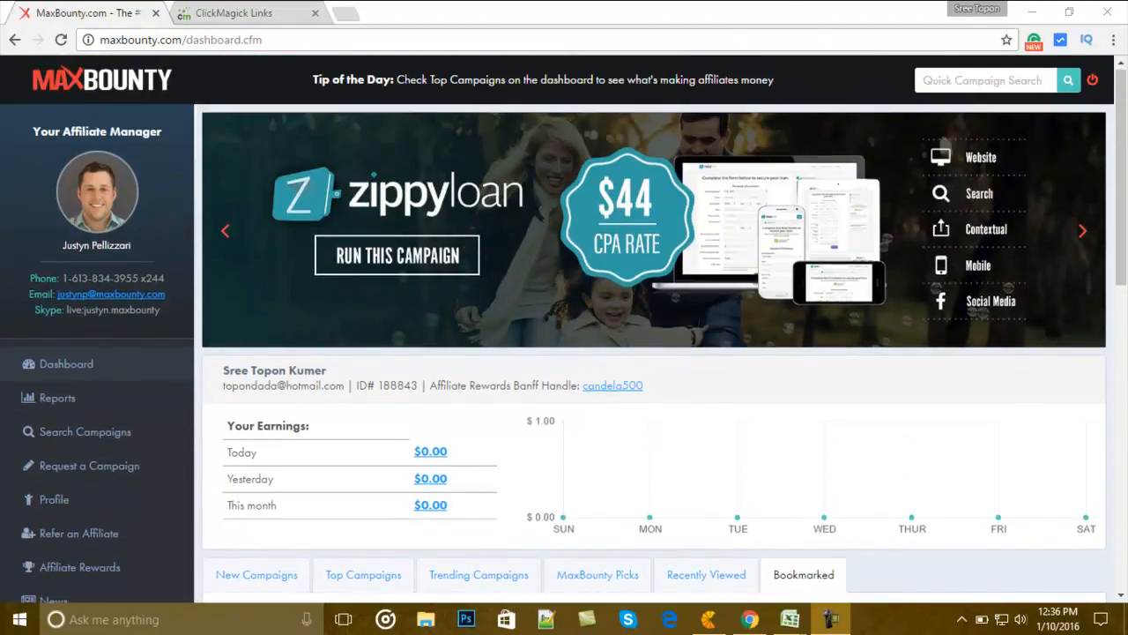
scroll(564, 329, down, 2)
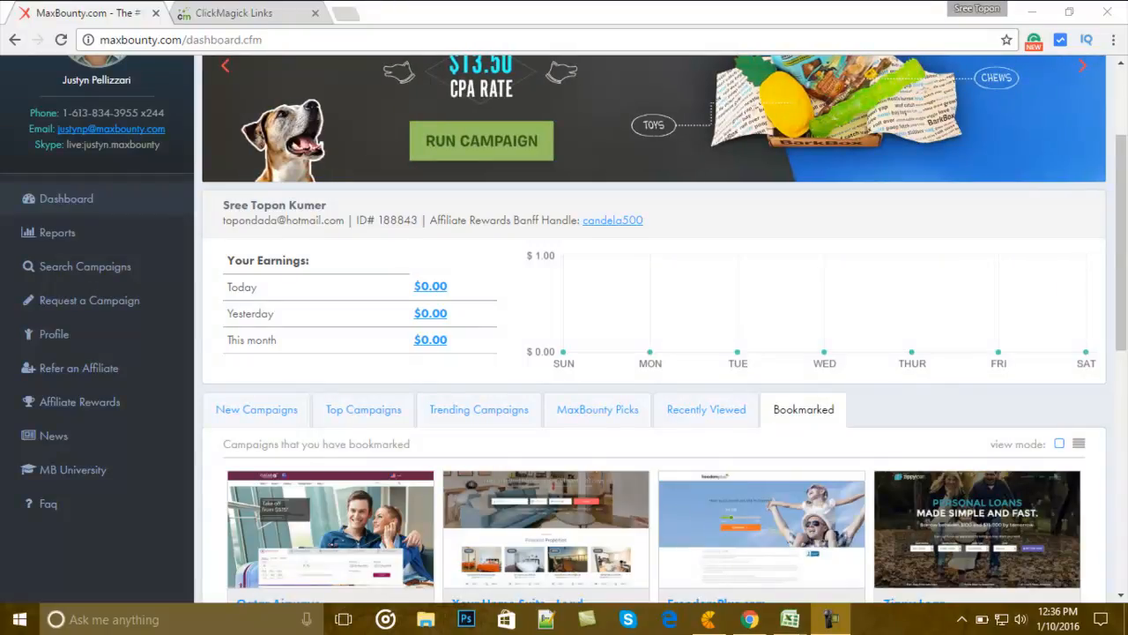
scroll(652, 265, up, 2)
scroll(652, 264, down, 4)
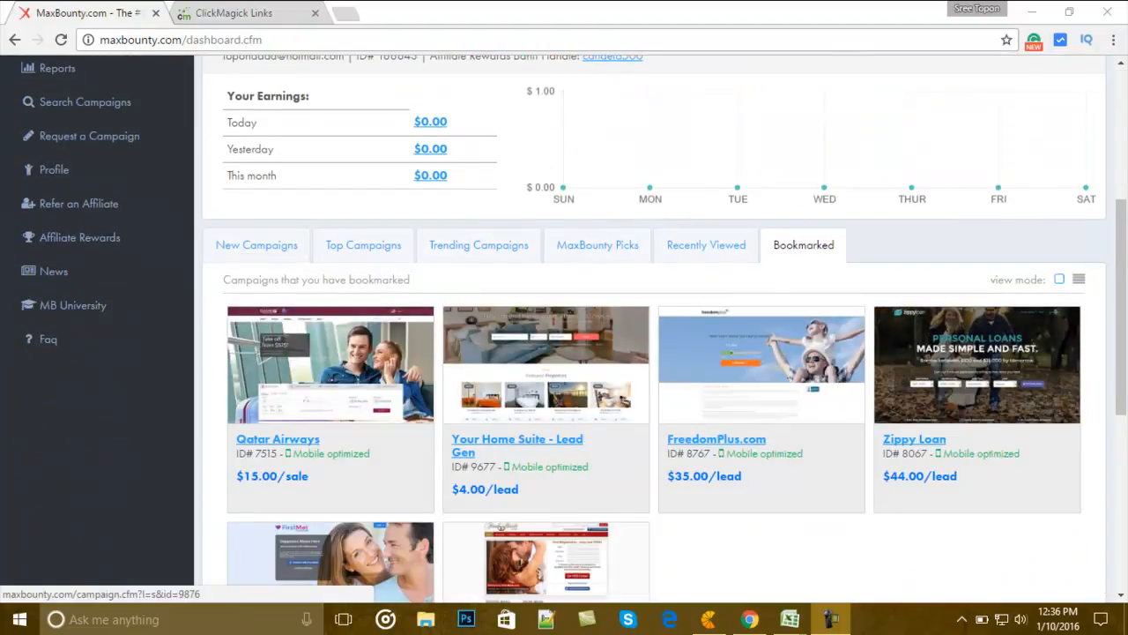
scroll(737, 187, up, 2)
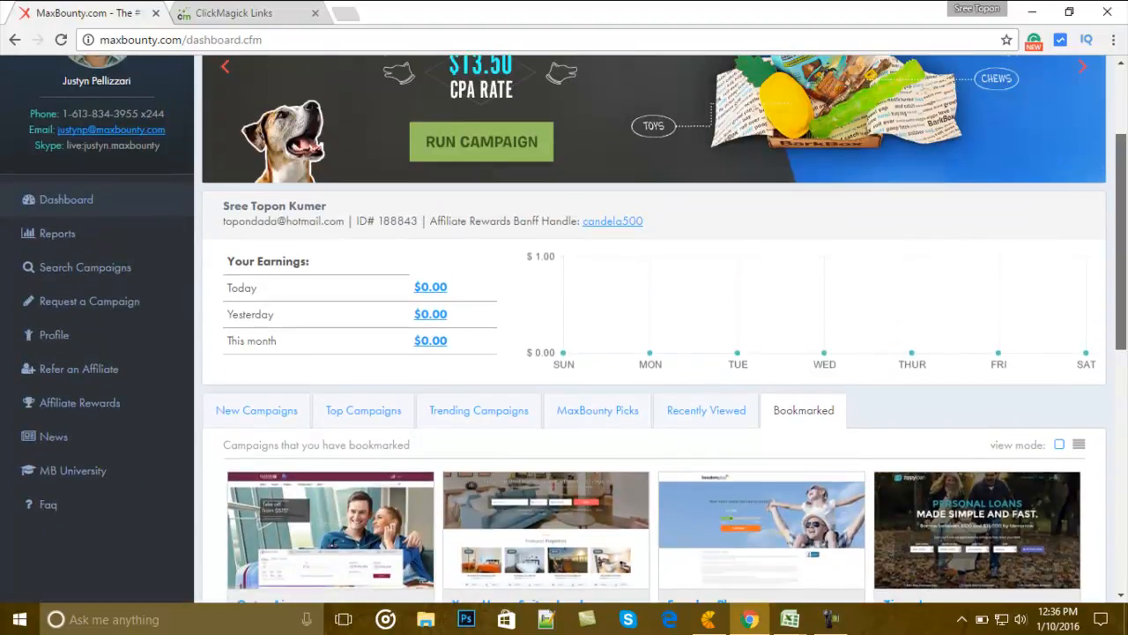
scroll(653, 265, down, 2)
scroll(652, 353, down, 1)
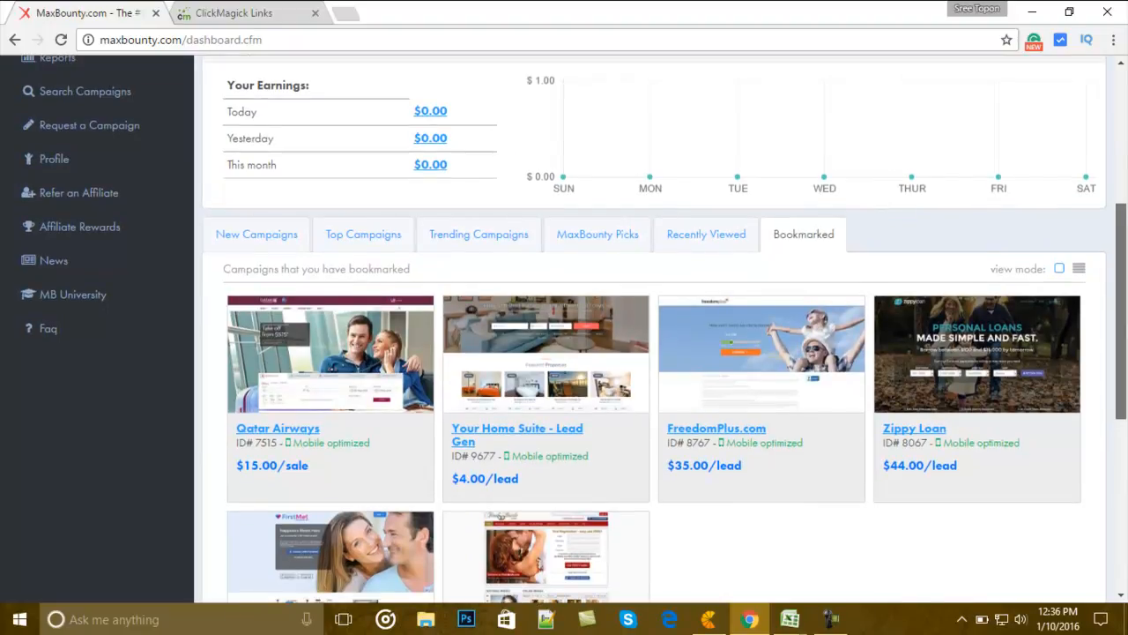
scroll(652, 353, up, 1)
scroll(653, 353, down, 1)
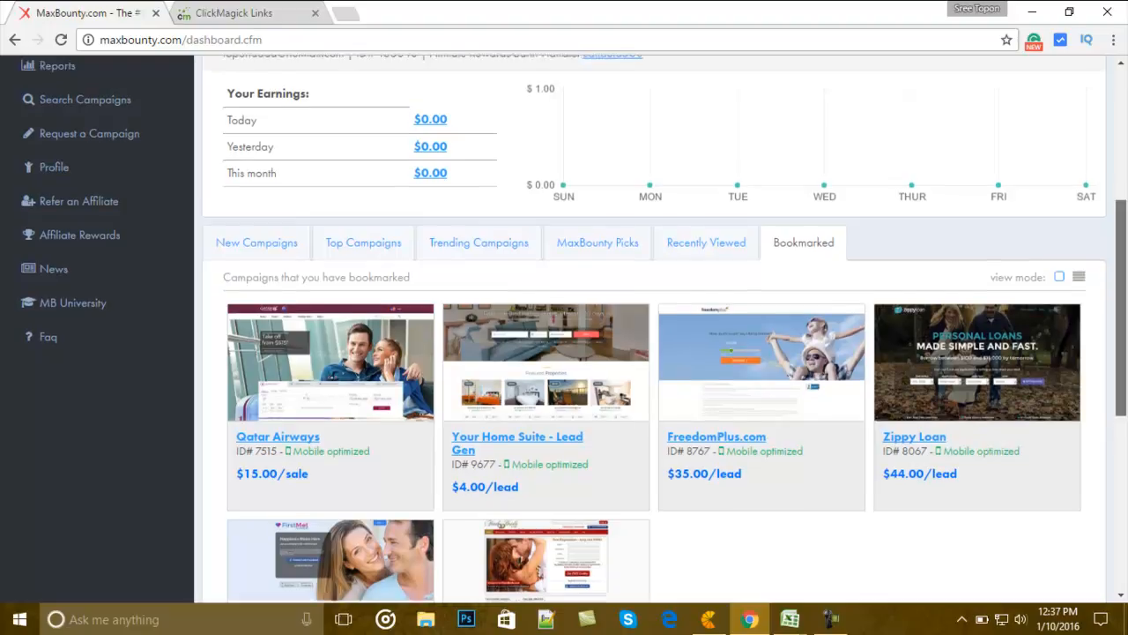
scroll(652, 335, up, 1)
scroll(652, 335, down, 1)
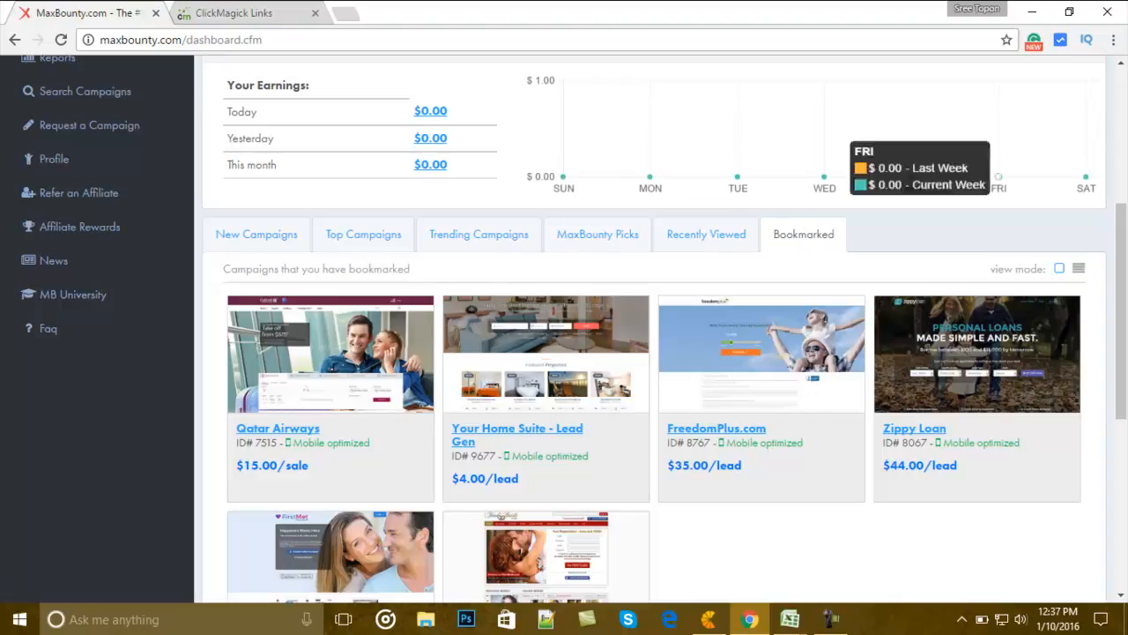
Step: Switch to the New Microsoft Office Excel Worksheet and review the Final List keywords across the Broad, Exact and Phrase match types
mouse_move(789, 619)
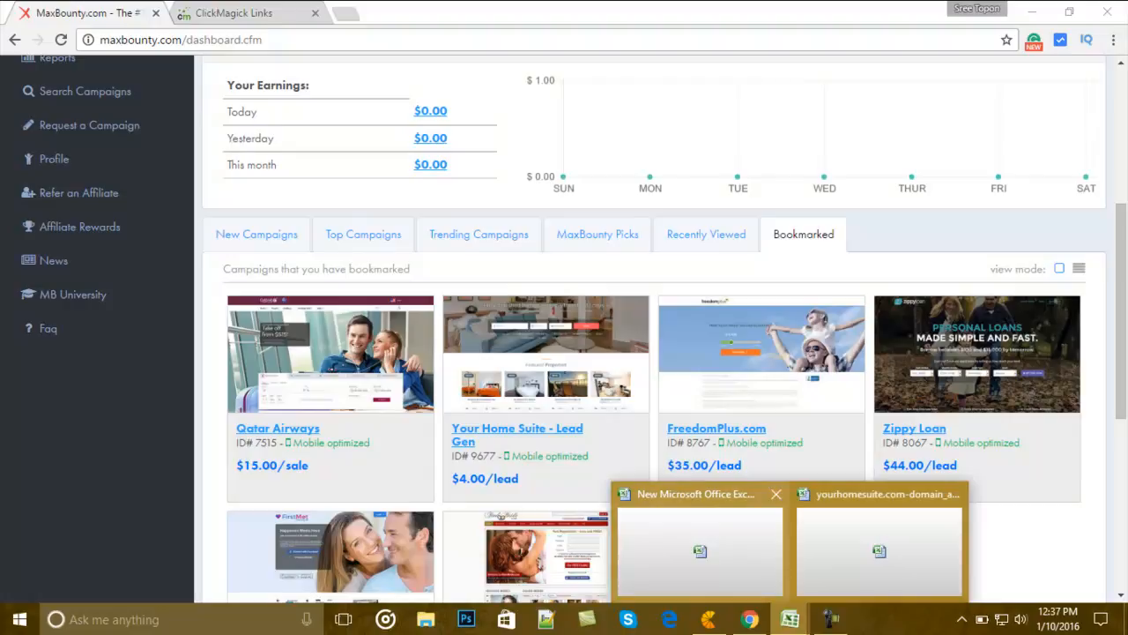
click(700, 544)
scroll(564, 379, down, 11)
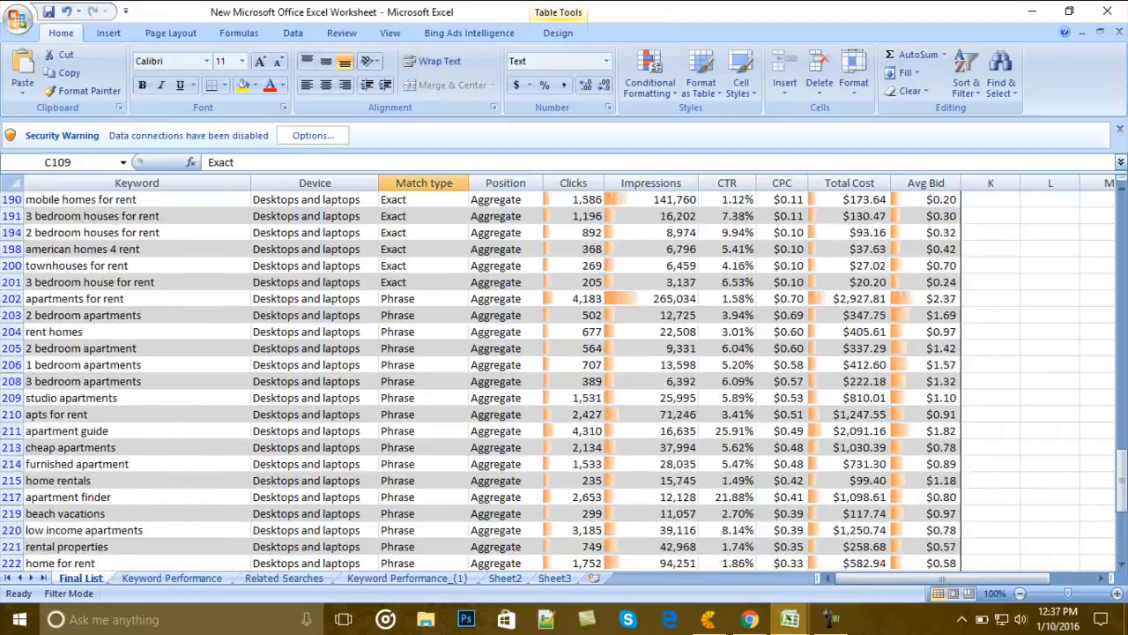
scroll(565, 379, up, 4)
scroll(480, 380, up, 15)
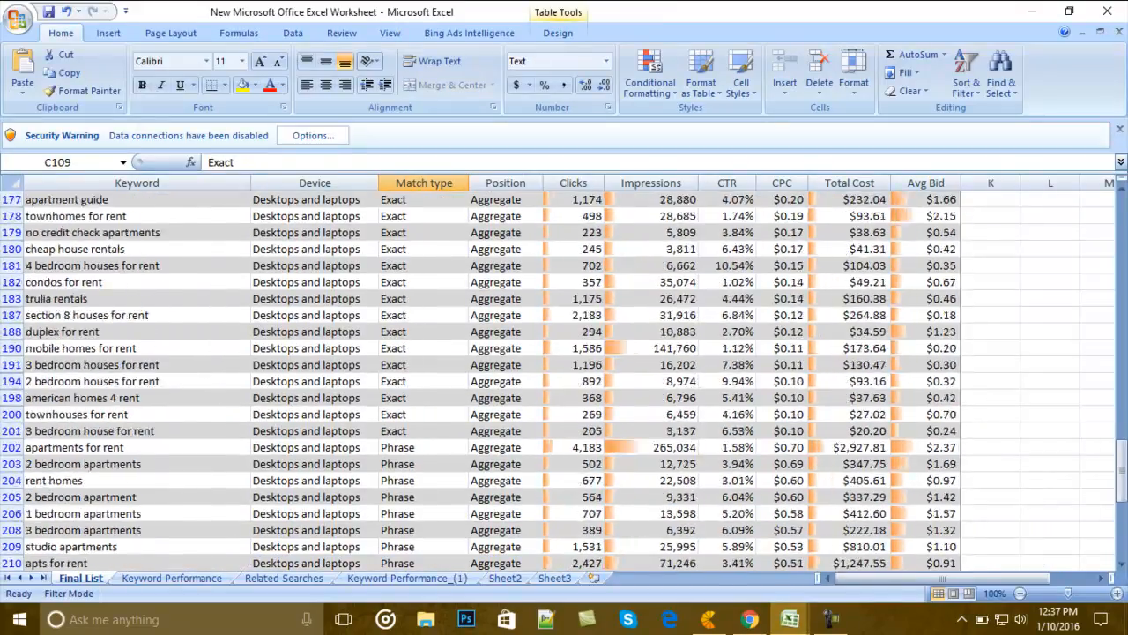
scroll(482, 382, up, 14)
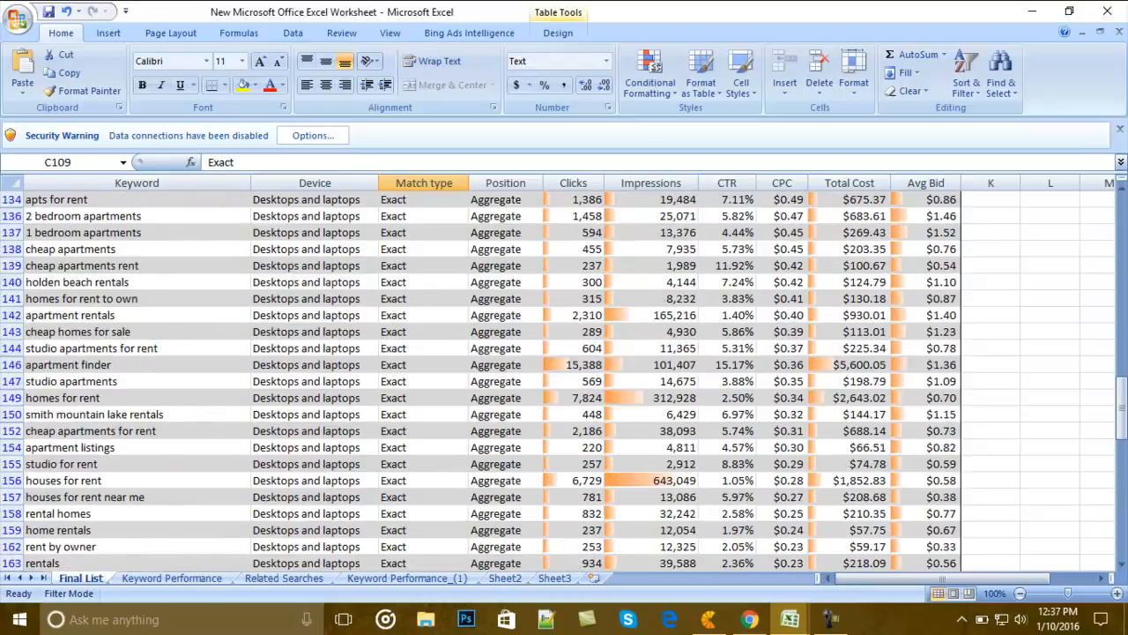
scroll(481, 382, up, 10)
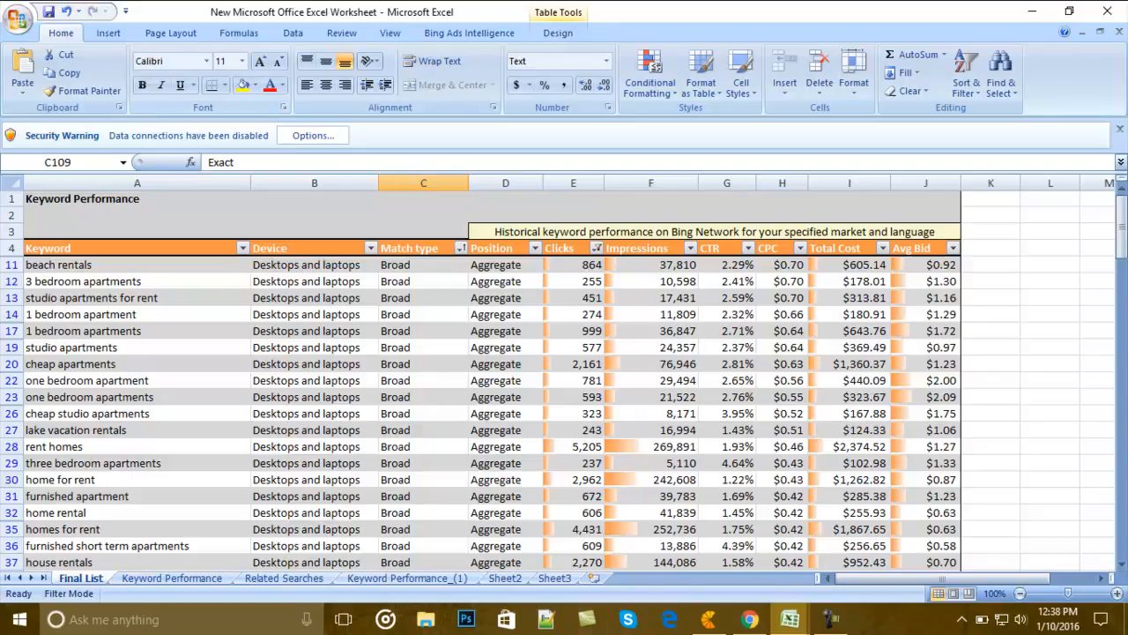
scroll(564, 375, down, 4)
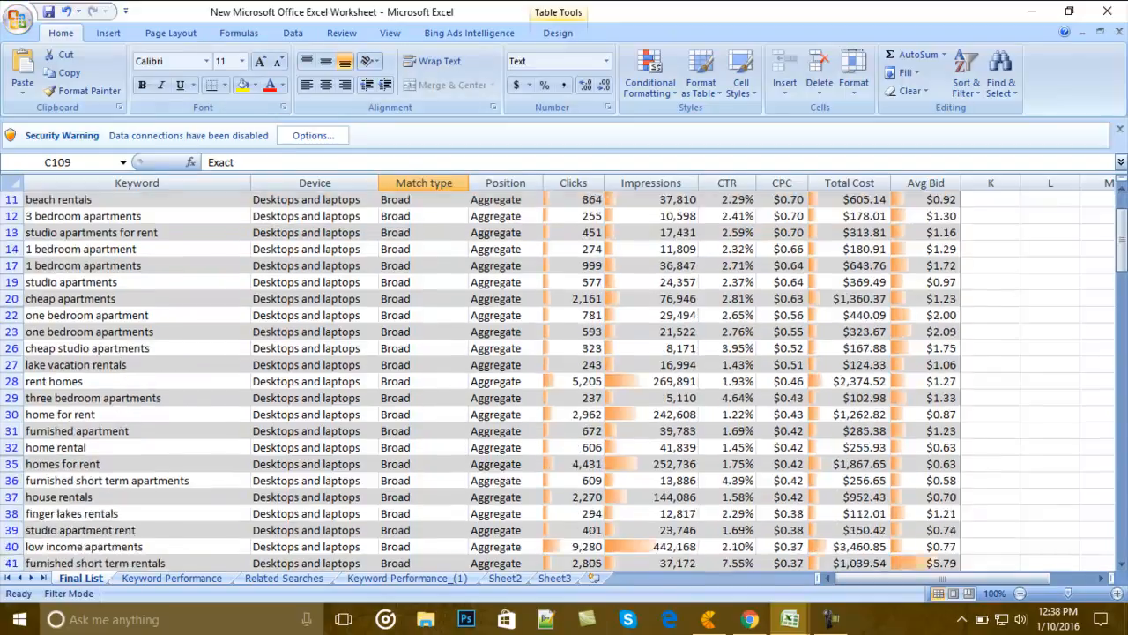
scroll(481, 381, down, 8)
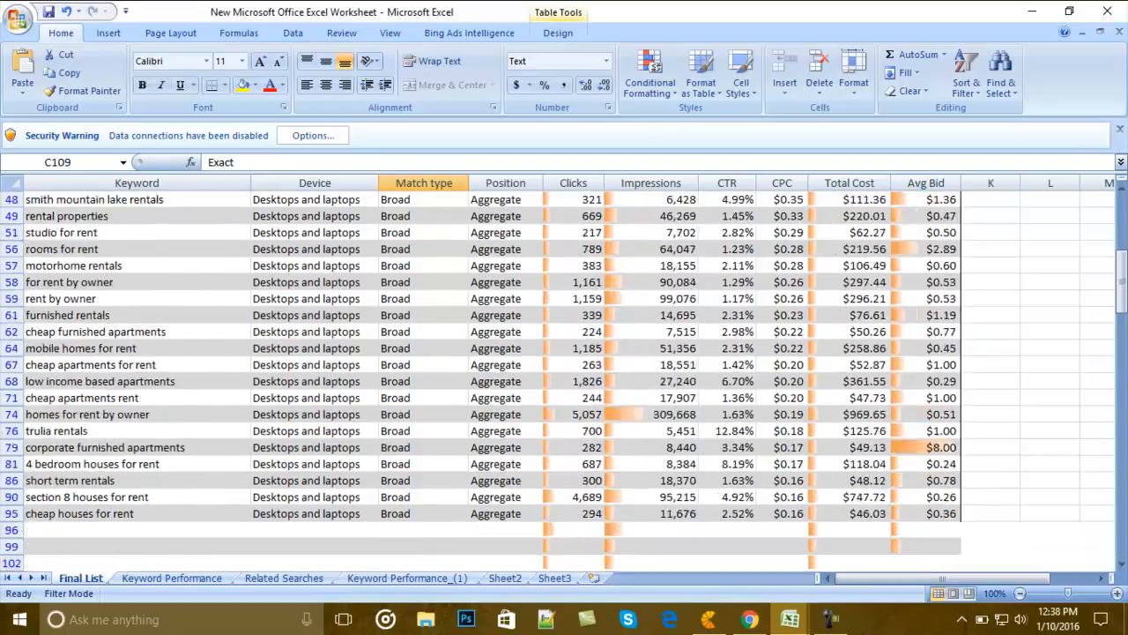
scroll(481, 381, down, 2)
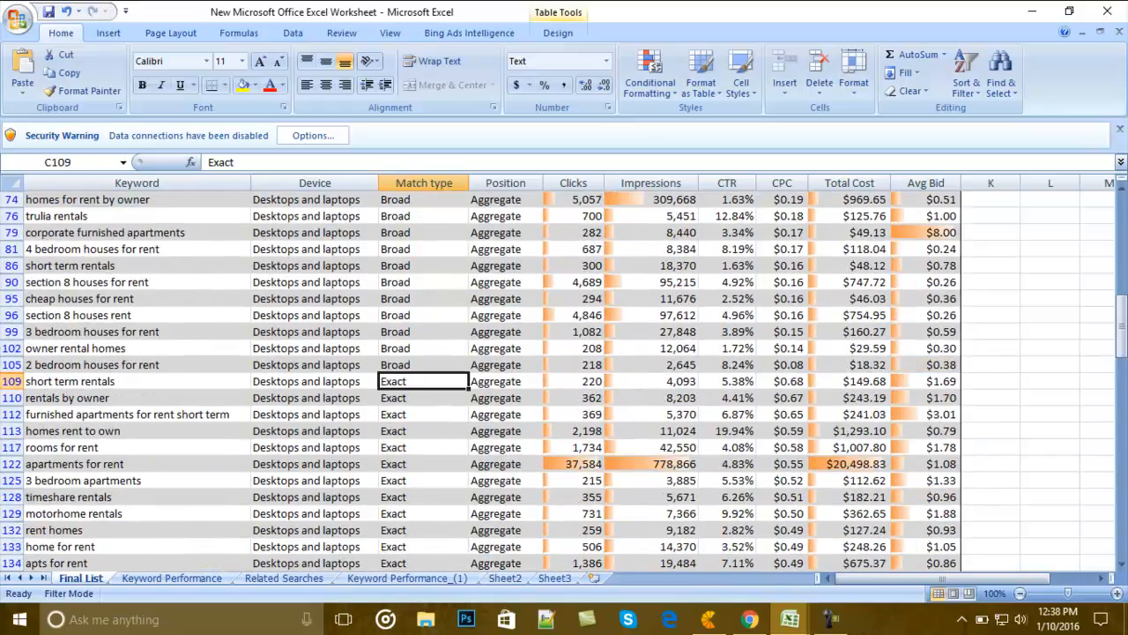
scroll(482, 381, down, 11)
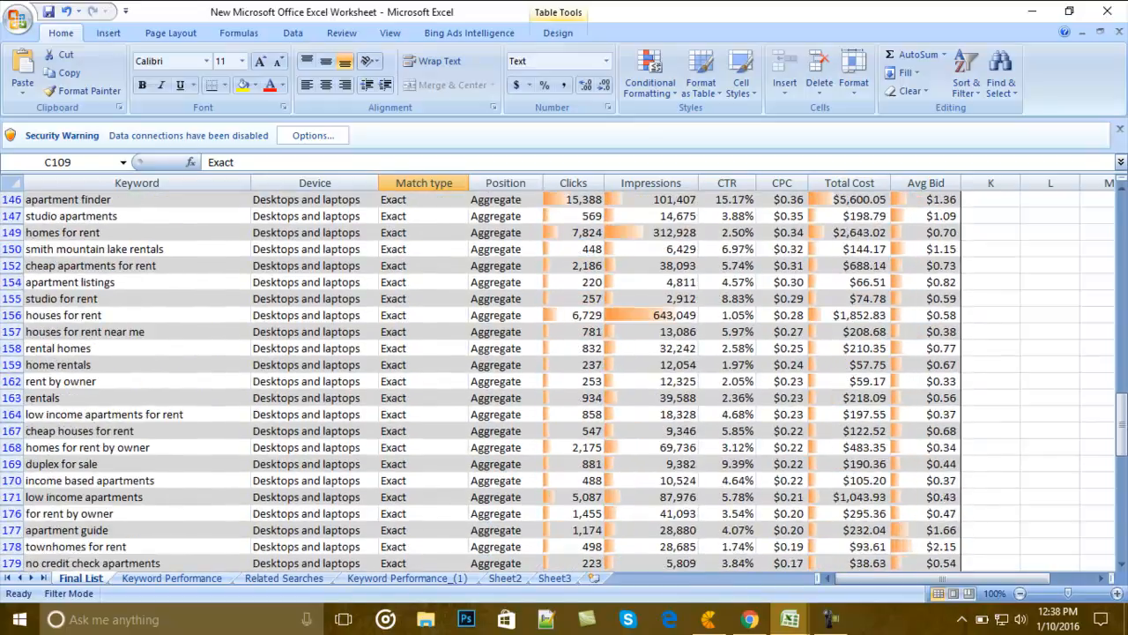
scroll(481, 381, down, 11)
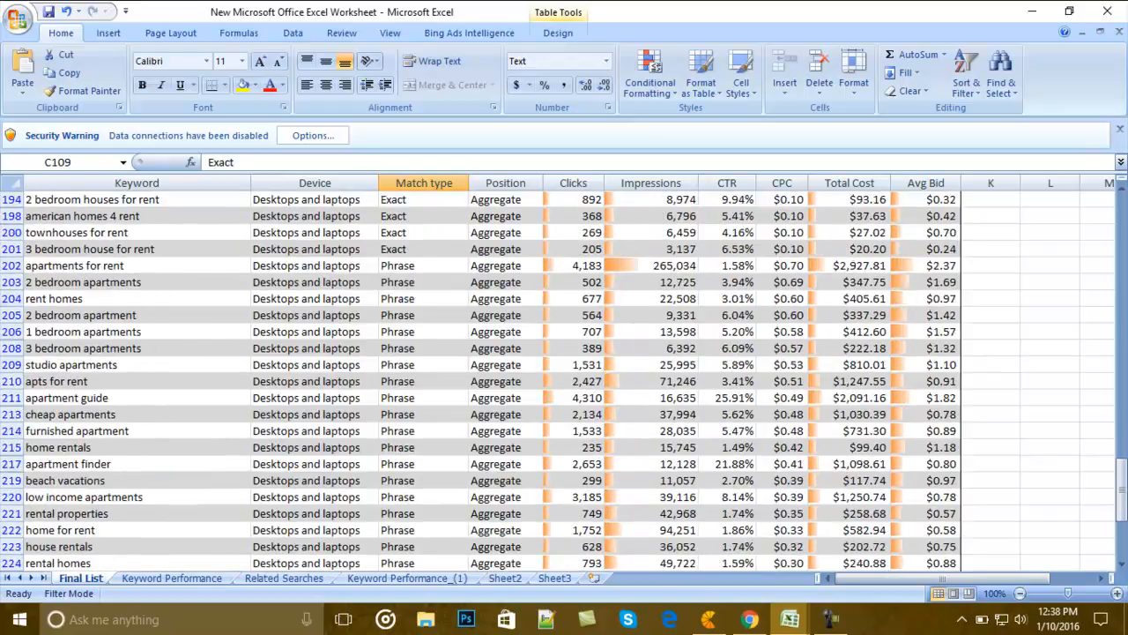
scroll(482, 381, up, 15)
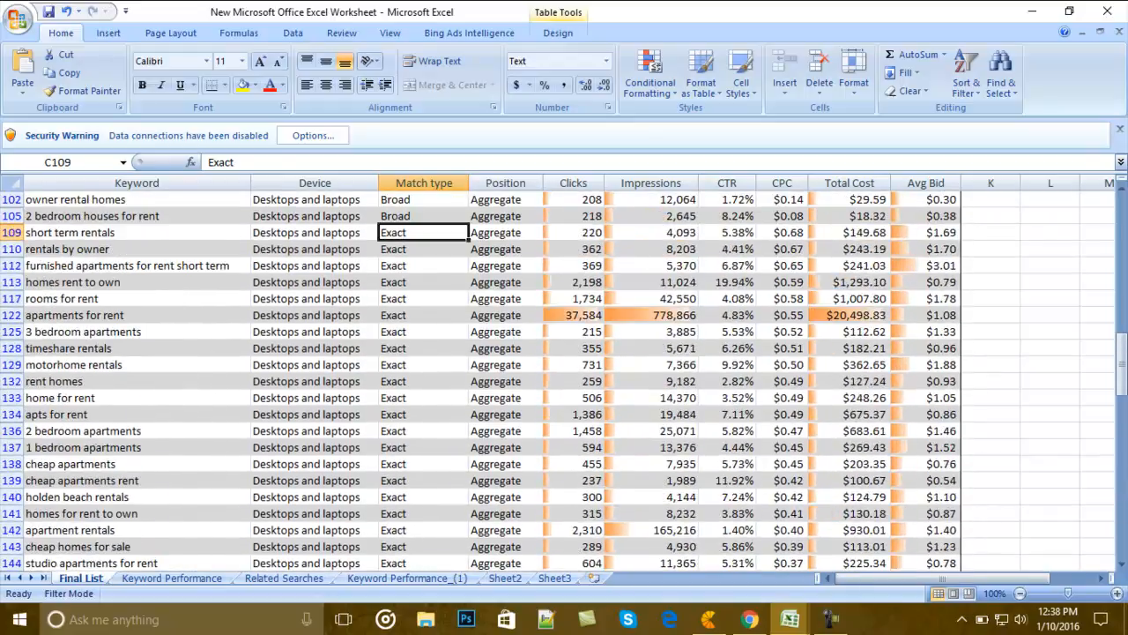
scroll(481, 381, up, 15)
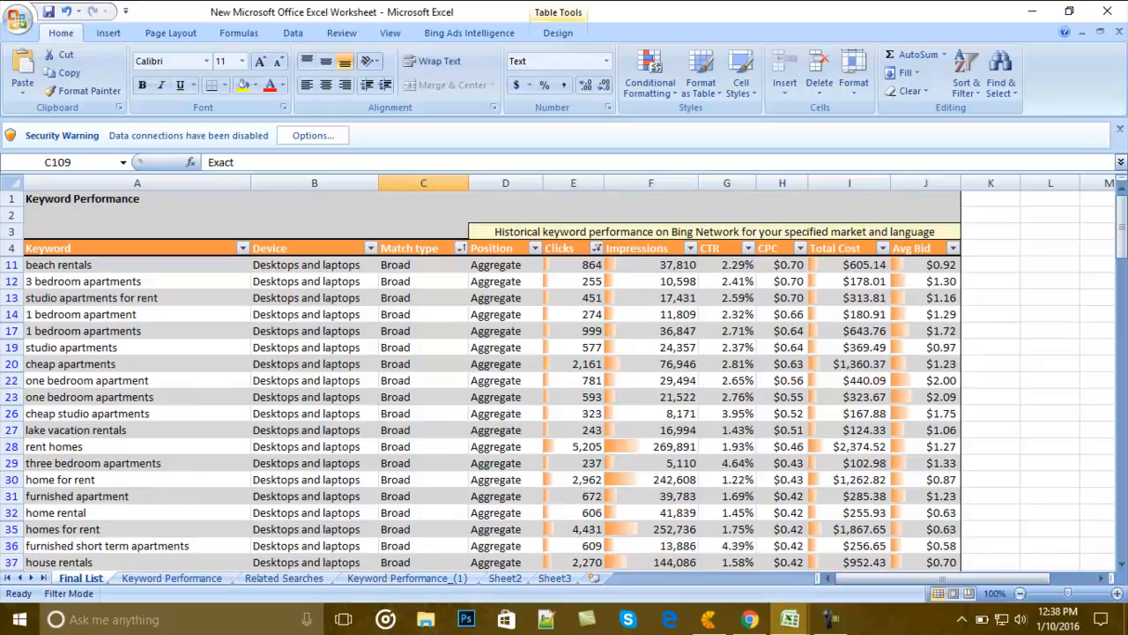
scroll(482, 381, down, 2)
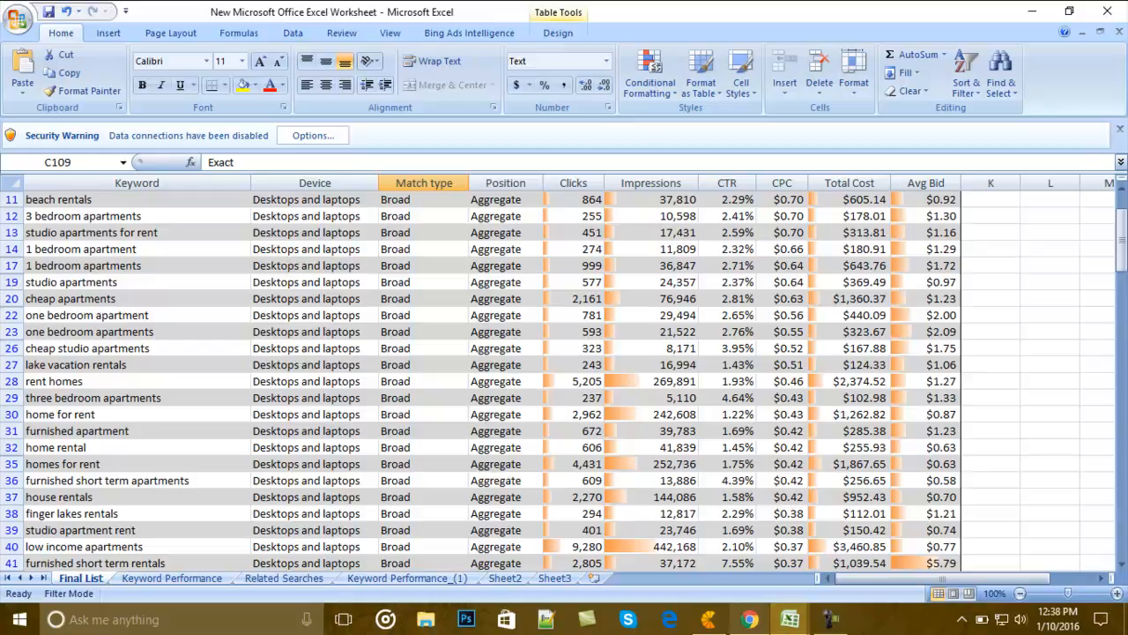
Step: Switch to Bing Ads and start creating a new Search & content campaign
click(749, 619)
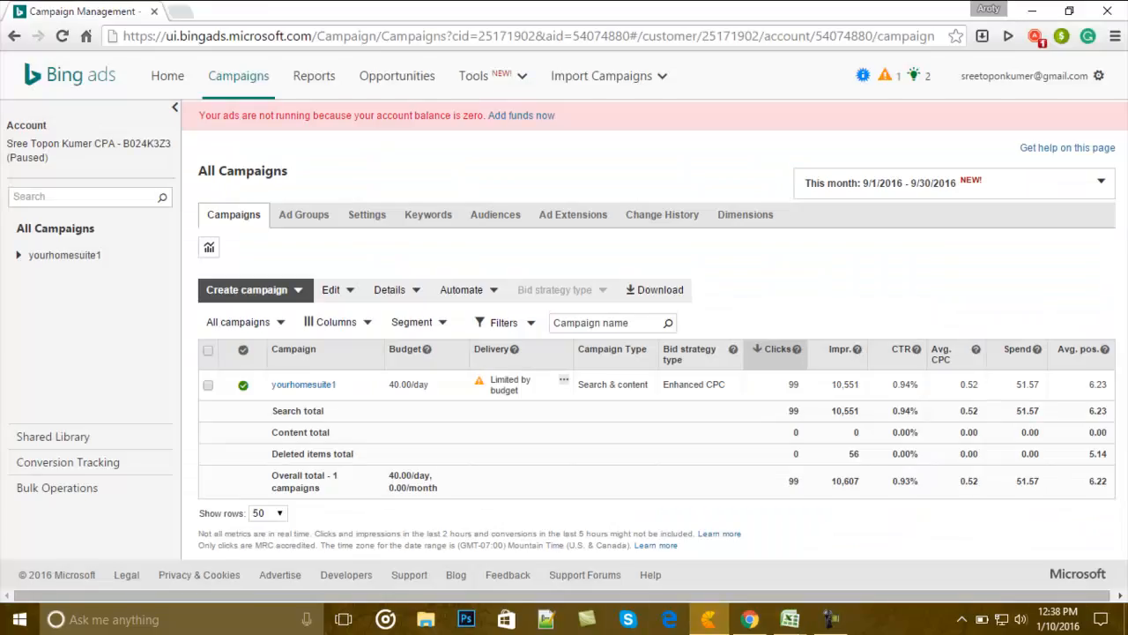
click(246, 289)
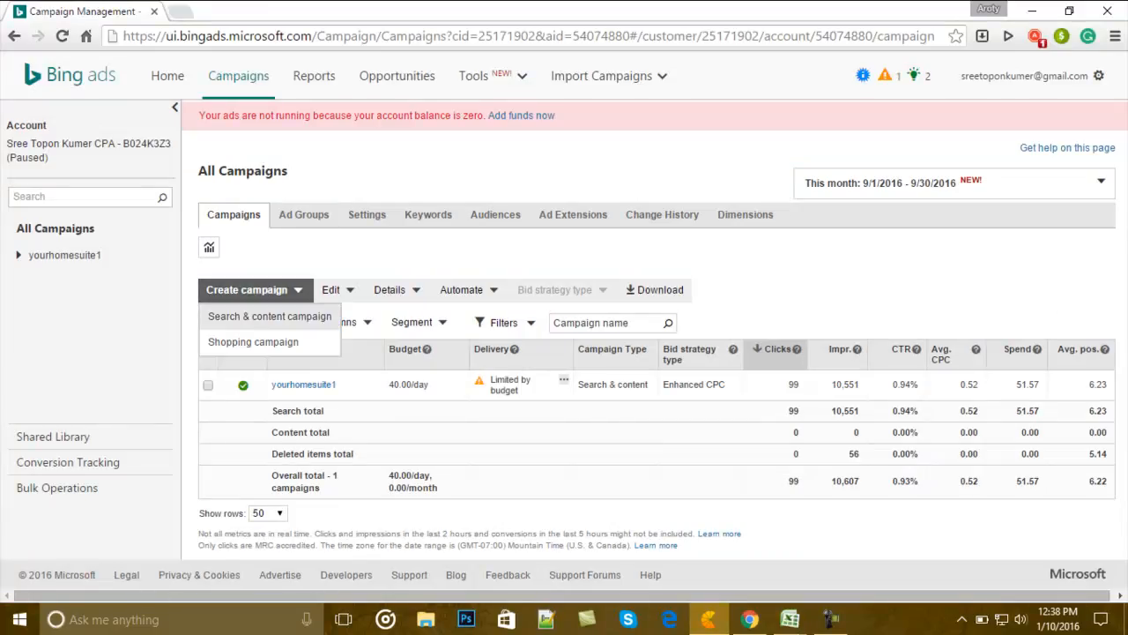
click(270, 316)
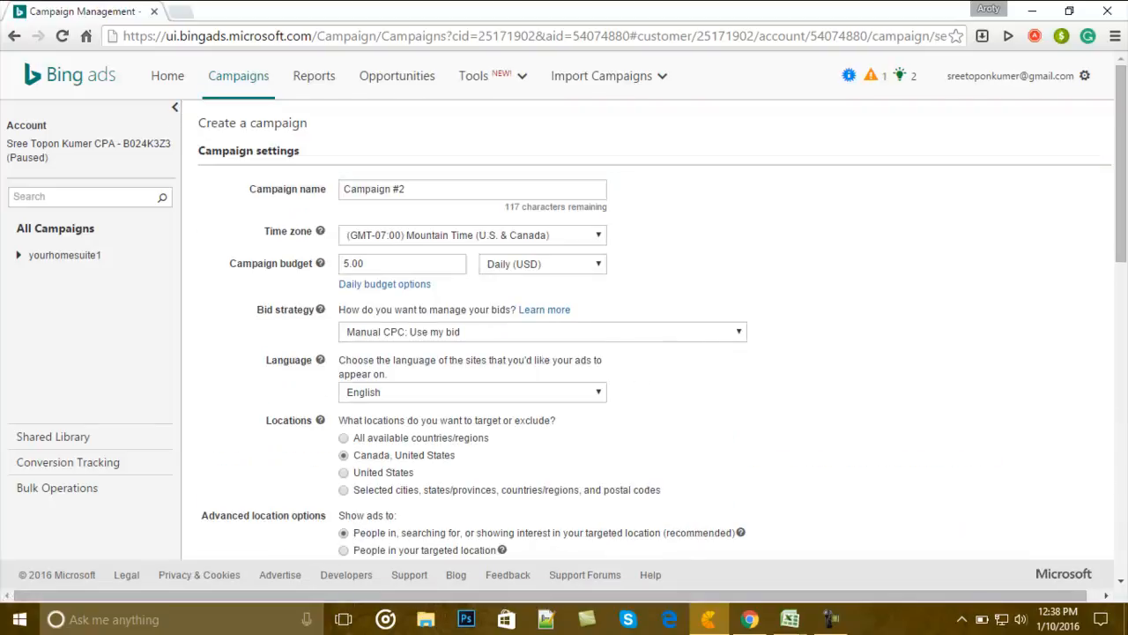
Step: Name the campaign "Your Home Suite" and set its daily budget to 20.00 USD
drag(408, 189, 342, 190)
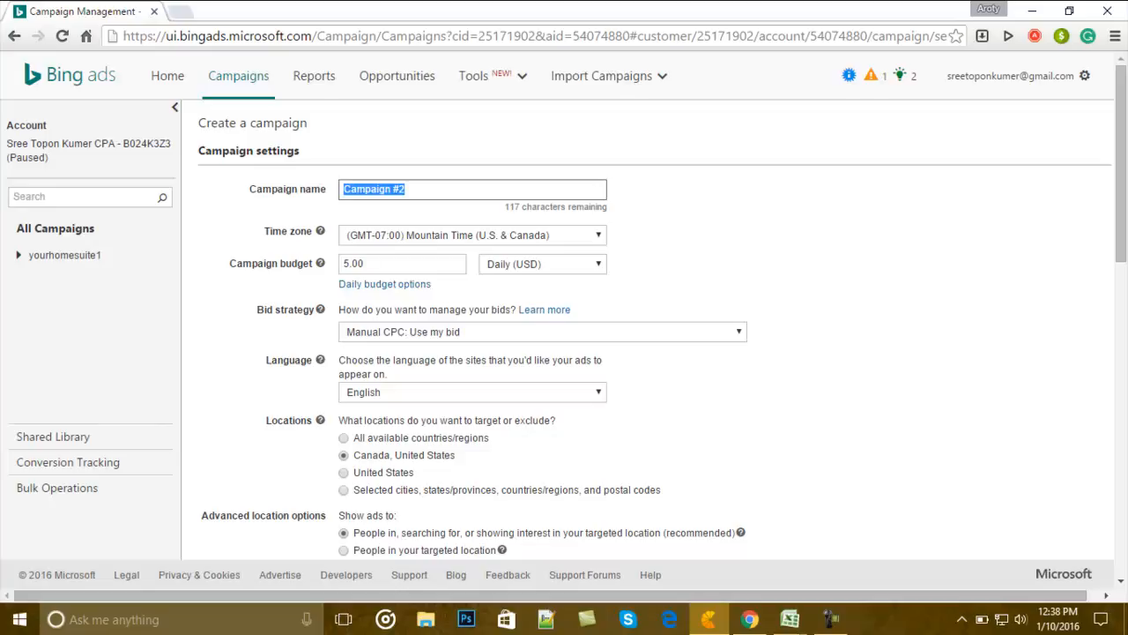
text(Your )
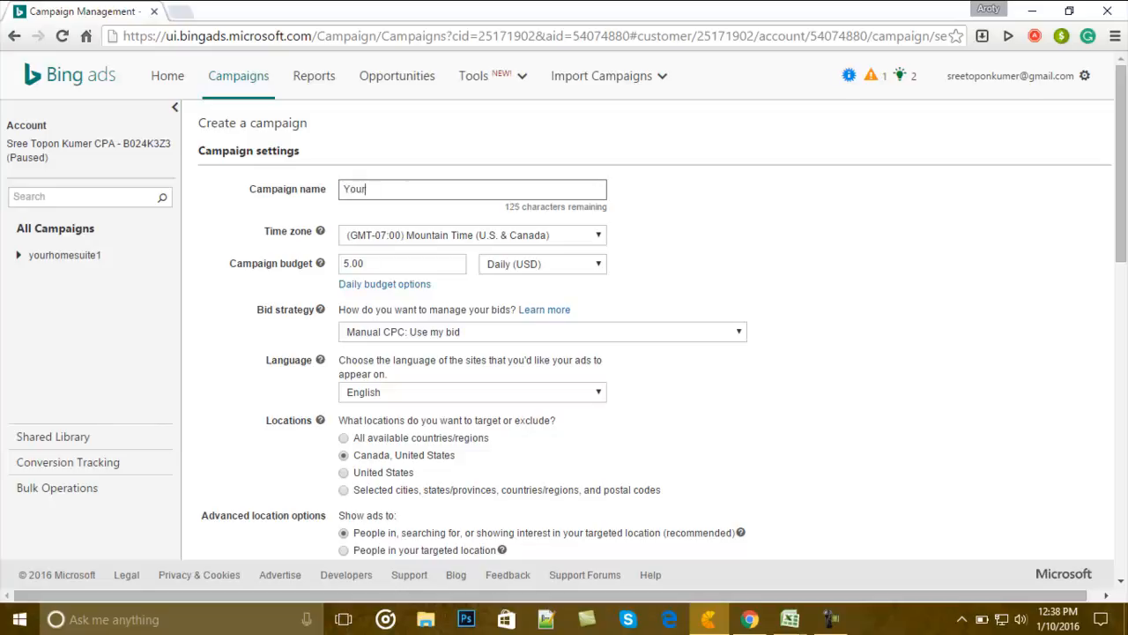
text(Home Suite)
key(Tab)
key(Tab)
text(20)
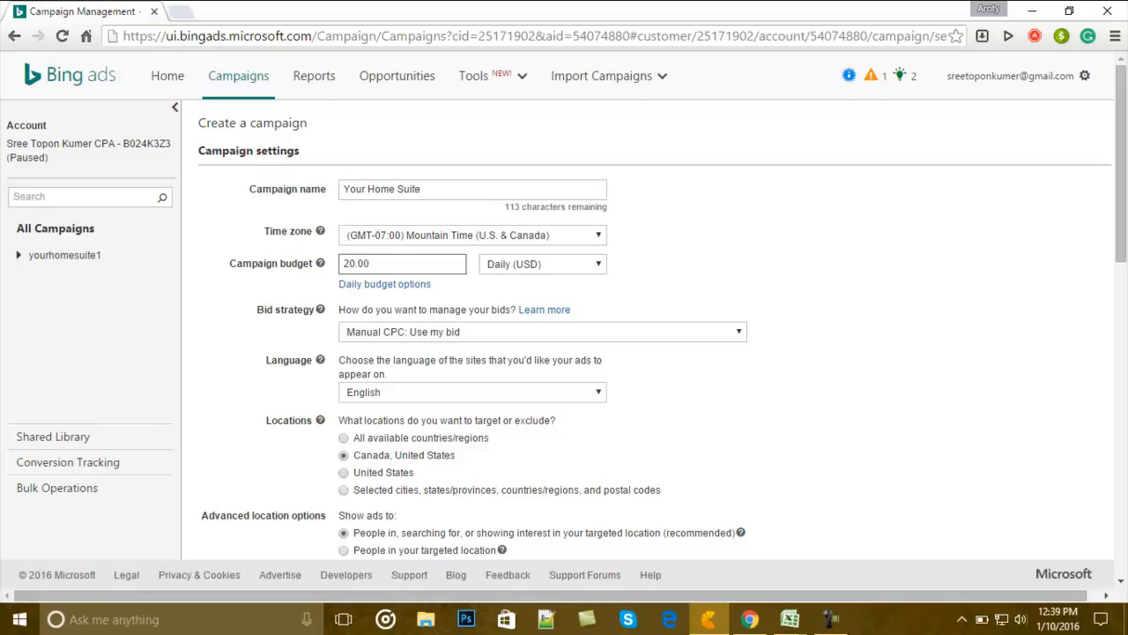
Step: Target the United States and show ads only to people in the targeted location
scroll(652, 353, down, 2)
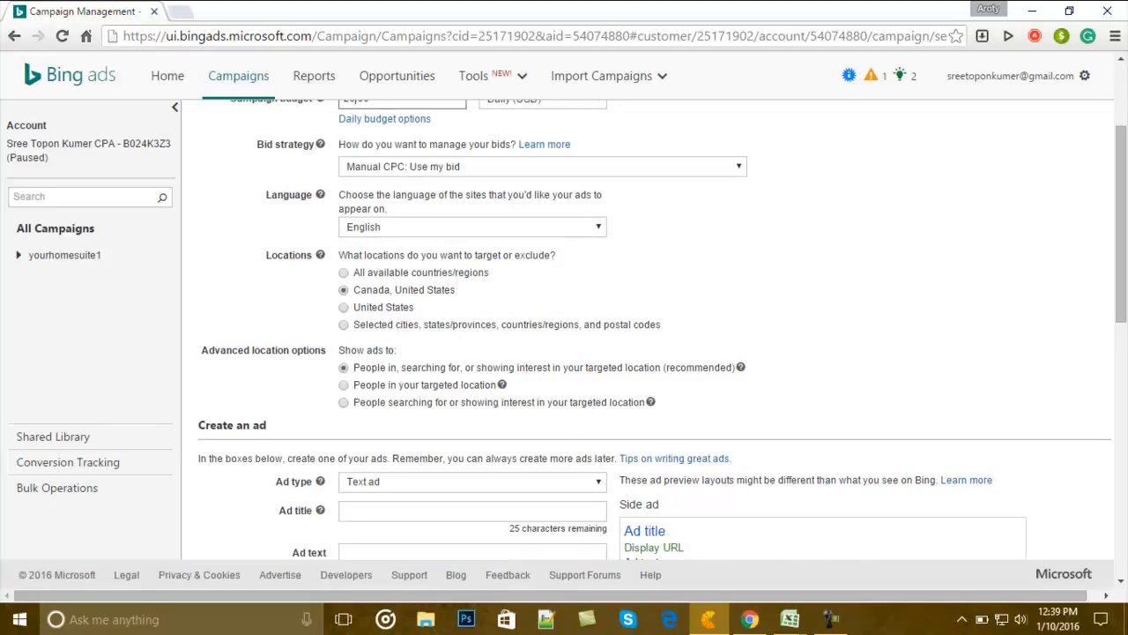
click(344, 307)
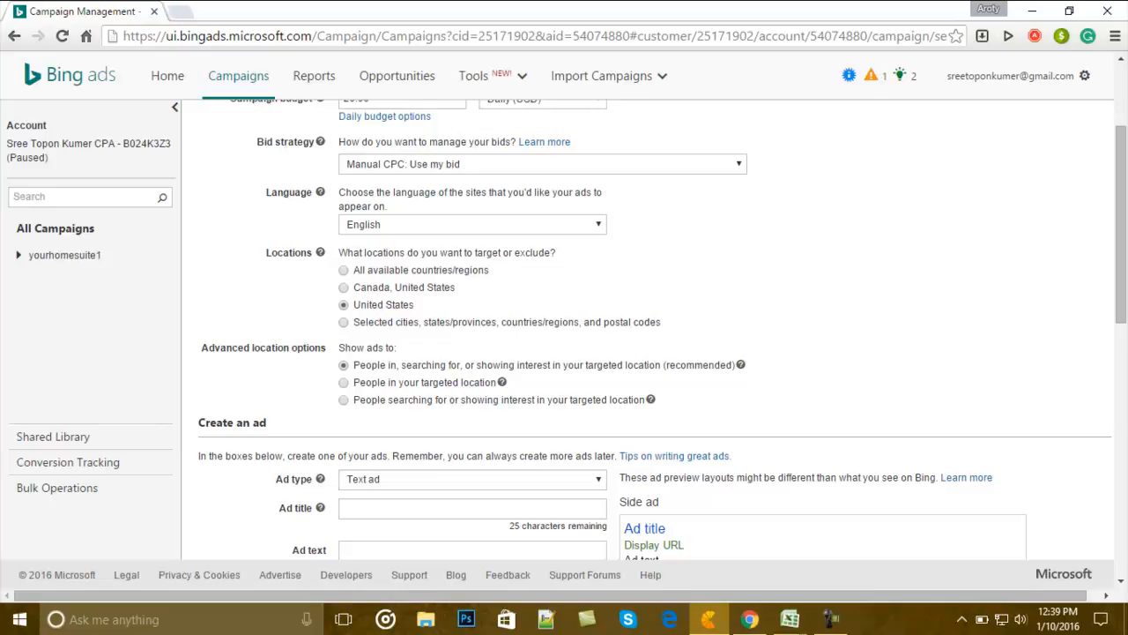
click(344, 383)
Step: Copy the campaign name "Your Home Suite" into the ad title of the text ad
scroll(648, 330, down, 3)
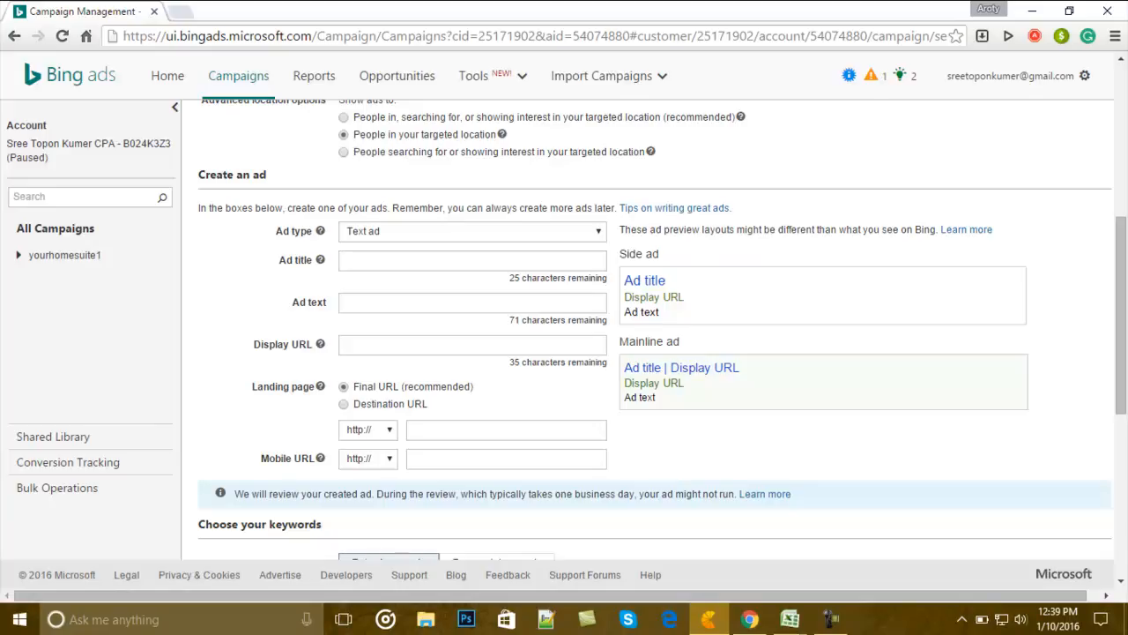
click(472, 261)
scroll(472, 282, up, 5)
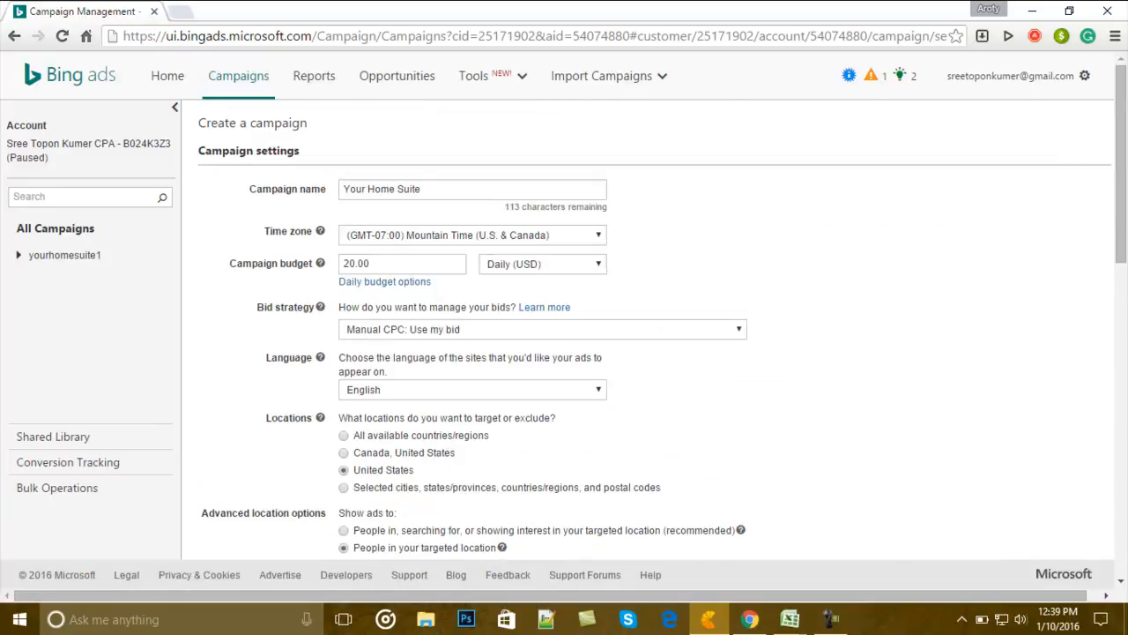
click(425, 189)
key(ctrl+a)
key(ctrl+c)
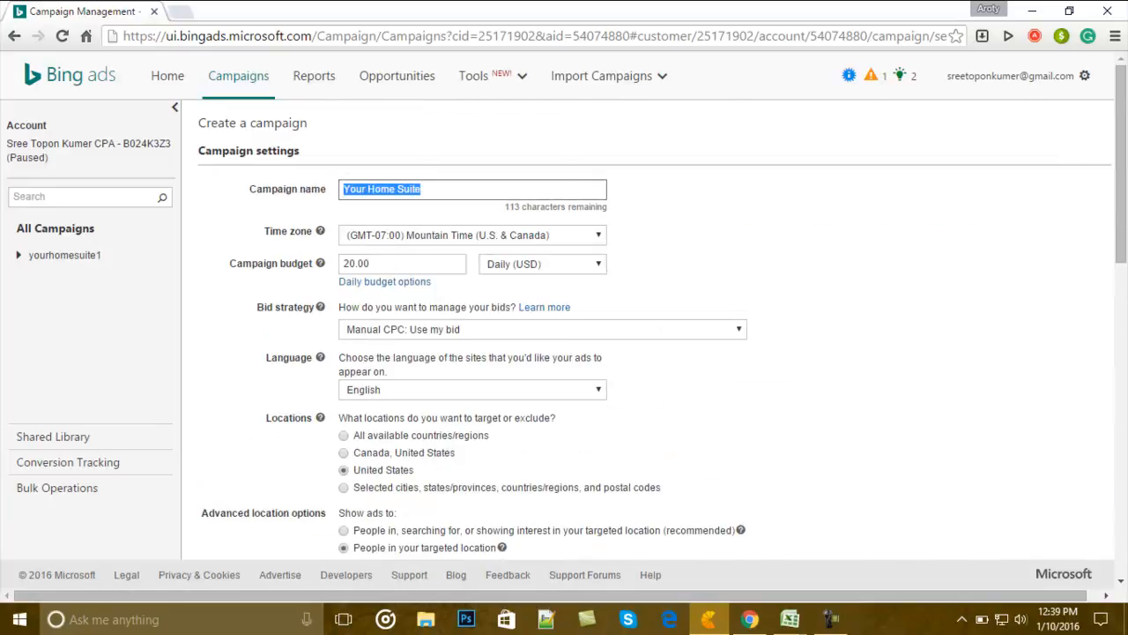
scroll(646, 335, down, 5)
click(472, 261)
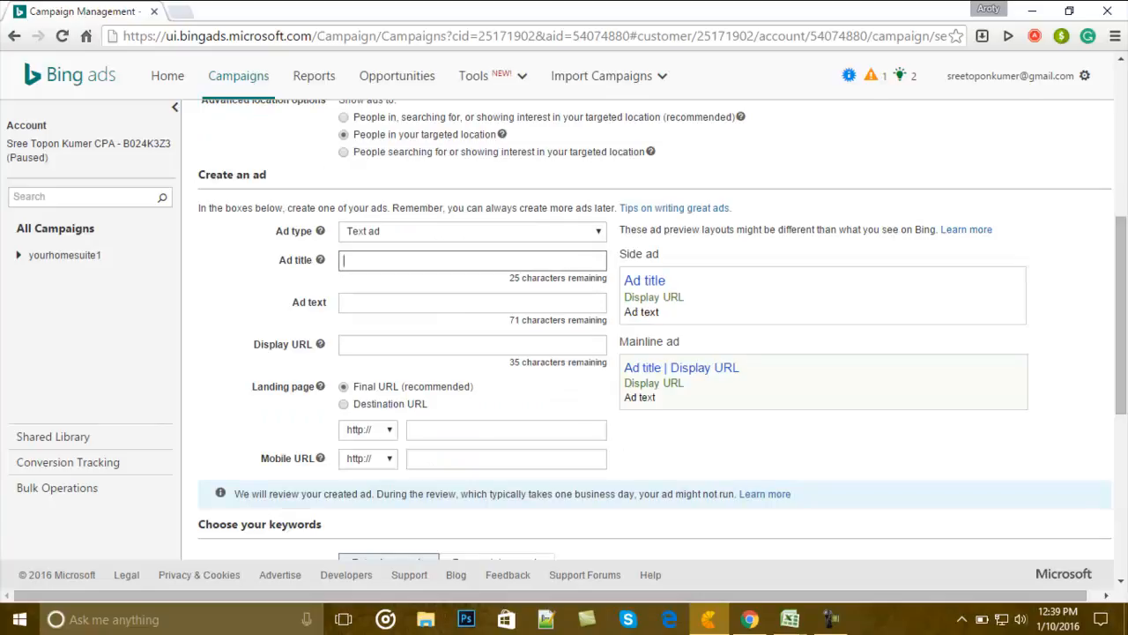
key(ctrl+v)
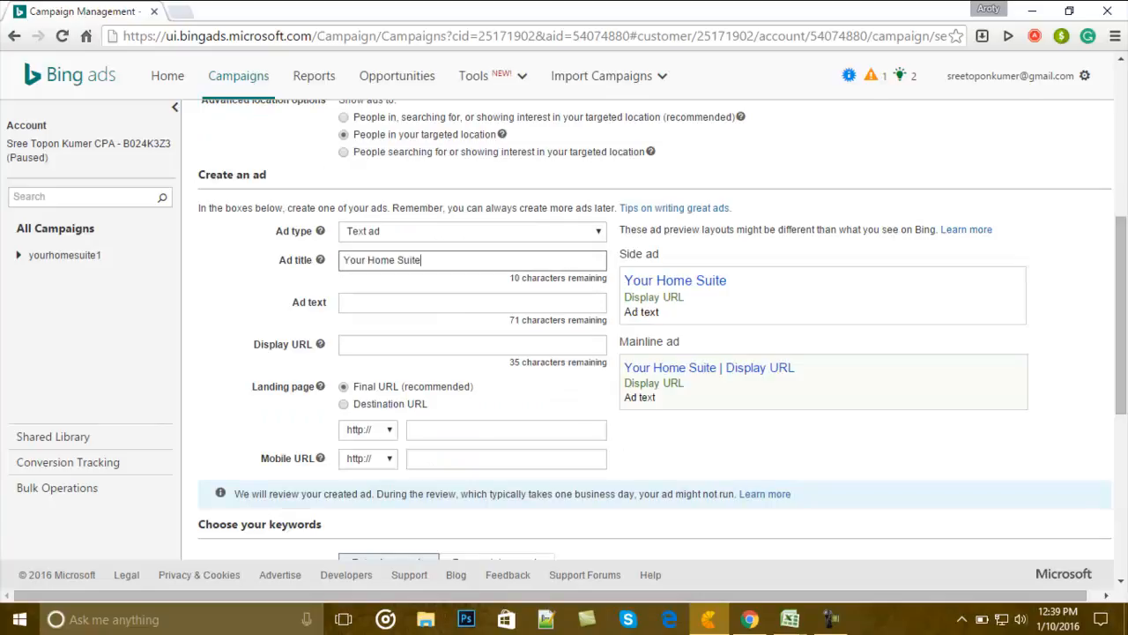
Step: Copy "High End Furnished Monthly Housing. Find Your Temporary Home Today!" from the yourhomesuite.com Excel sheet into the Bing ad's text
click(473, 303)
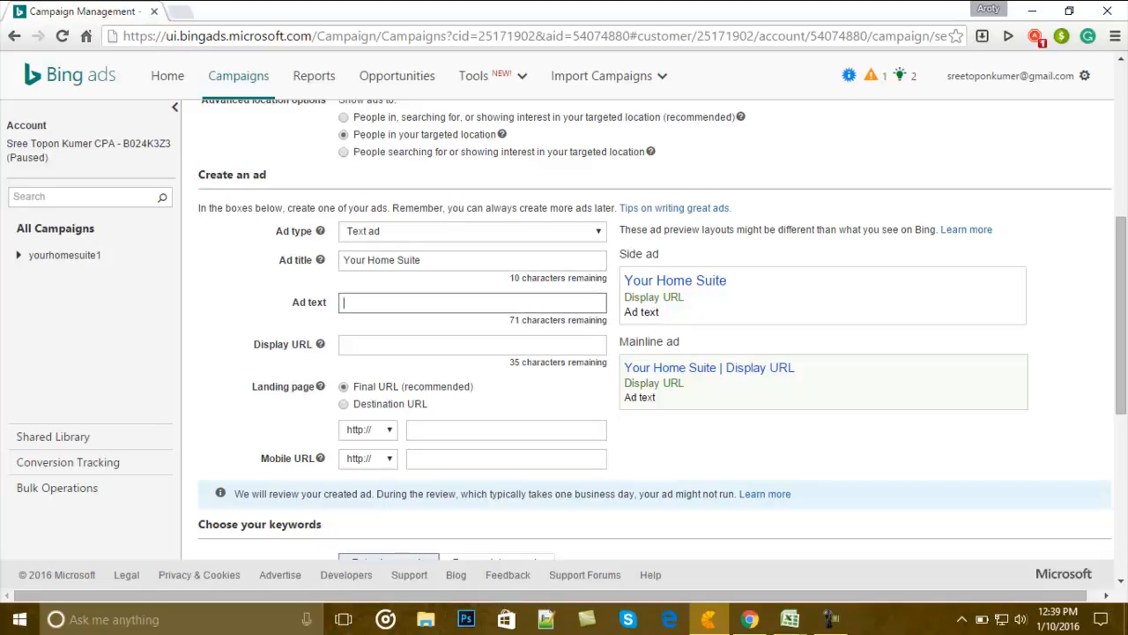
click(789, 619)
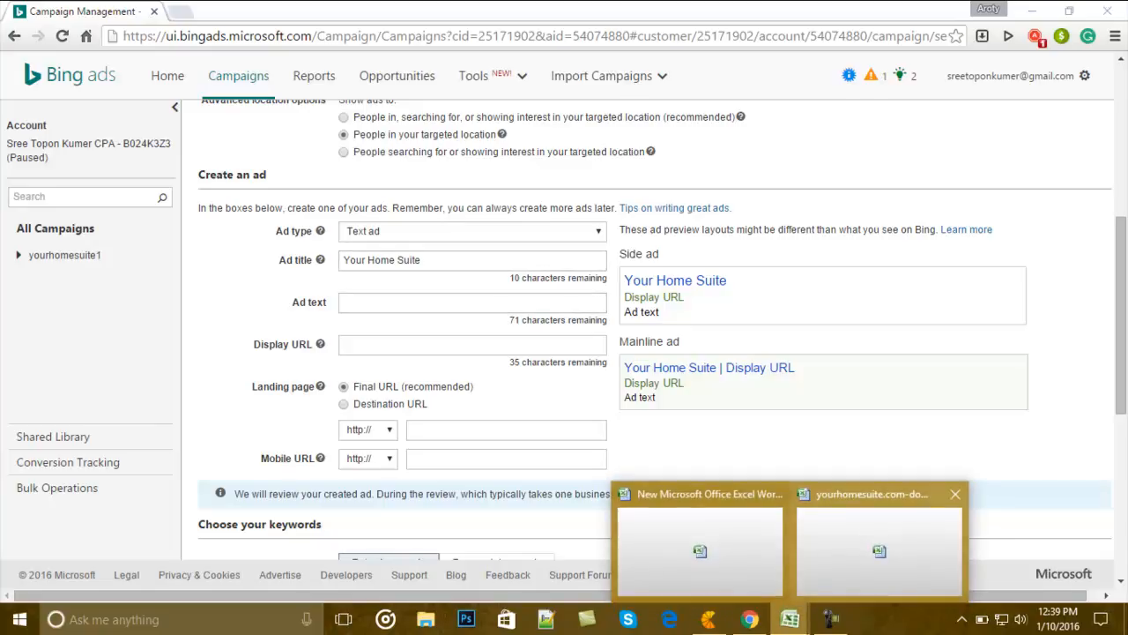
click(879, 548)
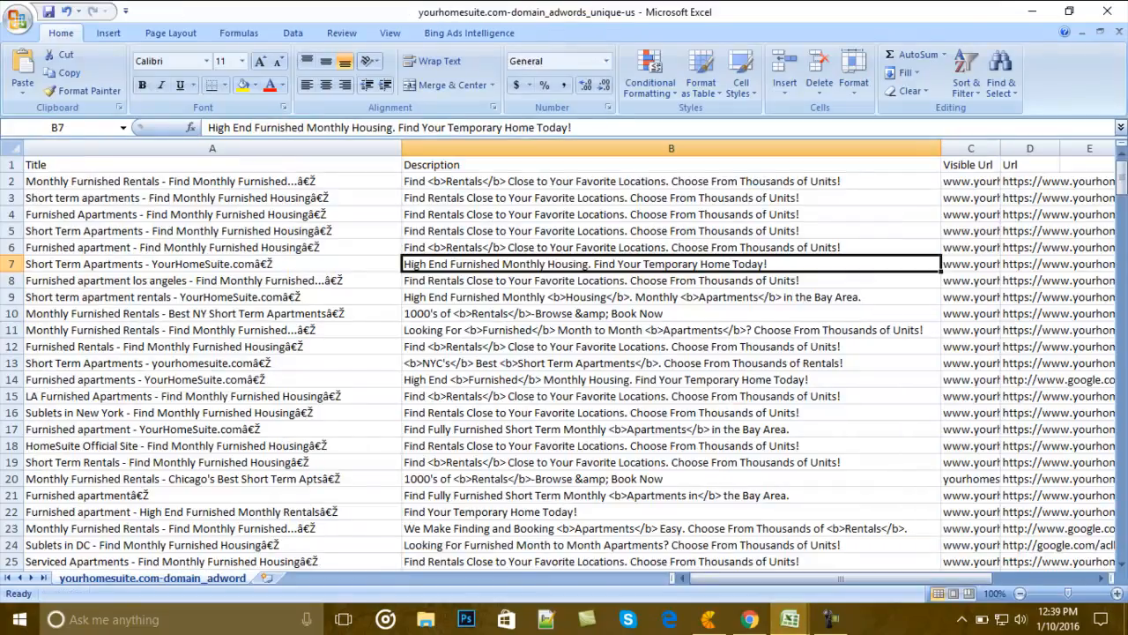
double_click(772, 265)
drag(770, 264, 404, 265)
key(ctrl+c)
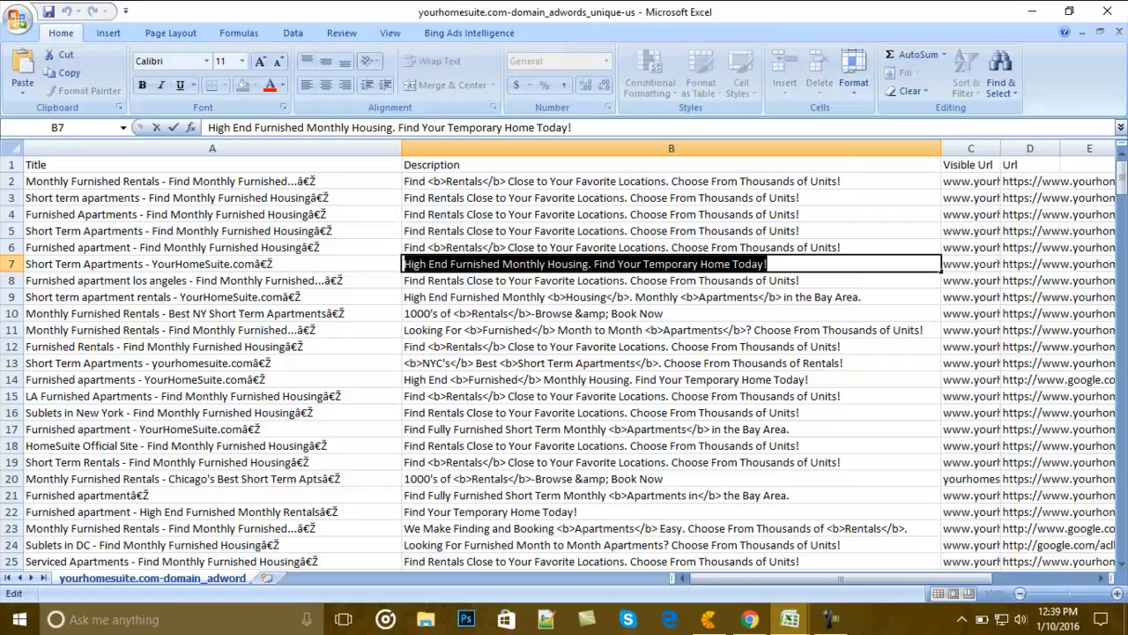
click(708, 619)
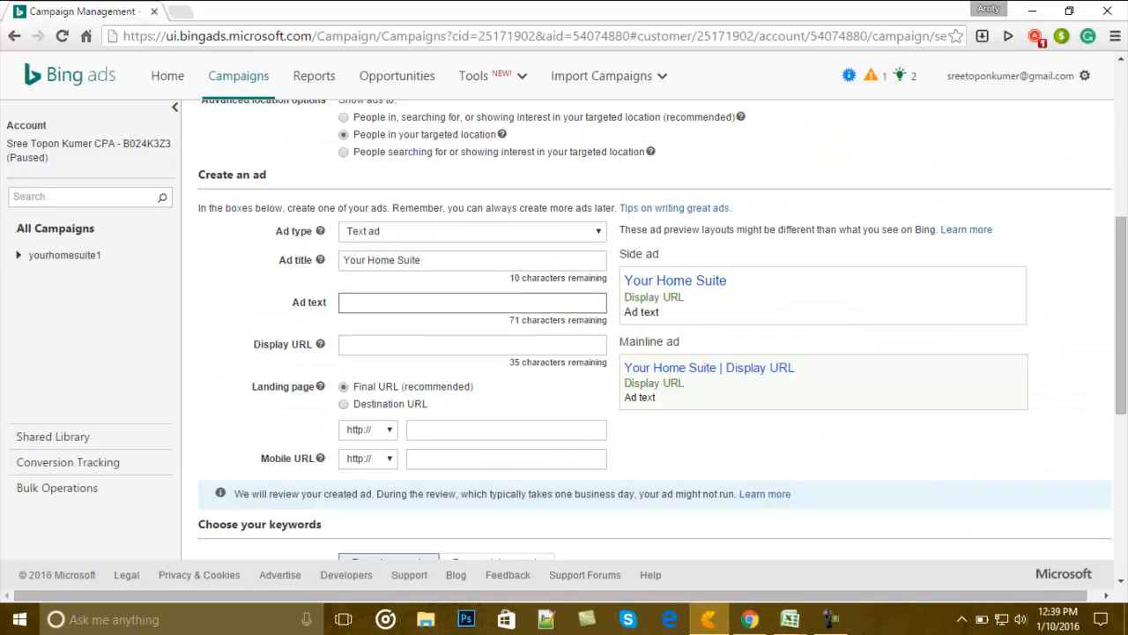
key(ctrl+v)
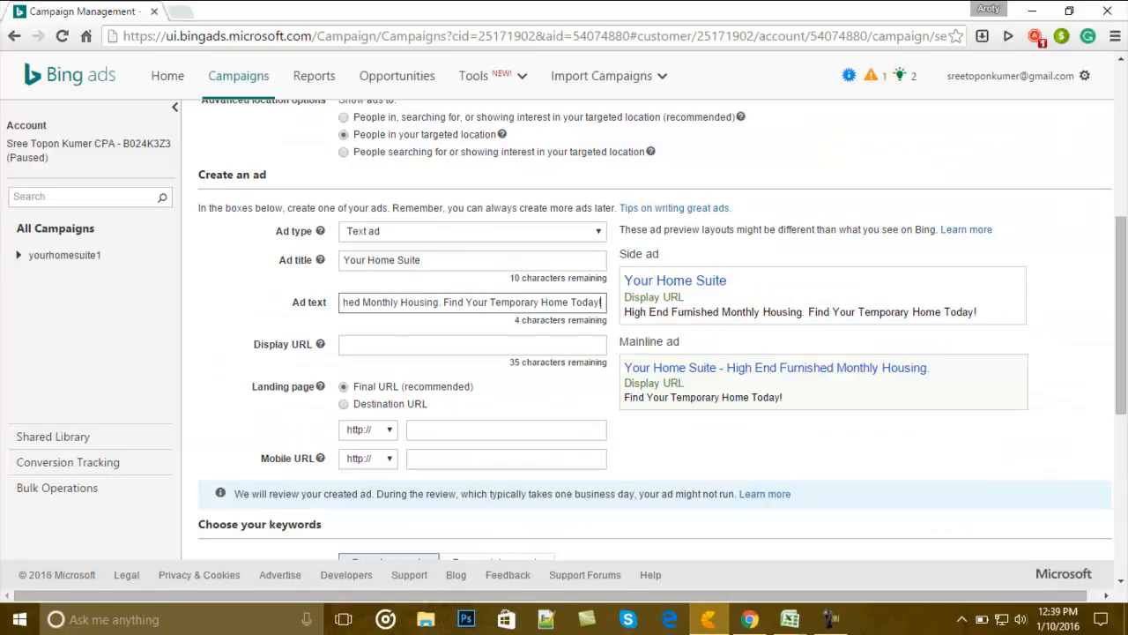
Step: Switch to MaxBounty, view the bookmarked Your Home Suite - Lead Gen campaign, and open its default landing page preview
key(Tab)
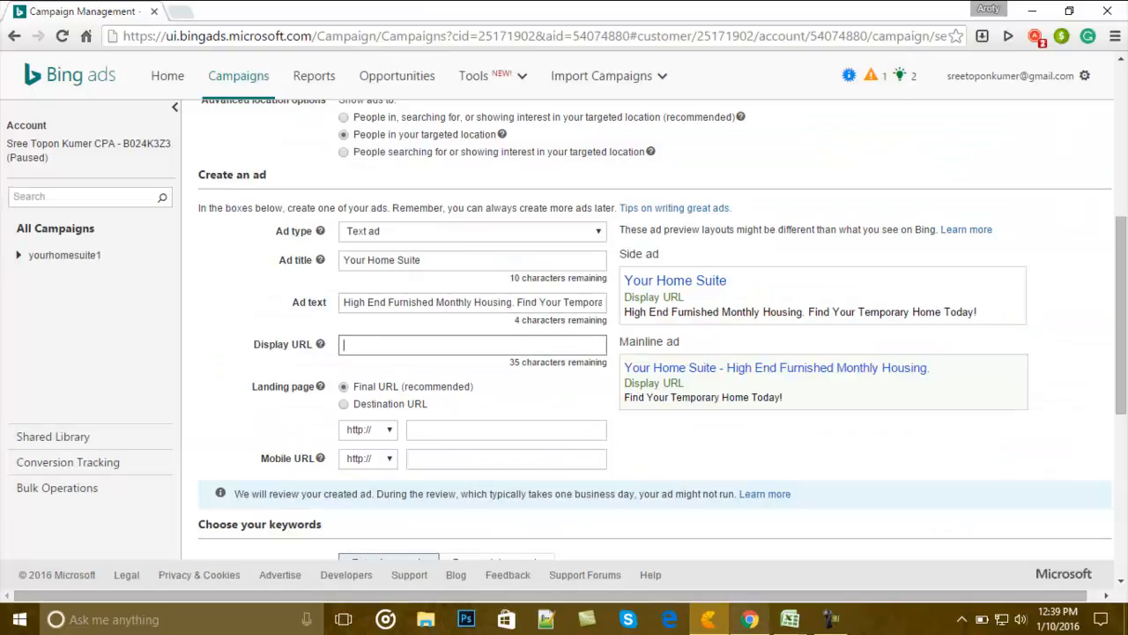
mouse_move(749, 619)
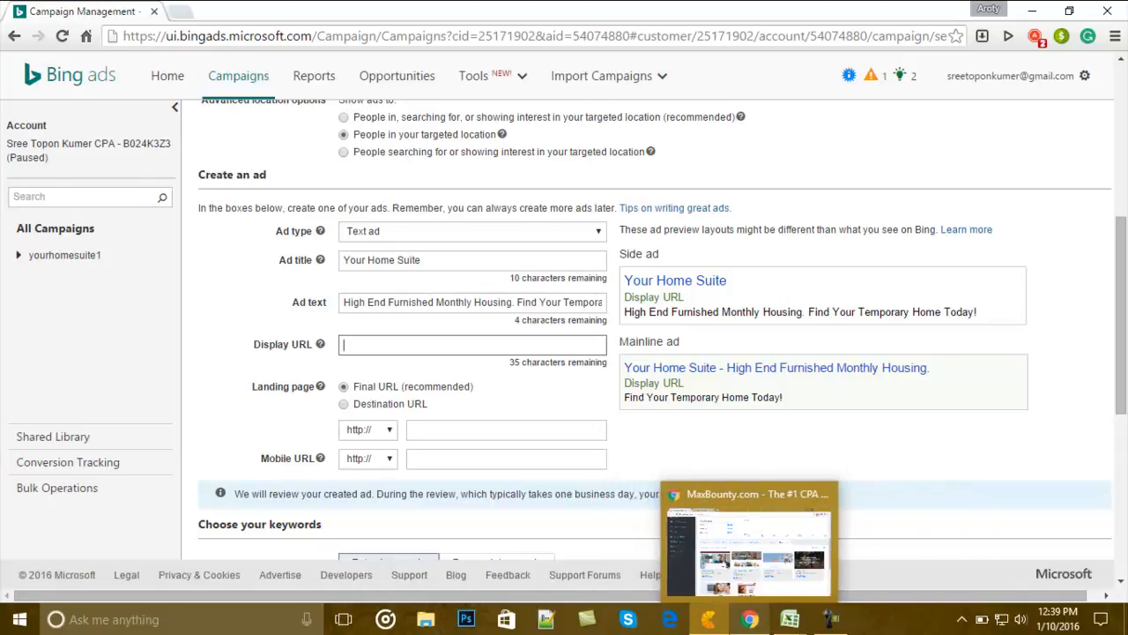
click(749, 551)
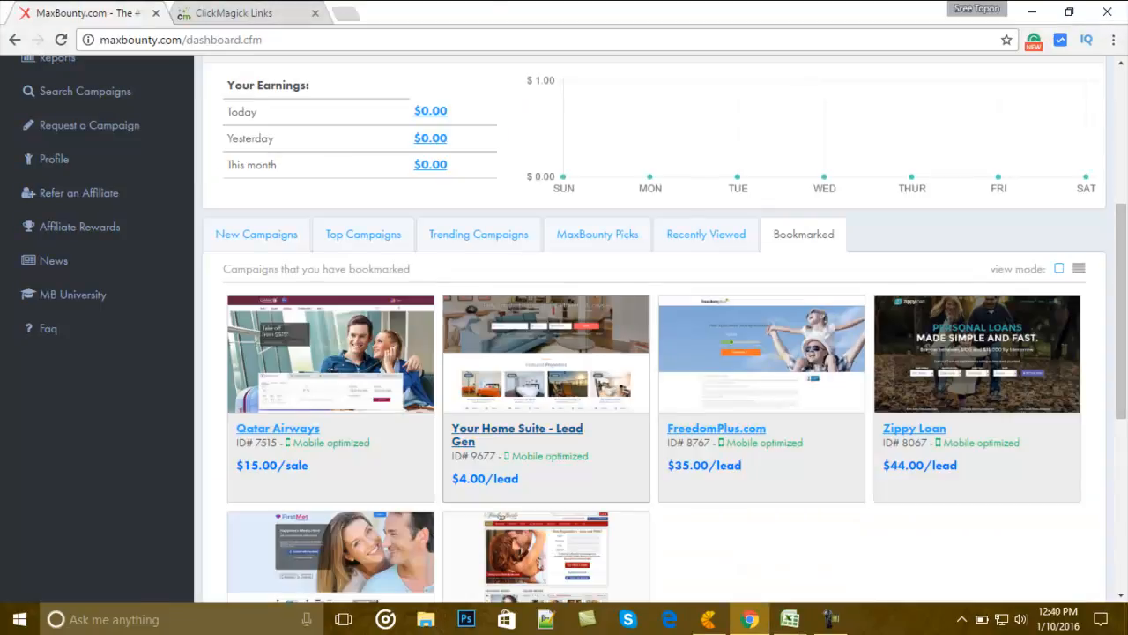
click(582, 465)
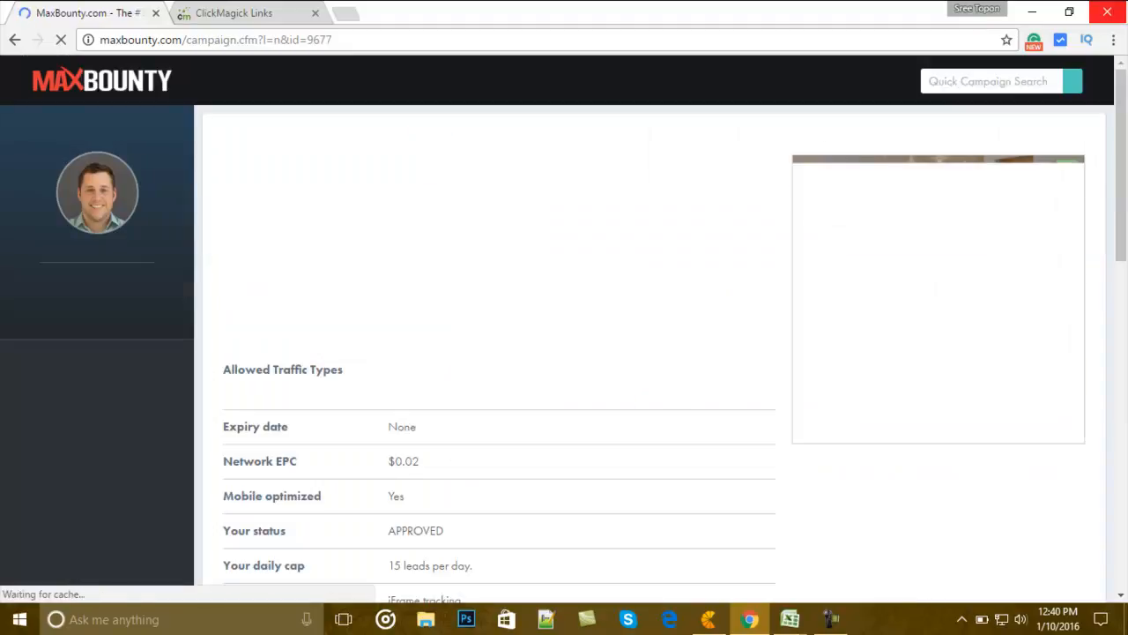
scroll(564, 353, down, 4)
click(438, 340)
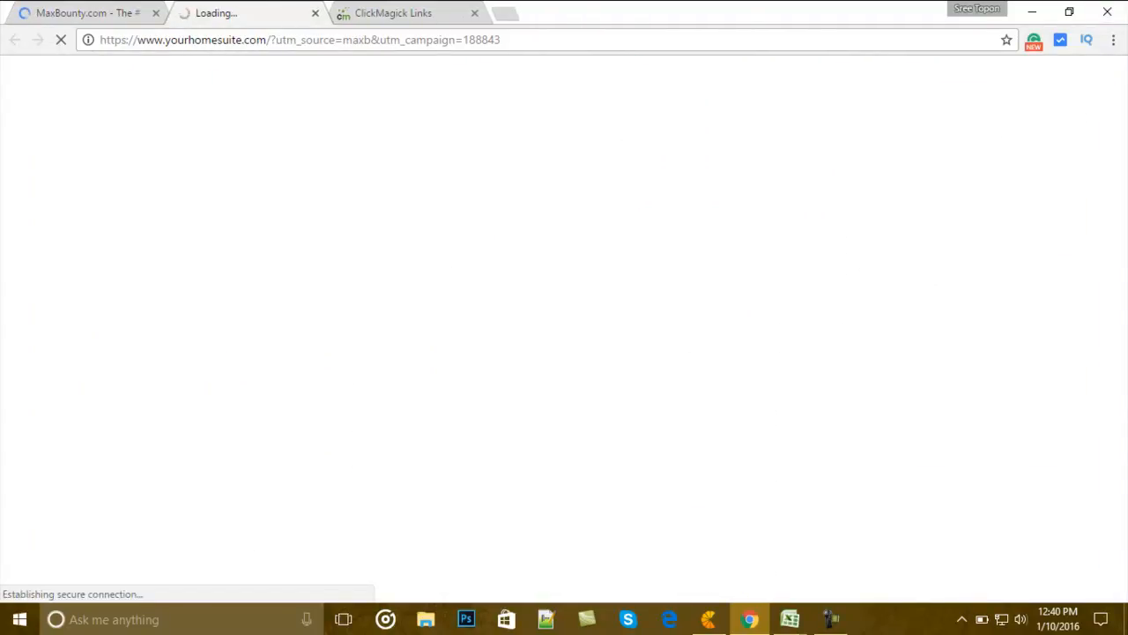
drag(100, 40, 269, 39)
key(ctrl+c)
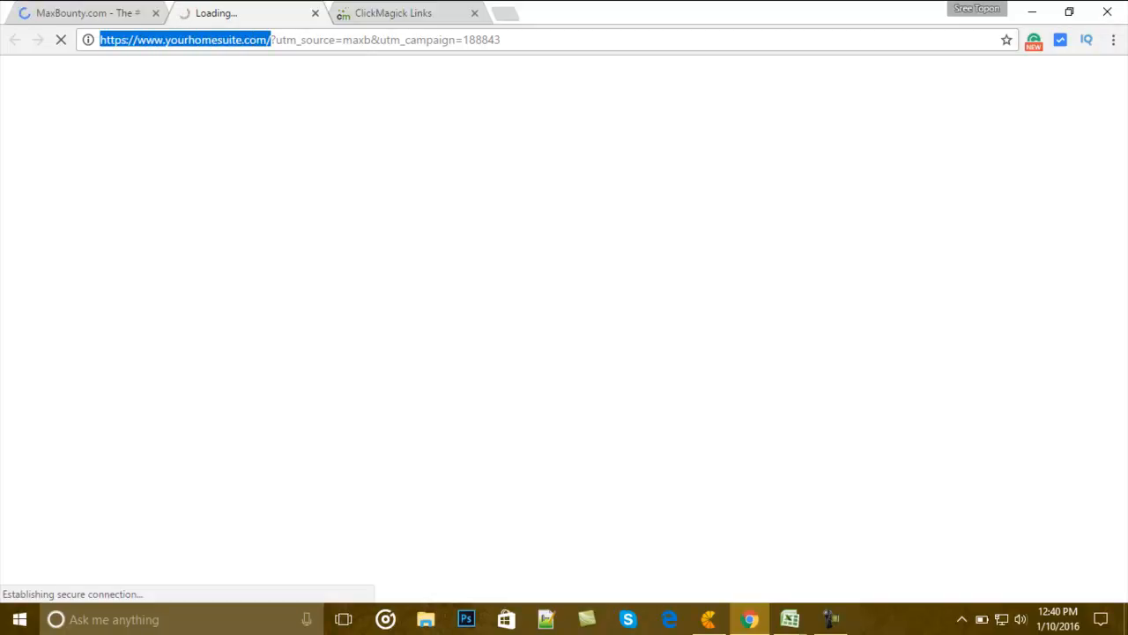
click(709, 619)
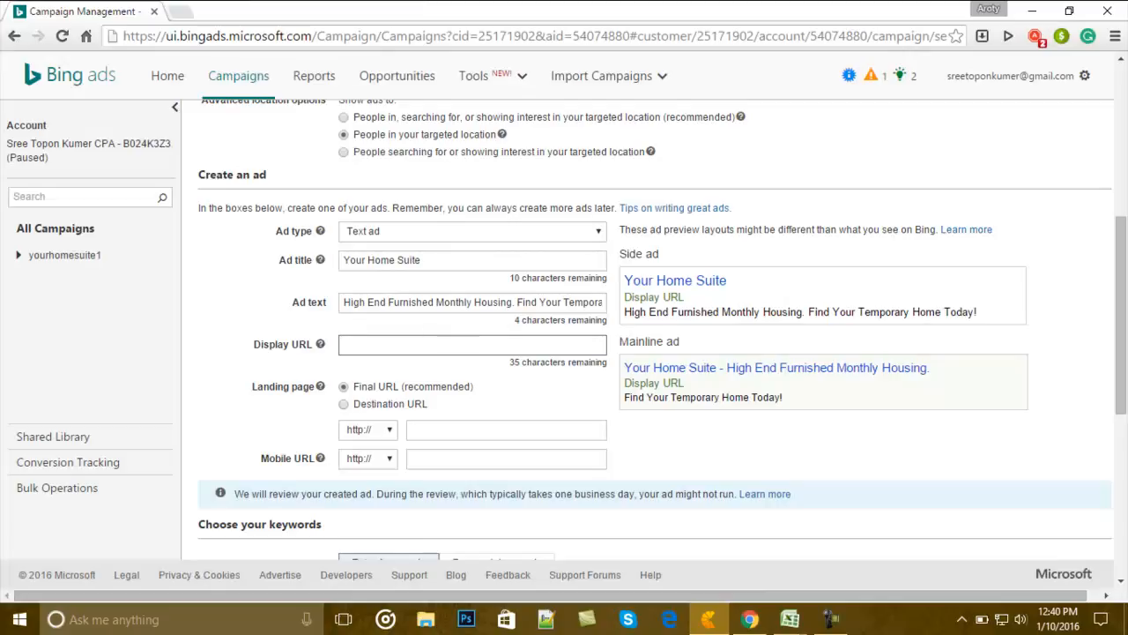
key(ctrl+v)
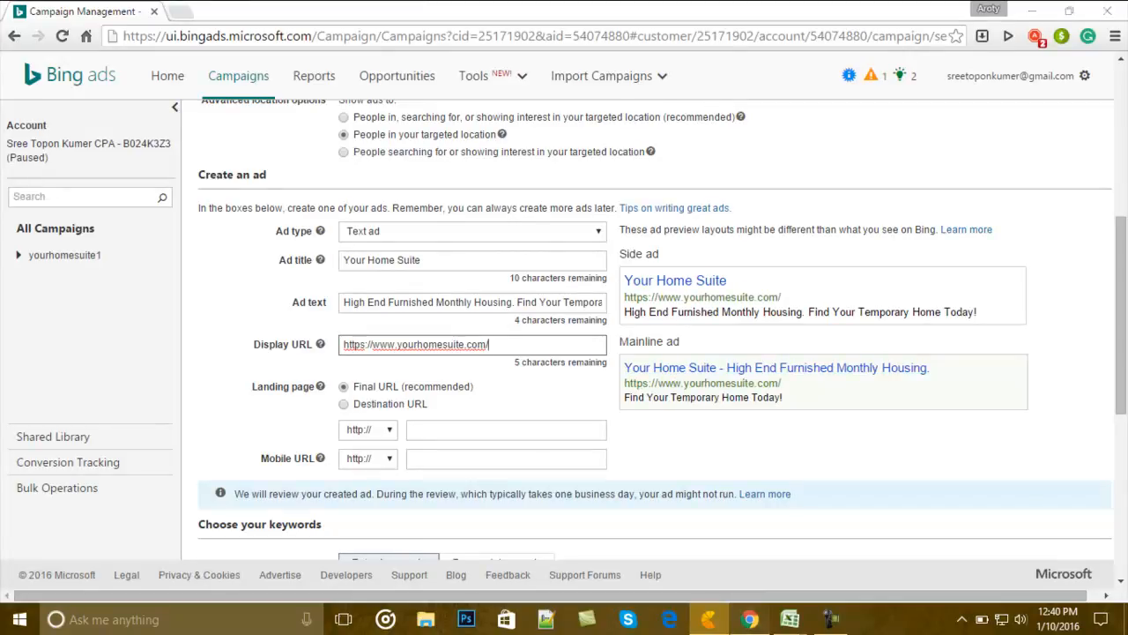
Step: Look over the HomeSuite landing page and close its preview
click(749, 619)
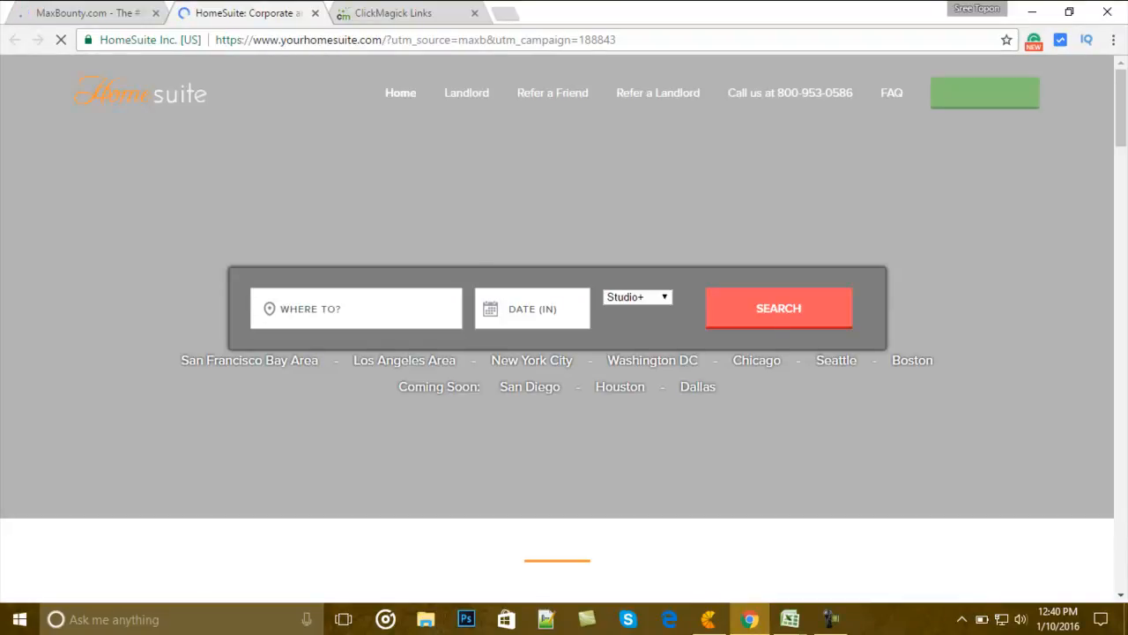
scroll(696, 449, down, 5)
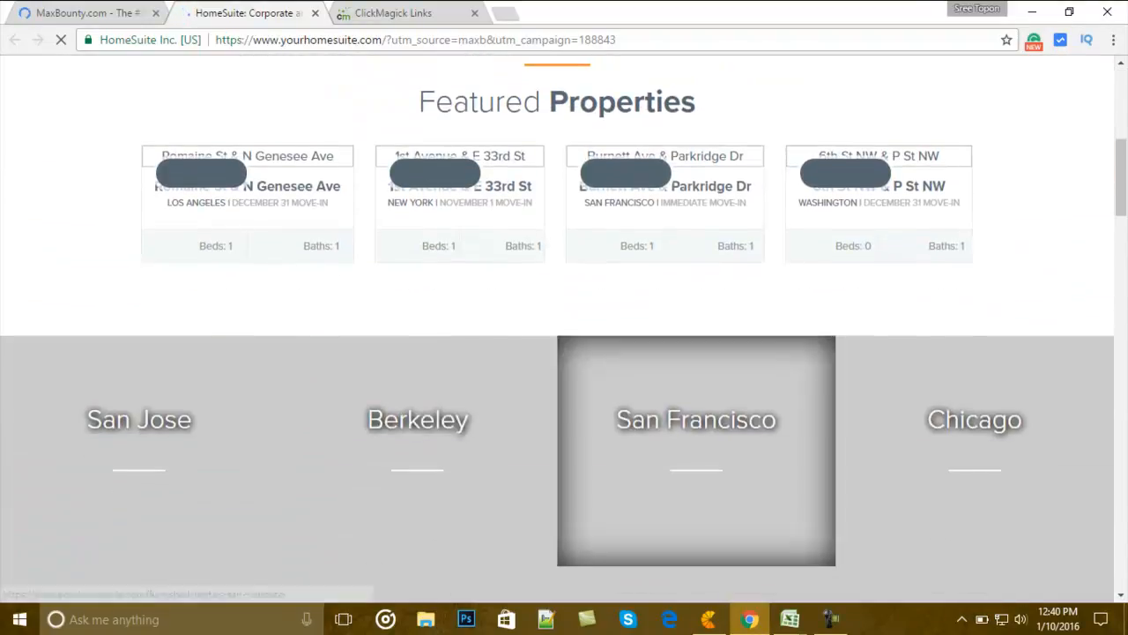
scroll(696, 449, up, 5)
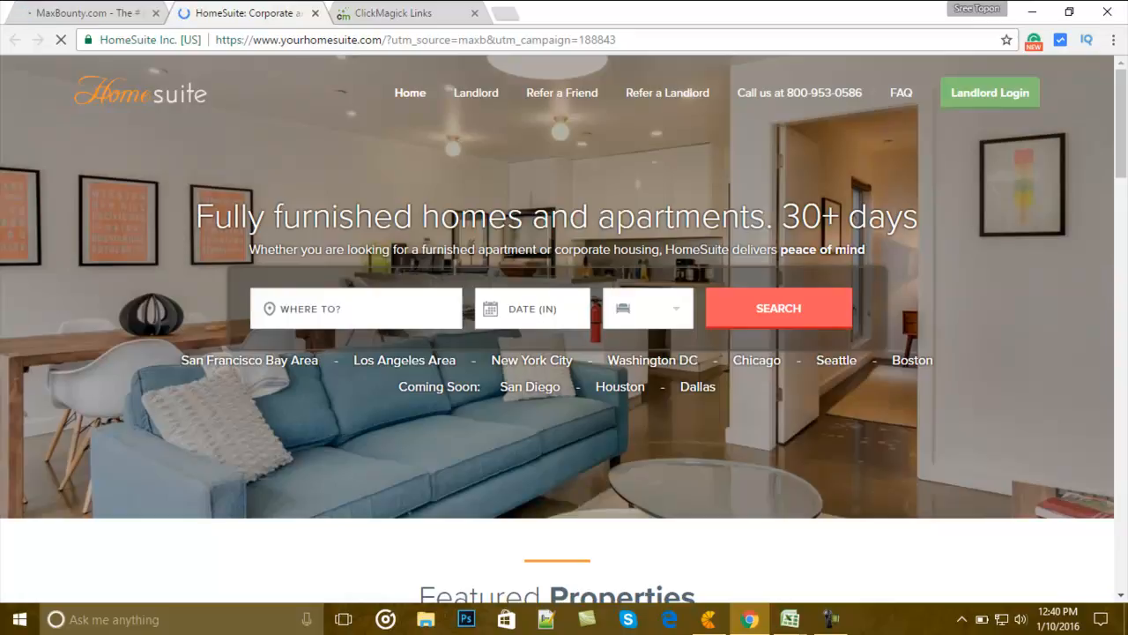
click(88, 13)
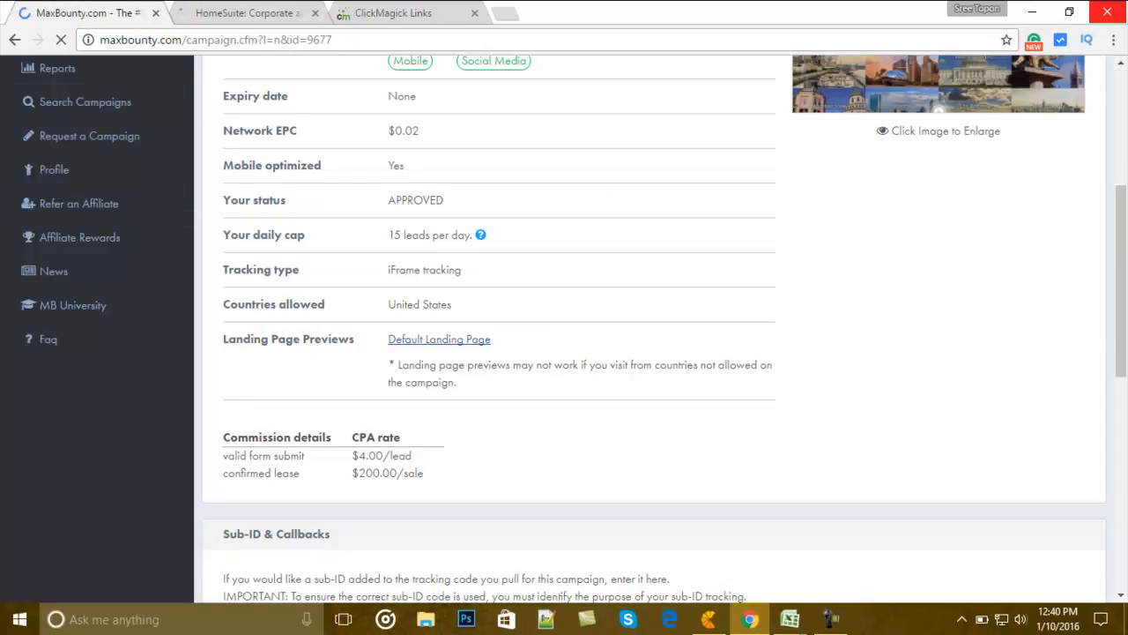
click(286, 14)
click(314, 13)
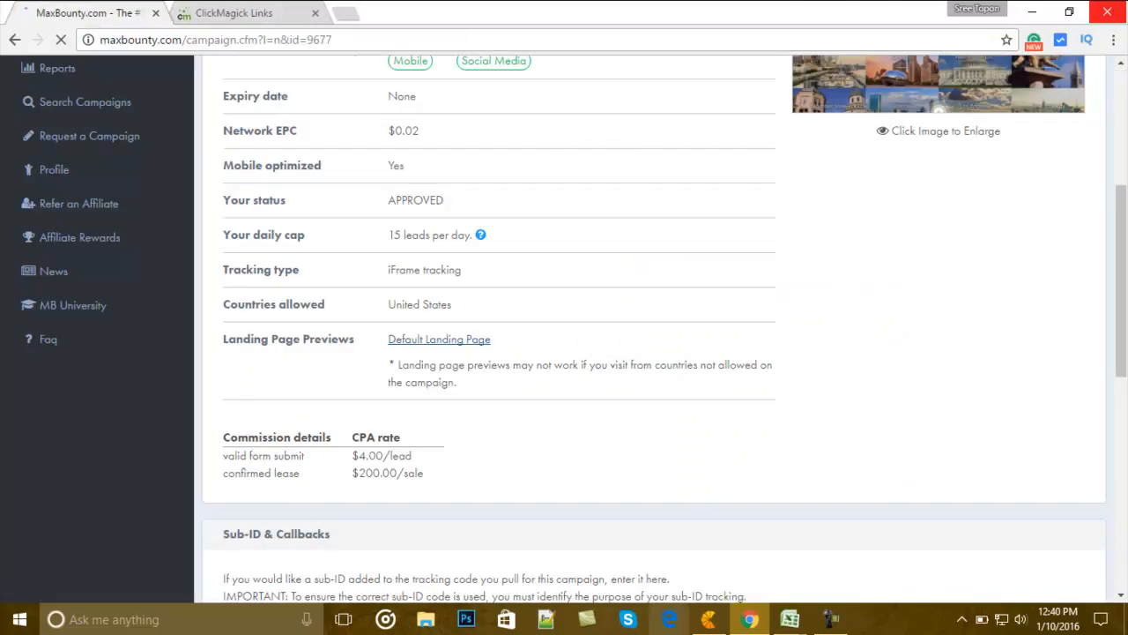
Step: Examine the Your Home Suite offer's description, allowed traffic types, daily cap, countries, commission details and sub-ID settings on MaxBounty
scroll(565, 335, down, 3)
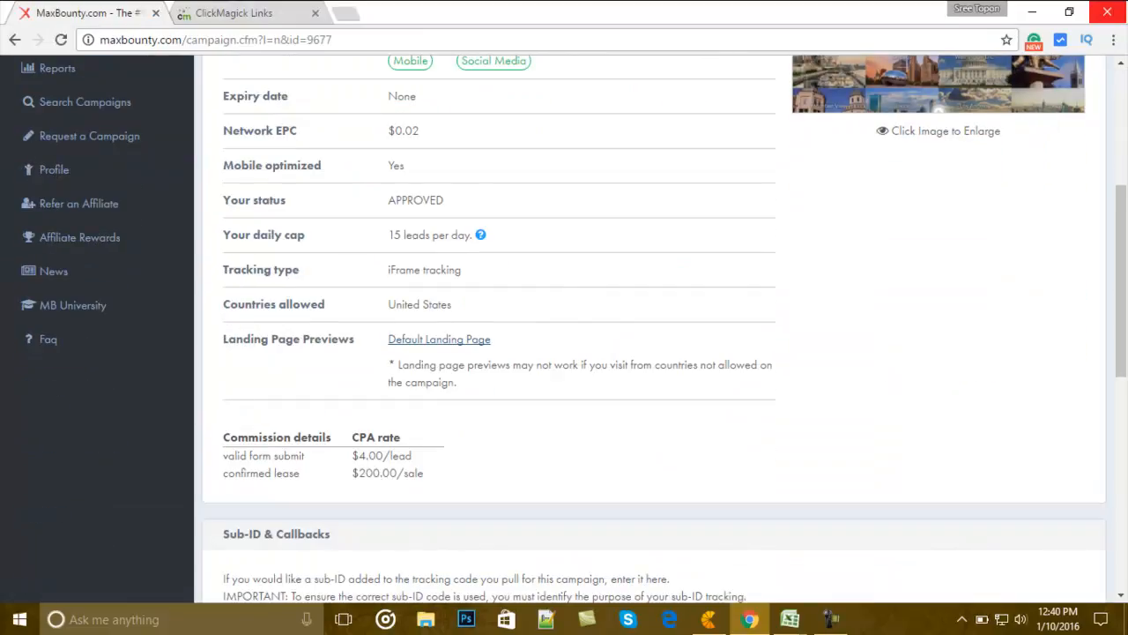
scroll(652, 328, up, 1)
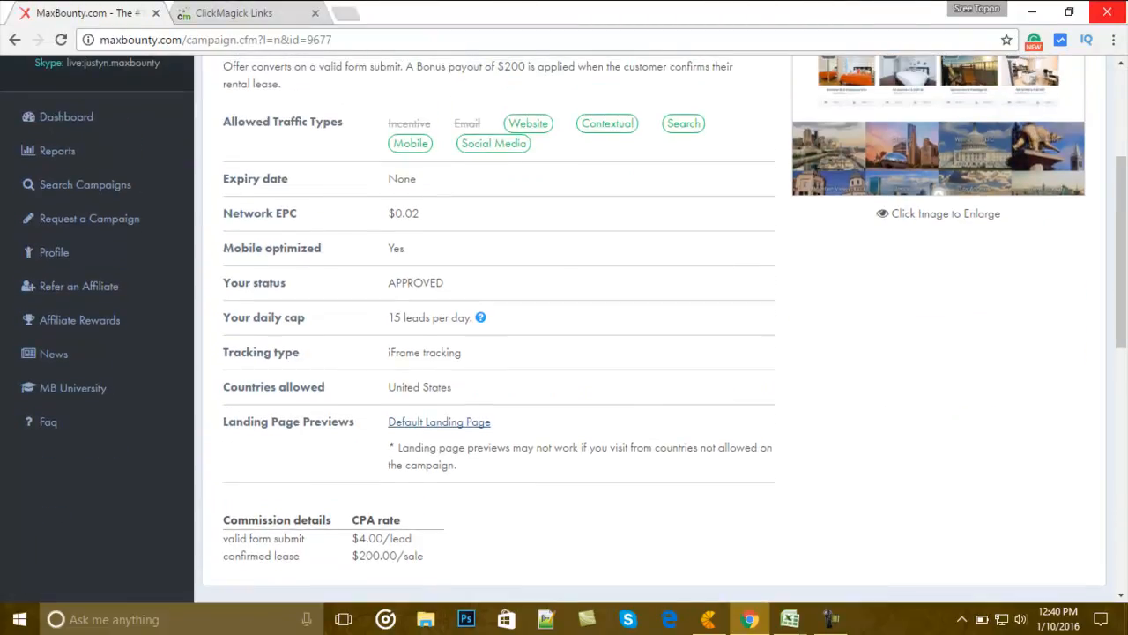
scroll(564, 328, up, 3)
scroll(564, 327, down, 2)
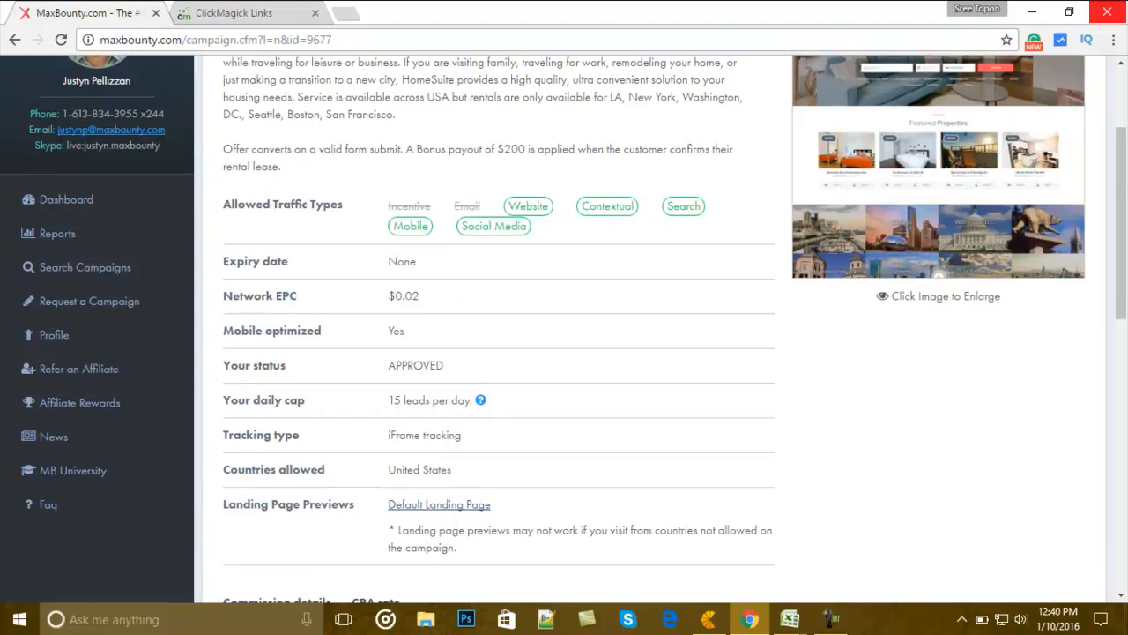
scroll(564, 328, up, 1)
scroll(564, 328, down, 5)
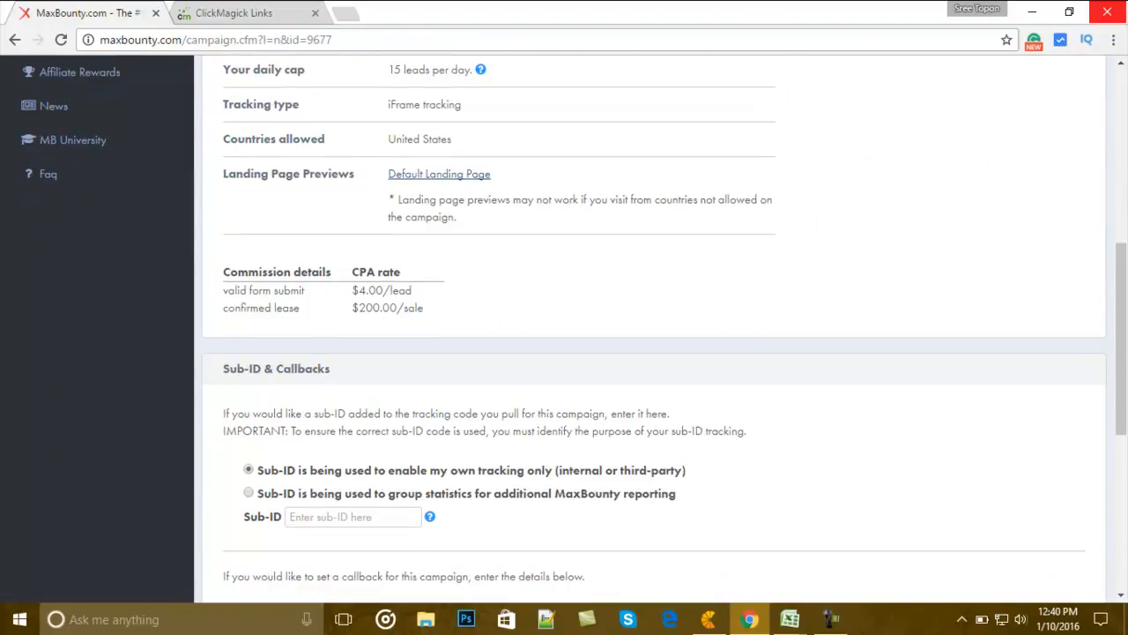
scroll(564, 328, up, 1)
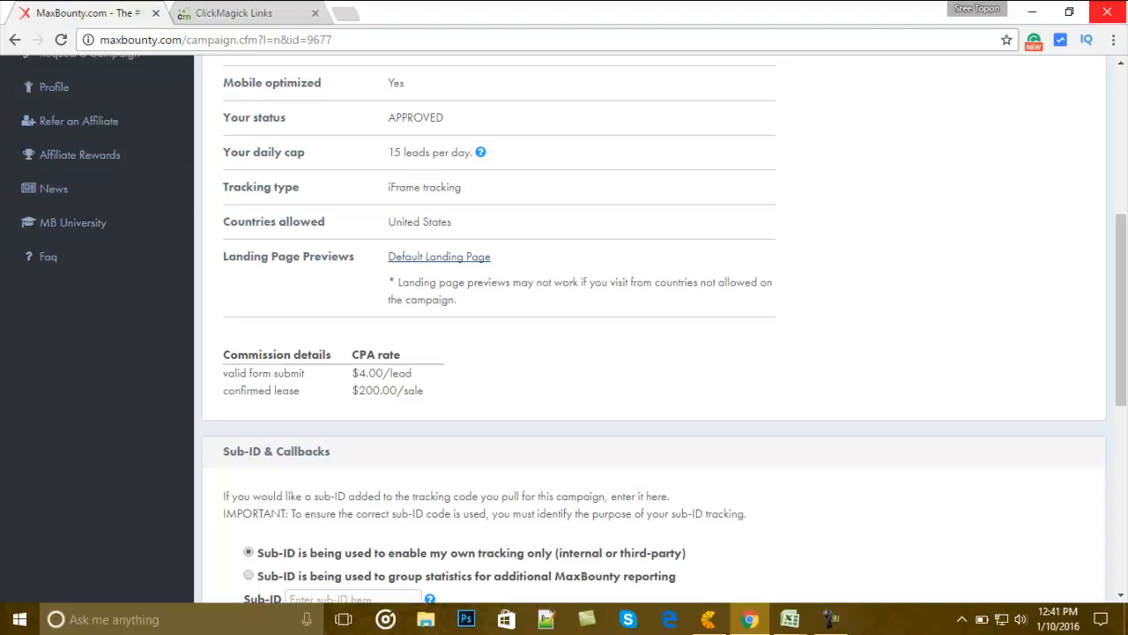
scroll(564, 327, up, 3)
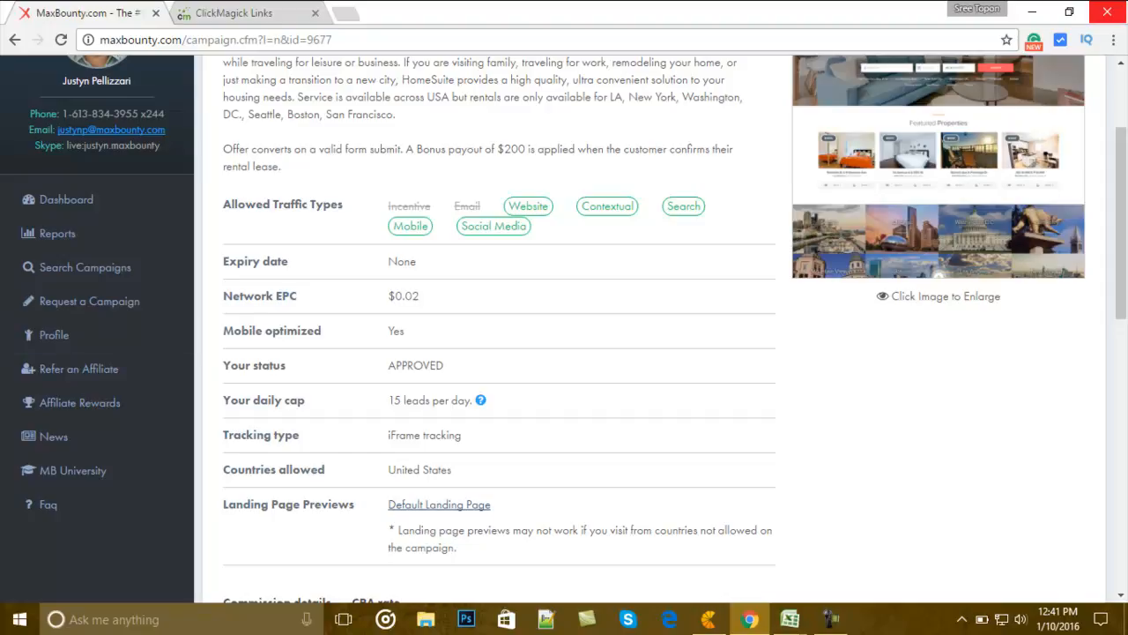
scroll(565, 326, down, 3)
scroll(564, 326, up, 1)
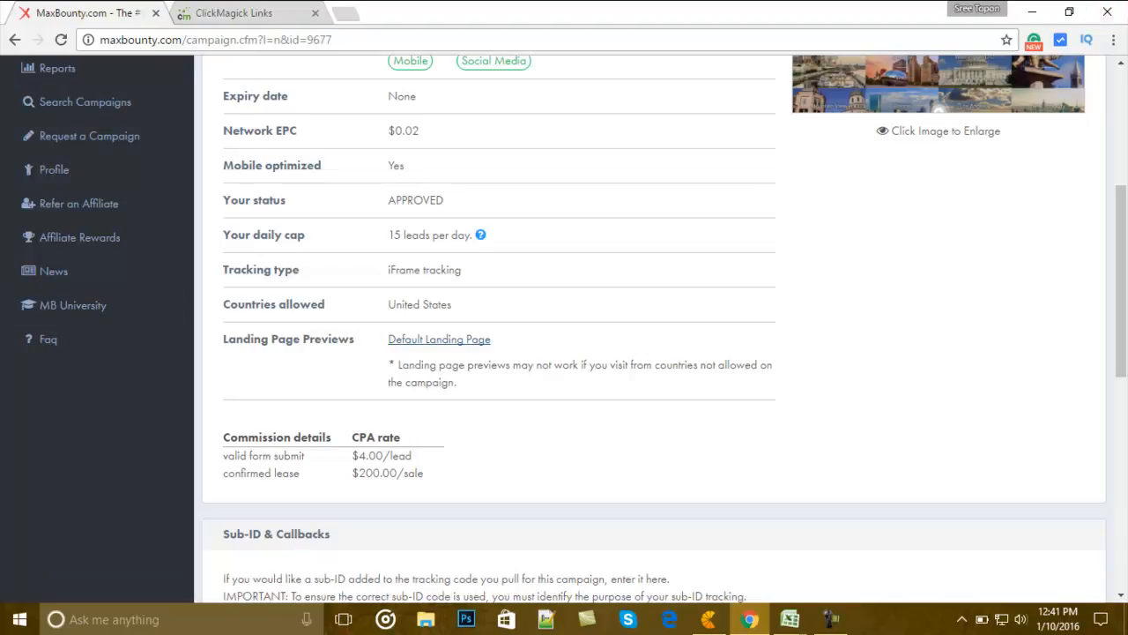
Step: Choose Destination URL as the Bing ad's landing page type and copy the Your Home Suite tracking link from ClickMagick
click(708, 619)
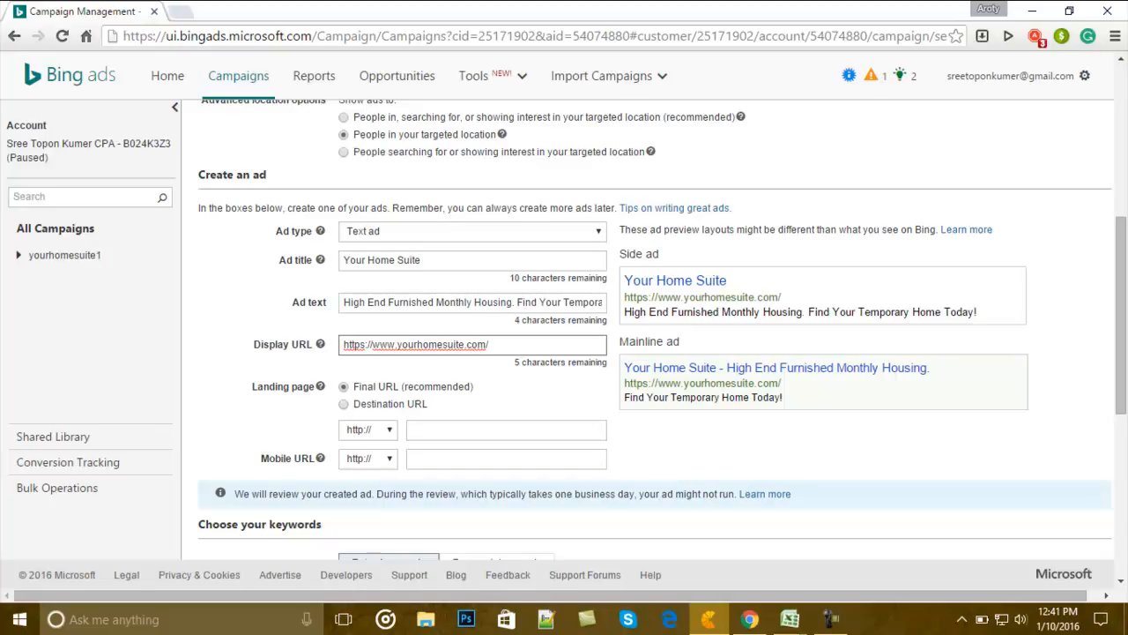
click(344, 404)
click(750, 619)
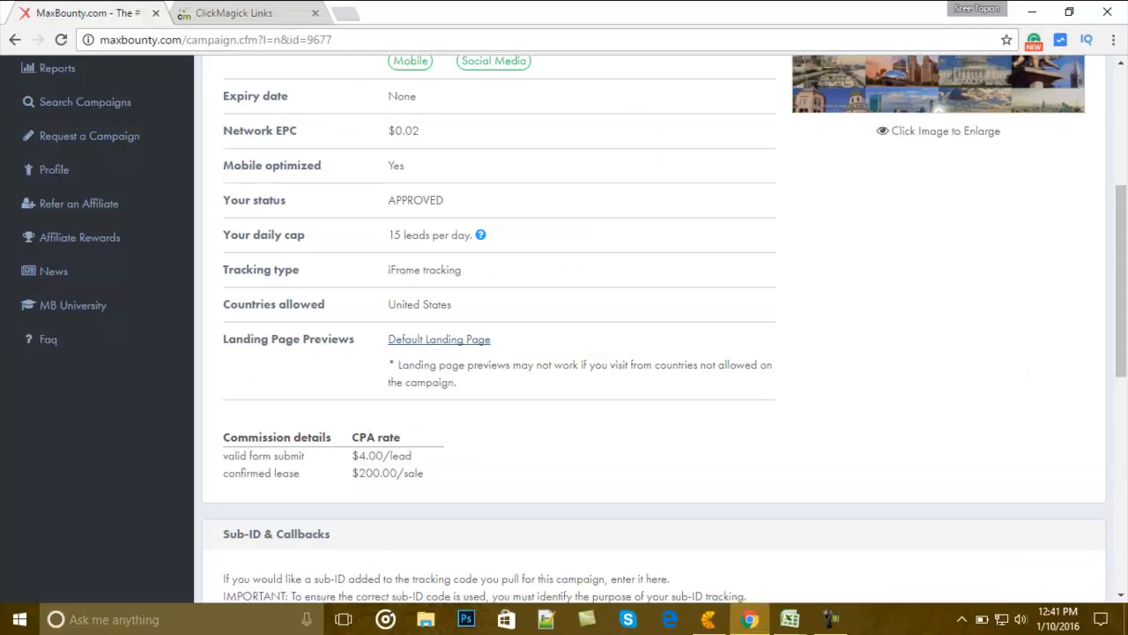
click(251, 13)
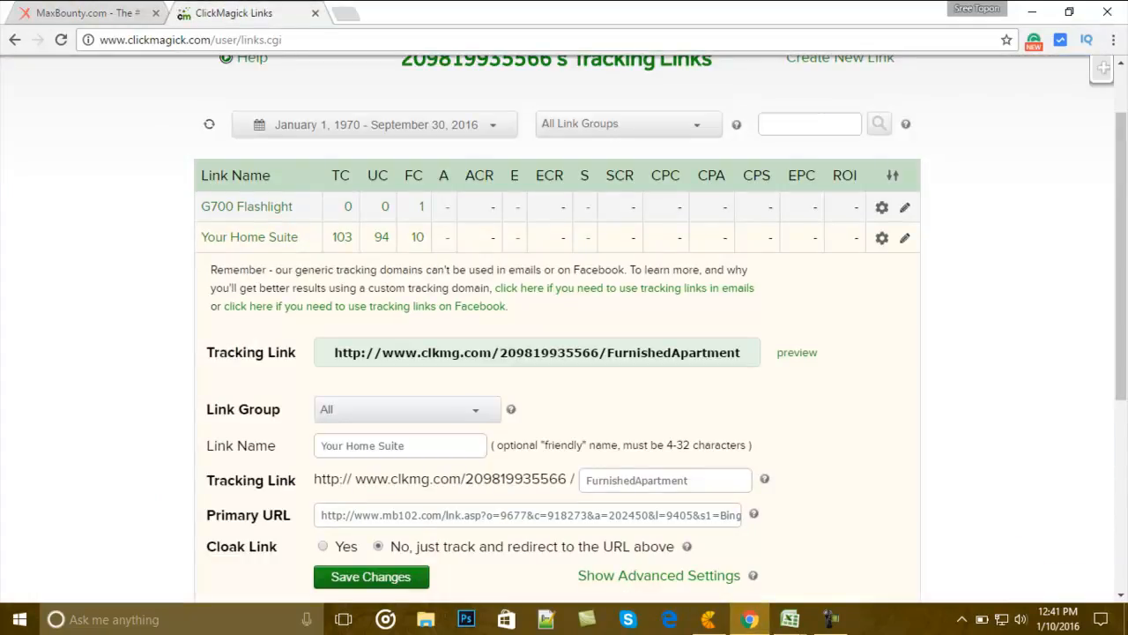
click(714, 353)
right_click(715, 352)
click(749, 383)
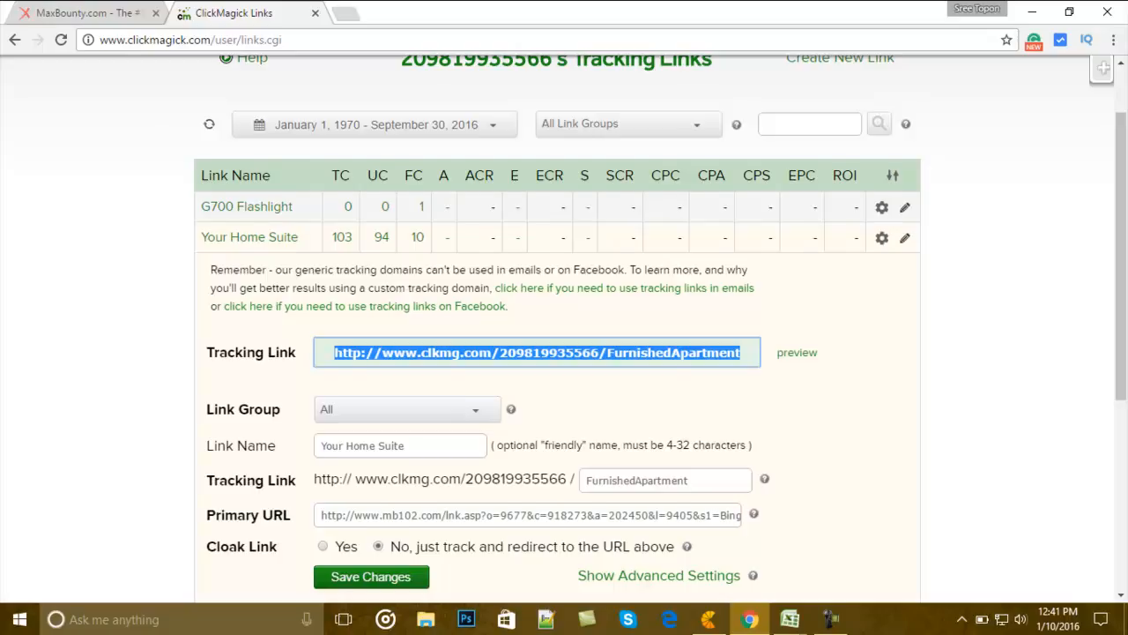
Step: Replace the editable ending of the Your Home Suite tracking link with the link name "Your Home Suite"
scroll(564, 326, down, 1)
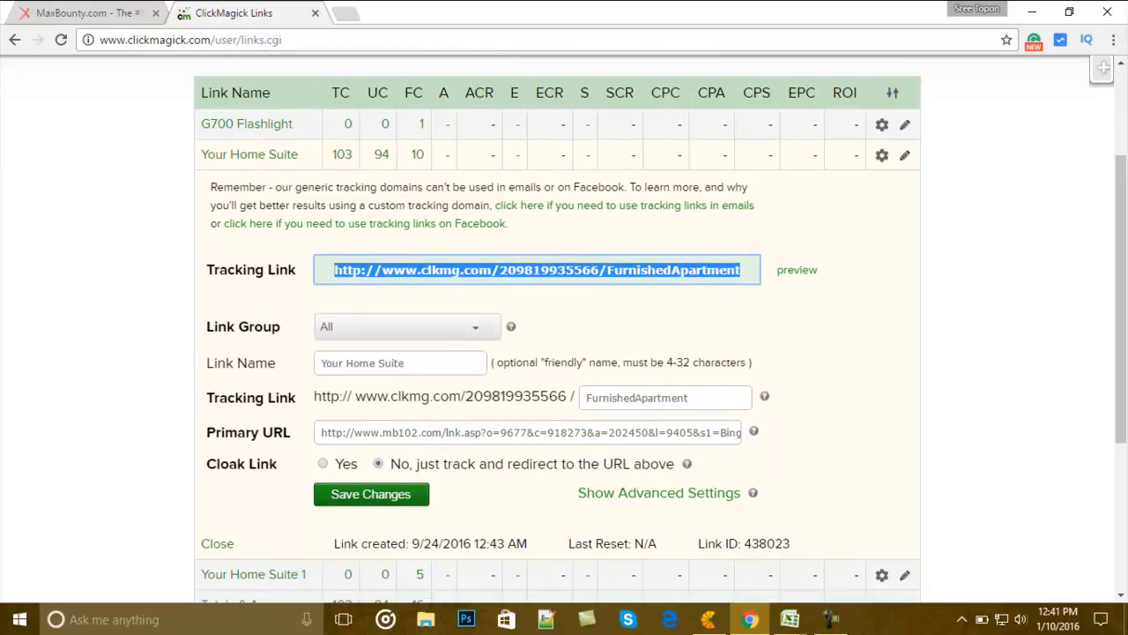
triple_click(362, 363)
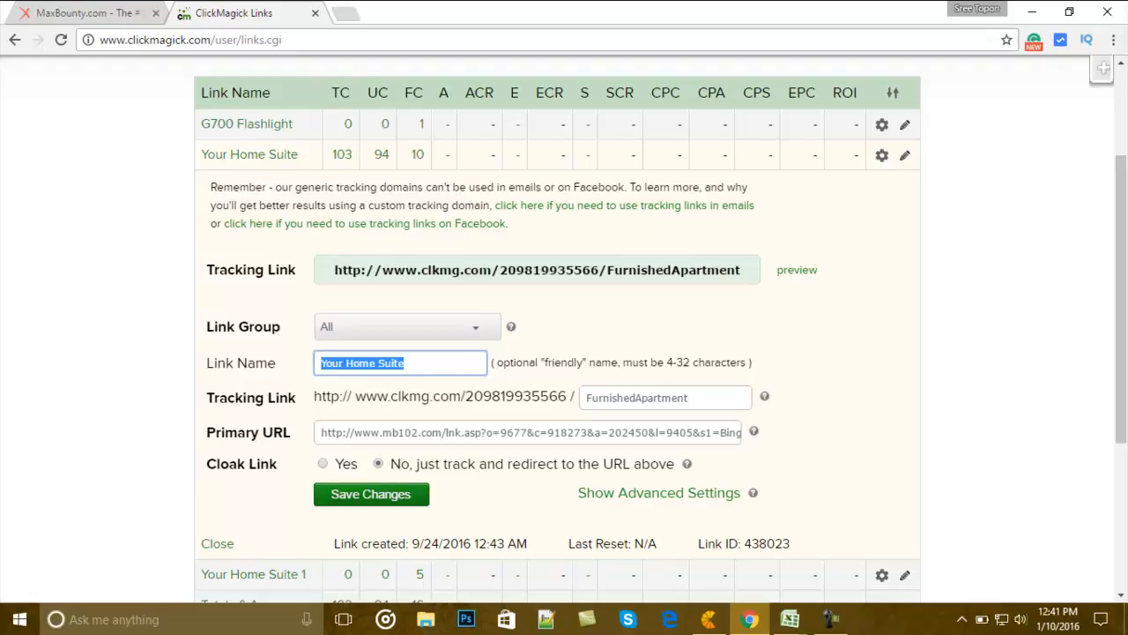
drag(692, 397, 584, 398)
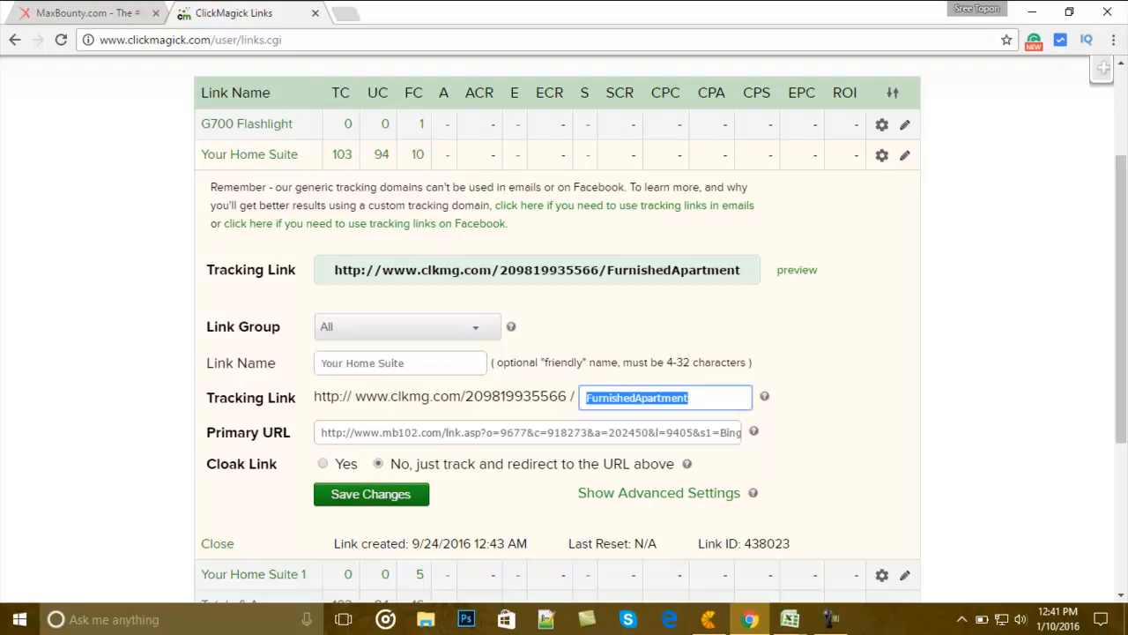
key(ctrl+v)
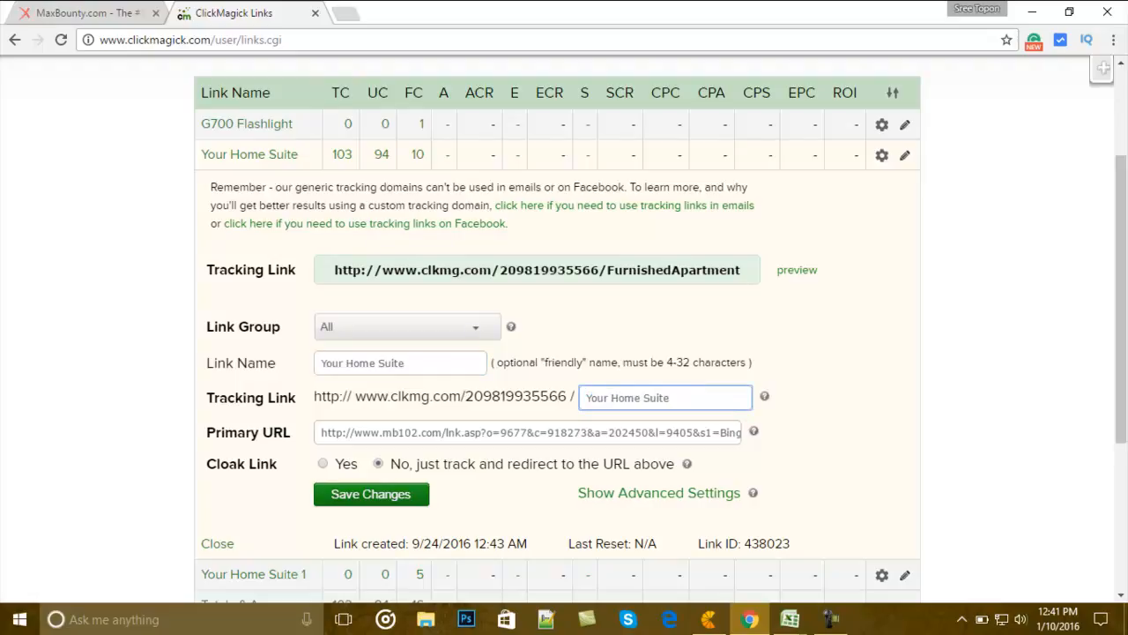
Step: Remove the spaces from the tracking link's ending so that it reads "YourHomeSuite"
click(618, 397)
key(BackSpace)
text(H)
key(BackSpace)
click(647, 398)
key(BackSpace)
scroll(557, 326, down, 1)
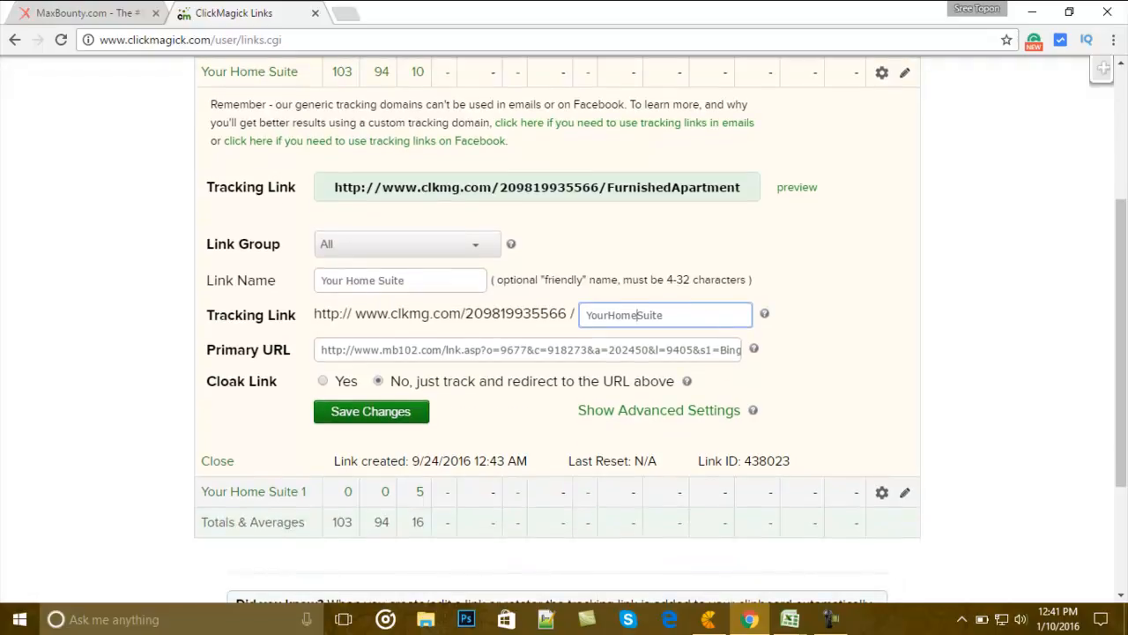
Step: Try to save the Your Home Suite tracking link with the new ending "YourHomeSuite" and return to the link list
scroll(557, 326, down, 2)
key(Return)
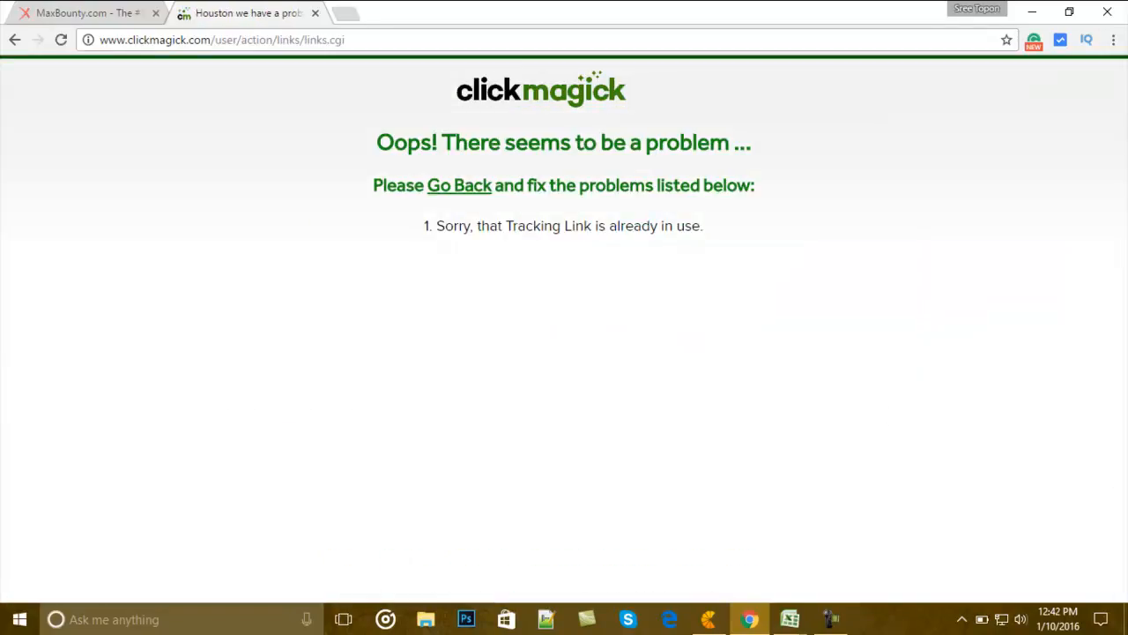
click(459, 185)
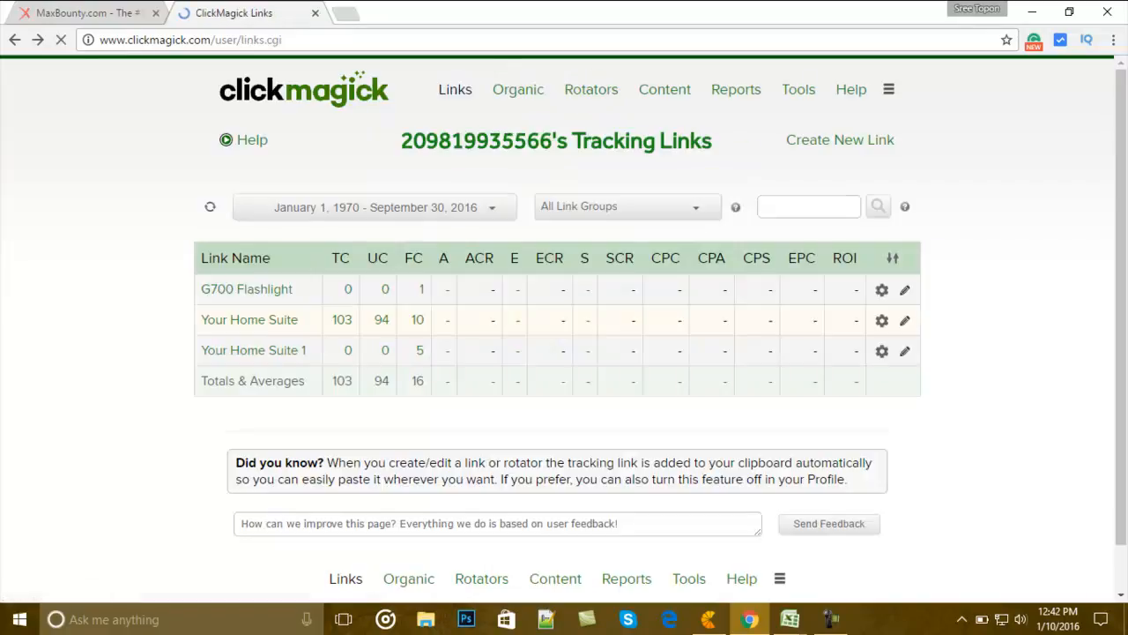
Step: Copy the Your Home Suite tracking link ending in "FurnishedApartment" from ClickMagick and paste it as the Bing ad's destination URL
scroll(441, 255, down, 2)
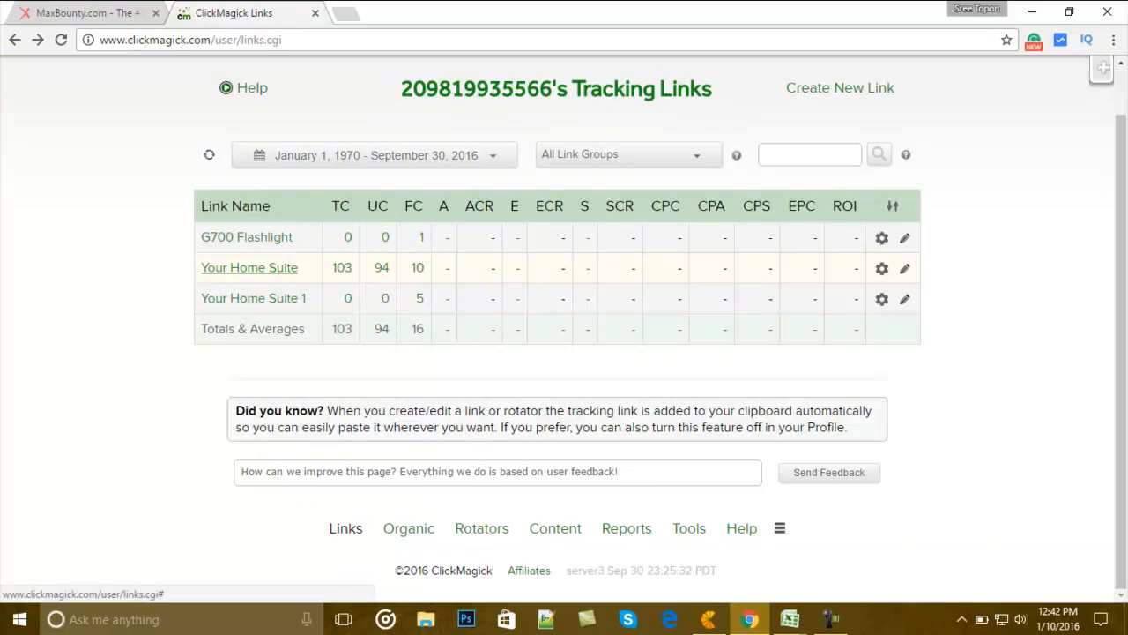
click(250, 268)
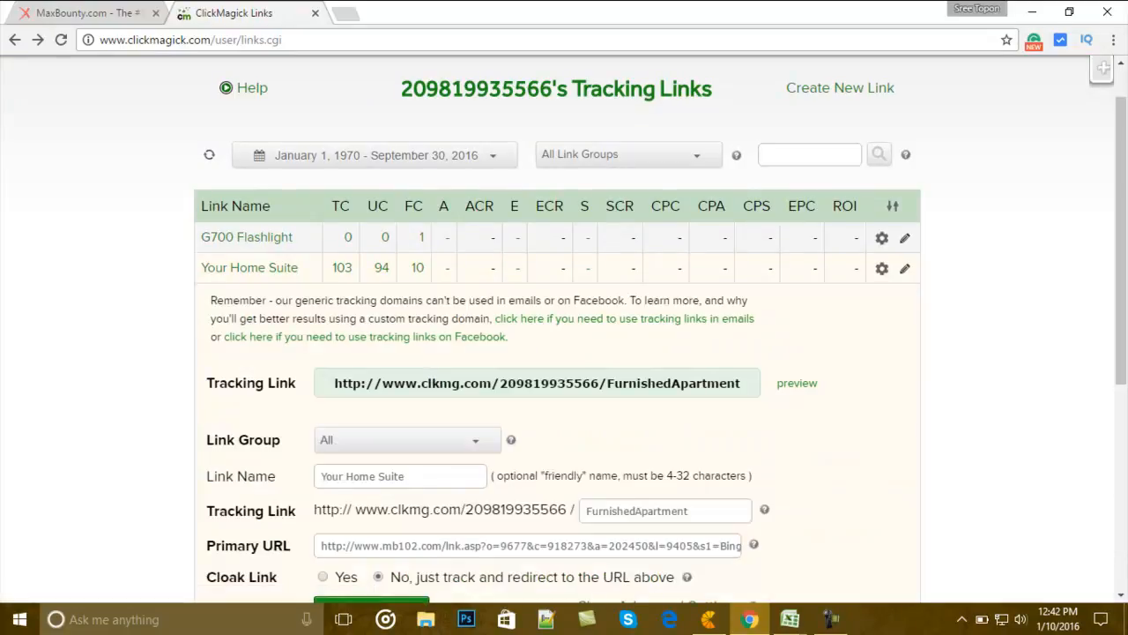
scroll(564, 327, down, 1)
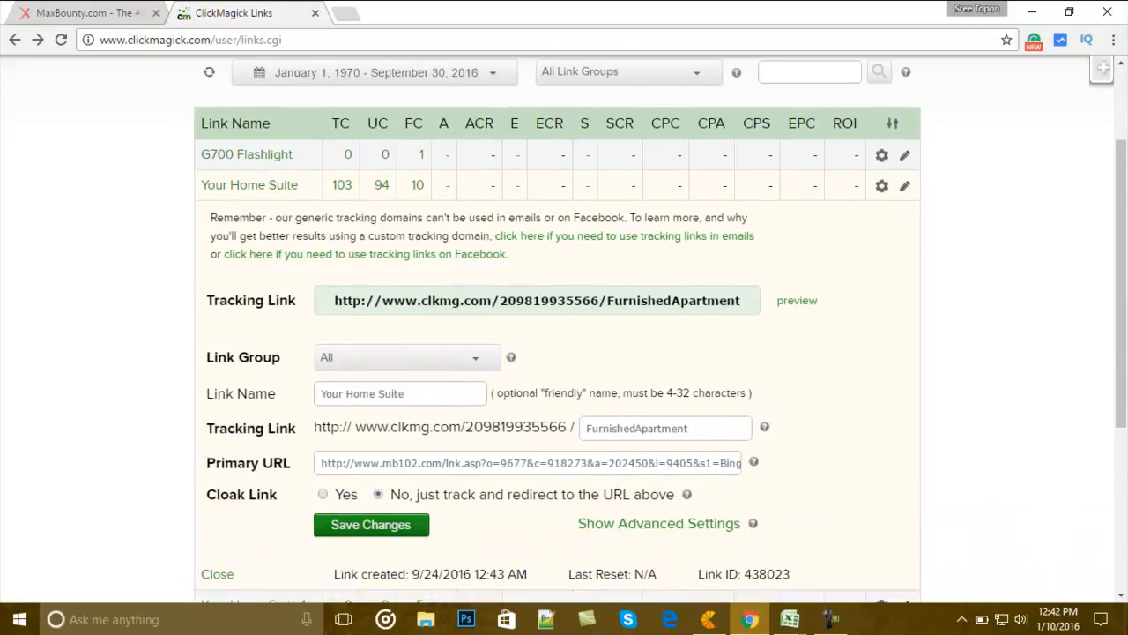
click(537, 300)
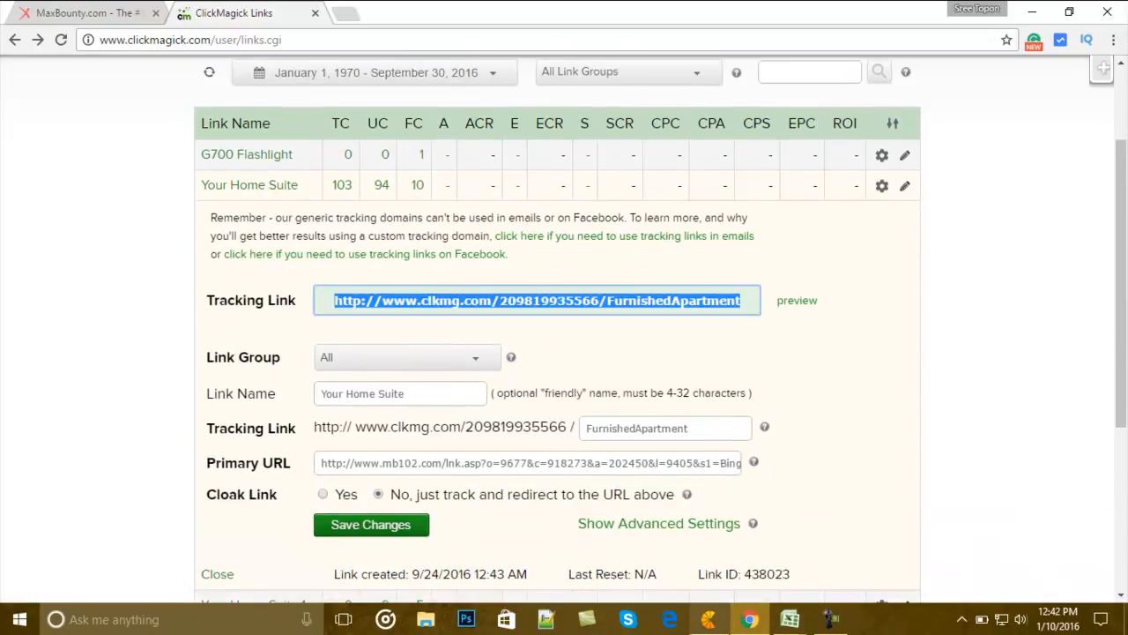
scroll(564, 327, up, 2)
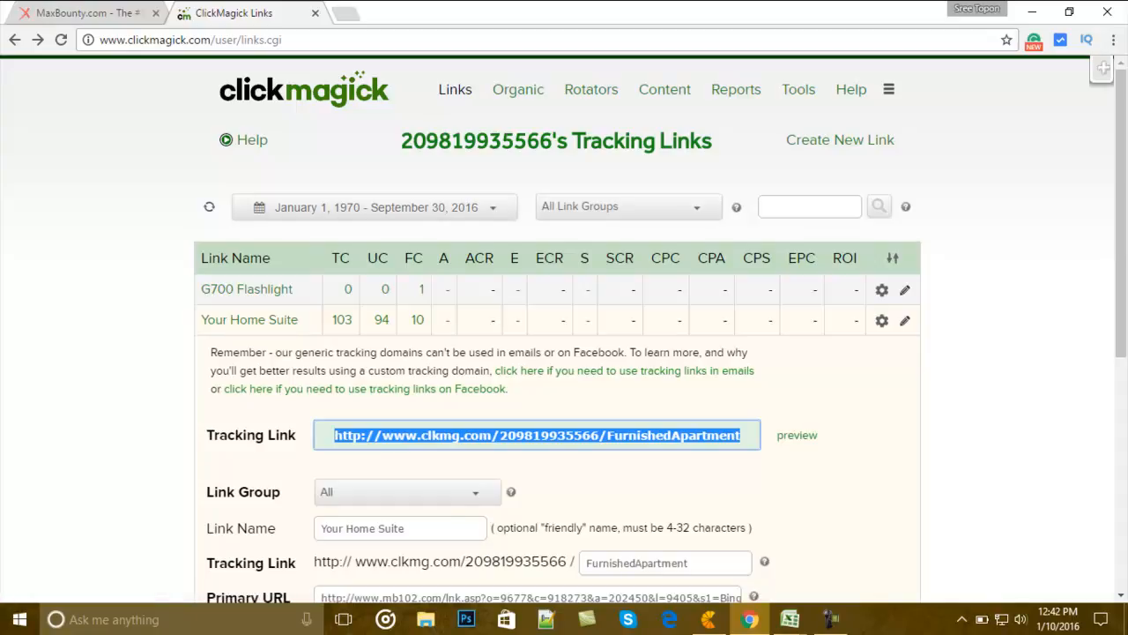
scroll(564, 397, down, 2)
scroll(565, 397, down, 2)
click(708, 619)
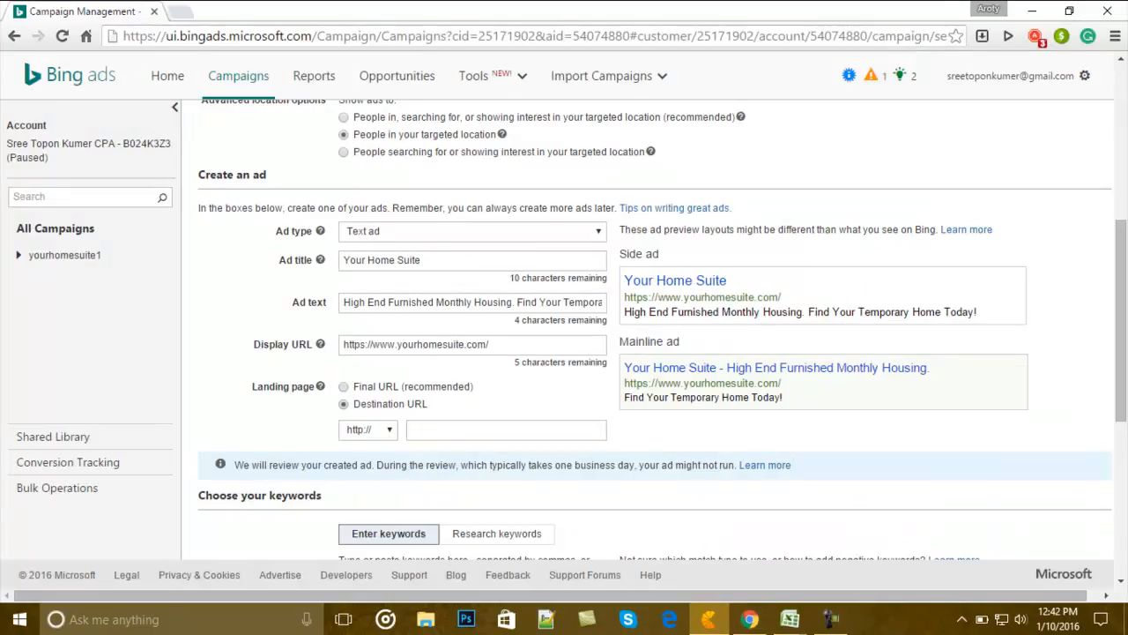
click(505, 430)
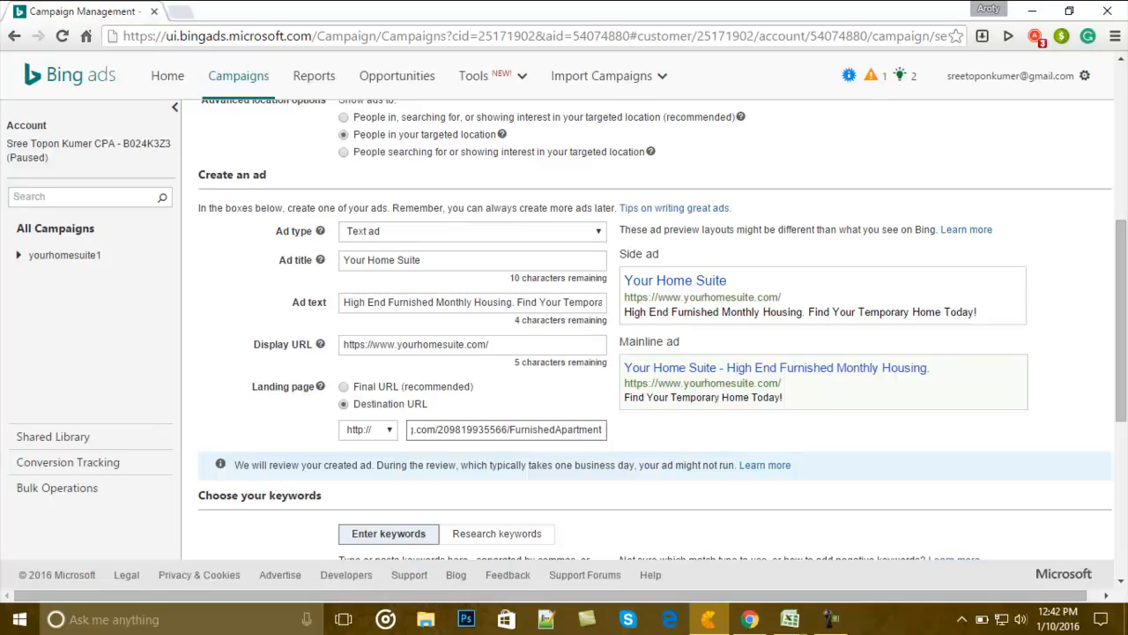
Step: Open keyword research for the campaign and review the keywords suggested for the ad's destination URL
scroll(564, 335, down, 2)
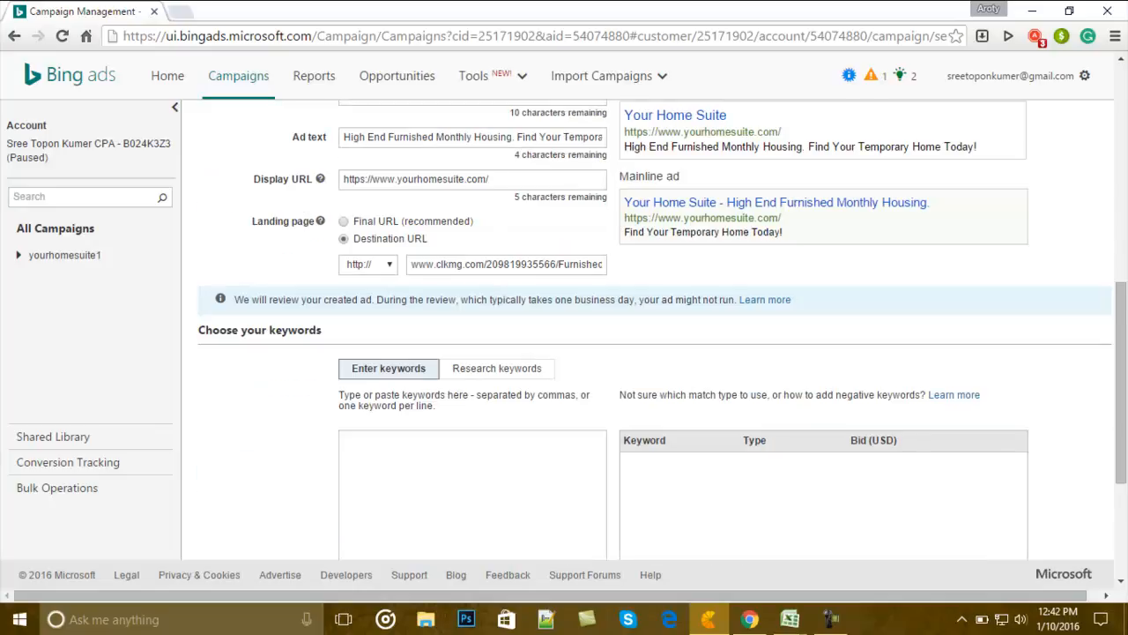
scroll(564, 335, down, 2)
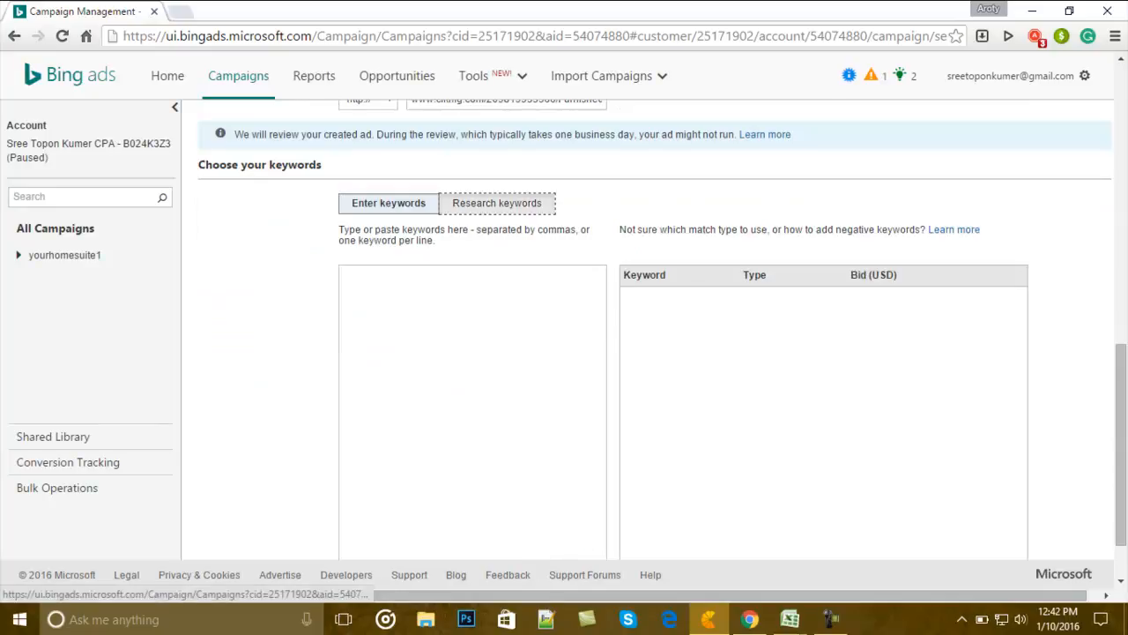
click(496, 203)
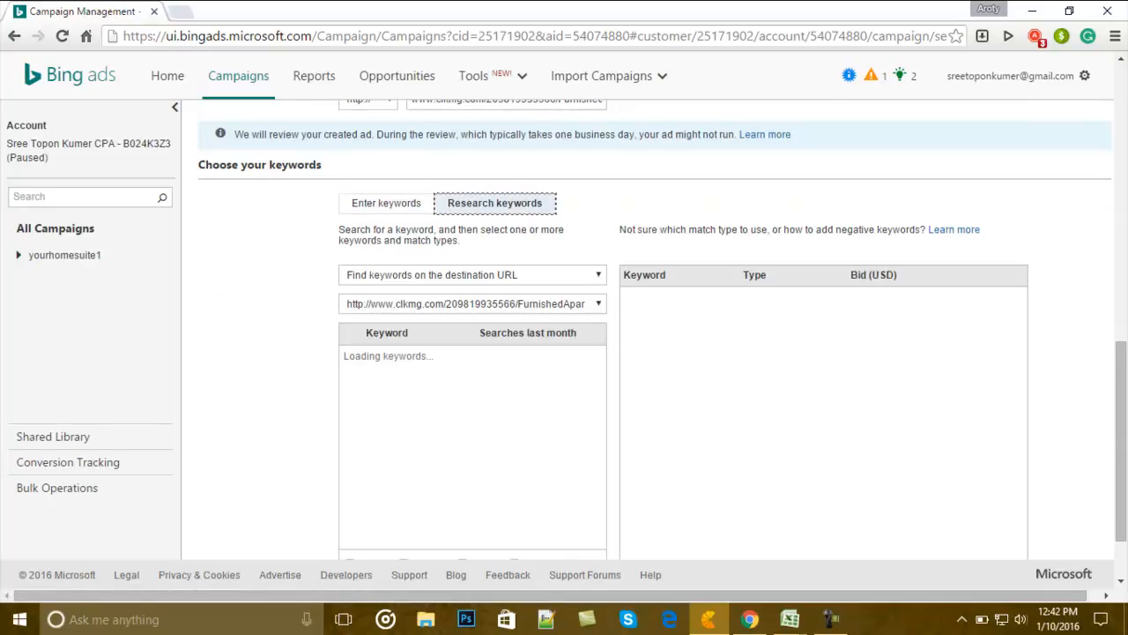
click(472, 275)
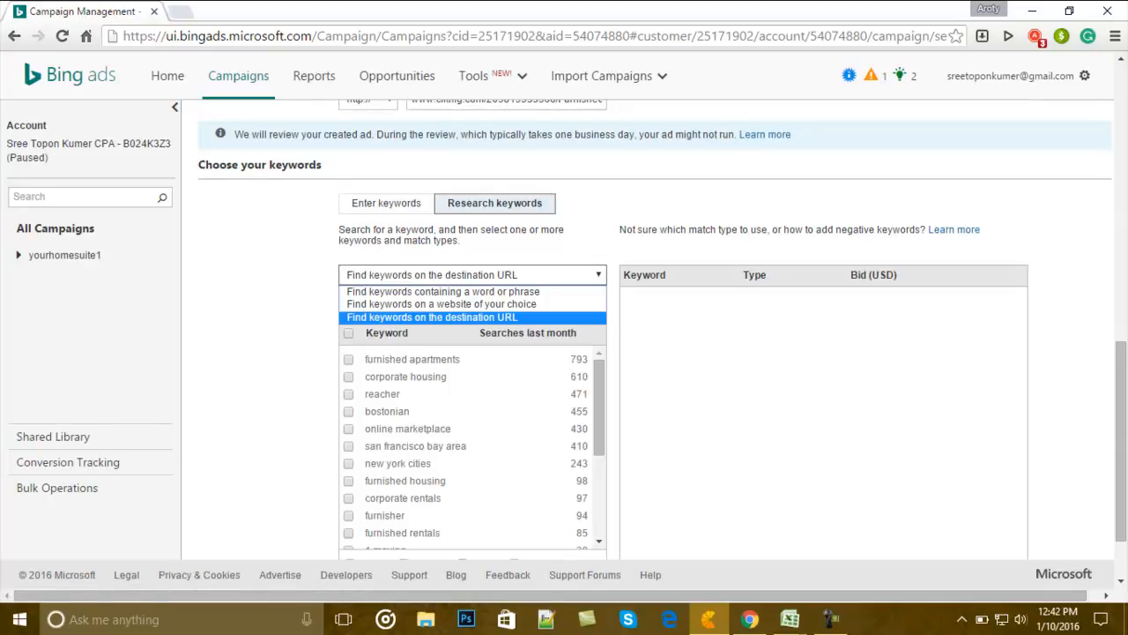
click(274, 325)
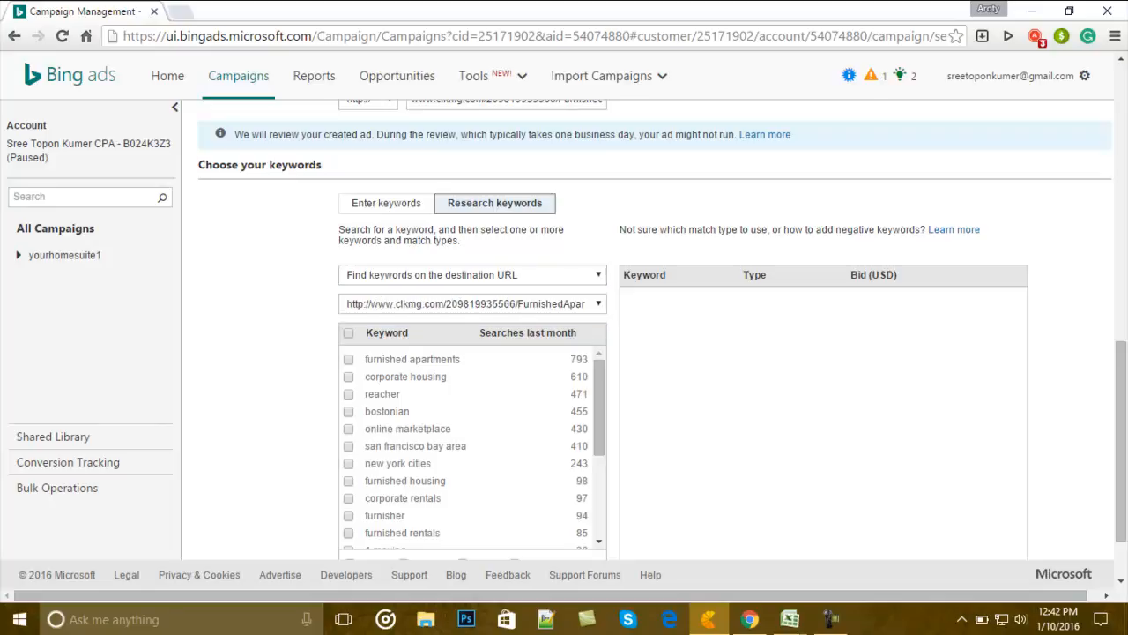
scroll(473, 424, down, 3)
scroll(473, 423, up, 1)
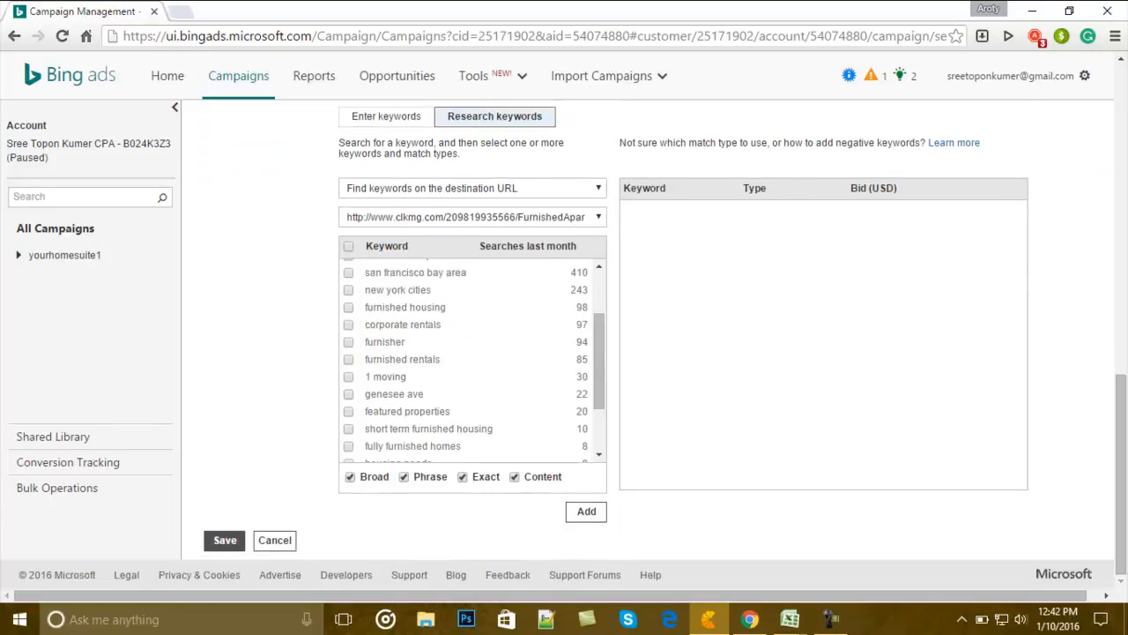
scroll(473, 362, up, 4)
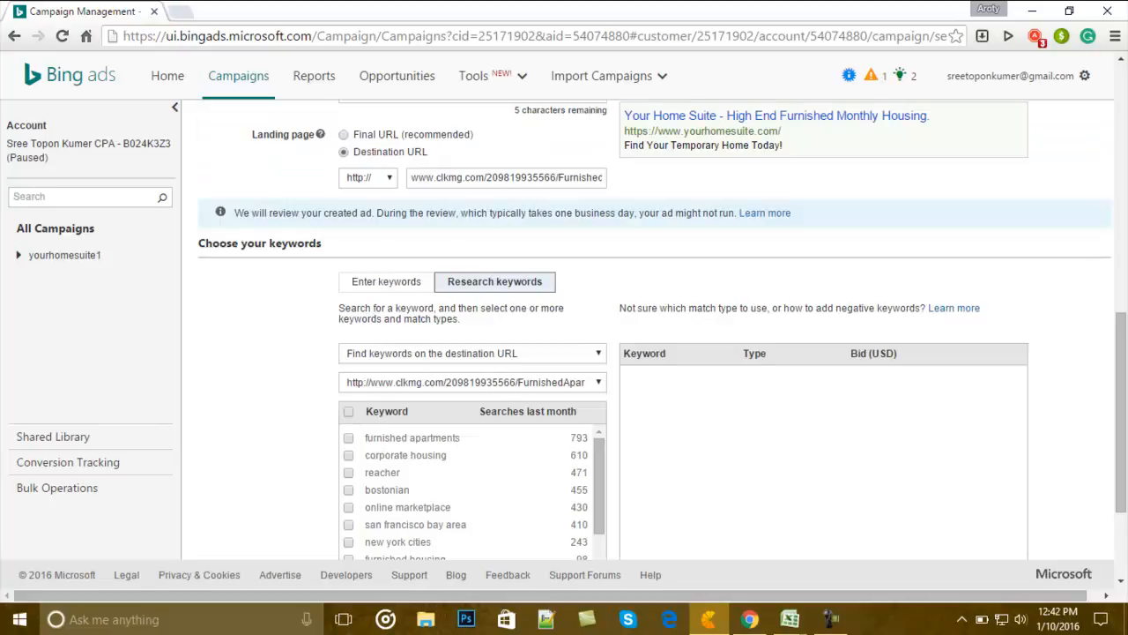
Step: Set keyword research to find keywords on a website of your choice and copy "furnished short term rentals" from the Excel keyword list
click(472, 353)
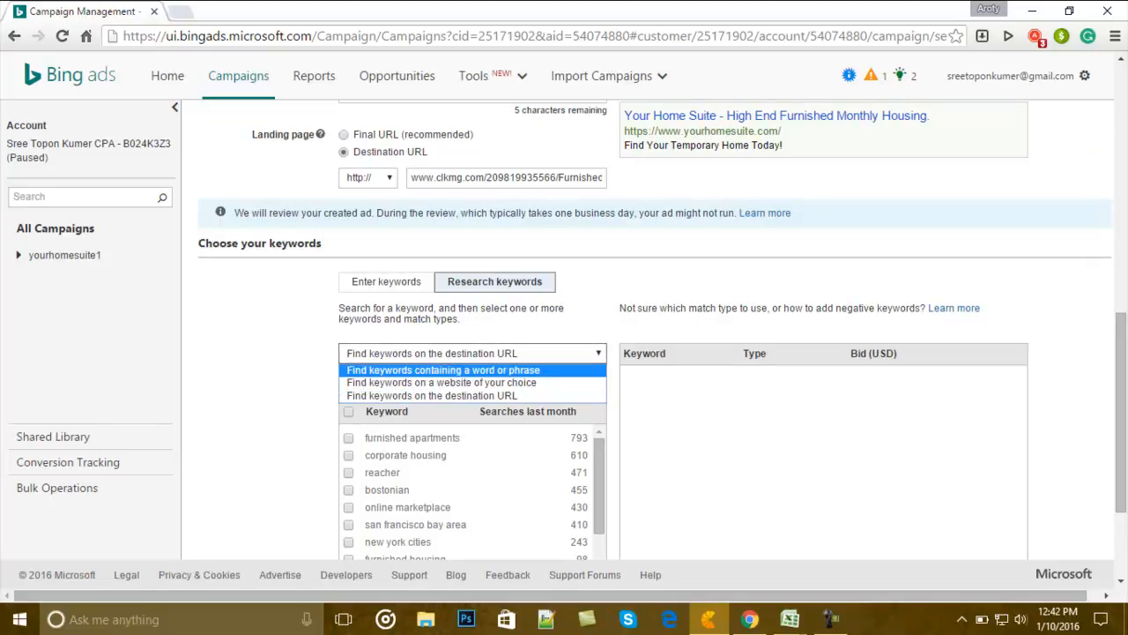
key(Return)
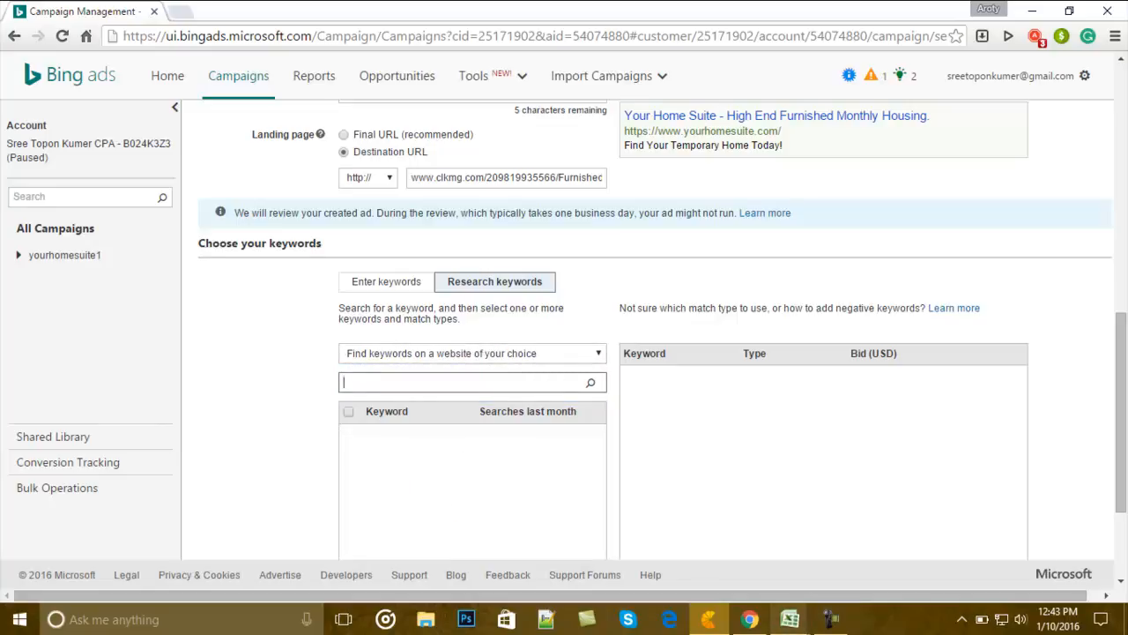
click(790, 619)
click(700, 542)
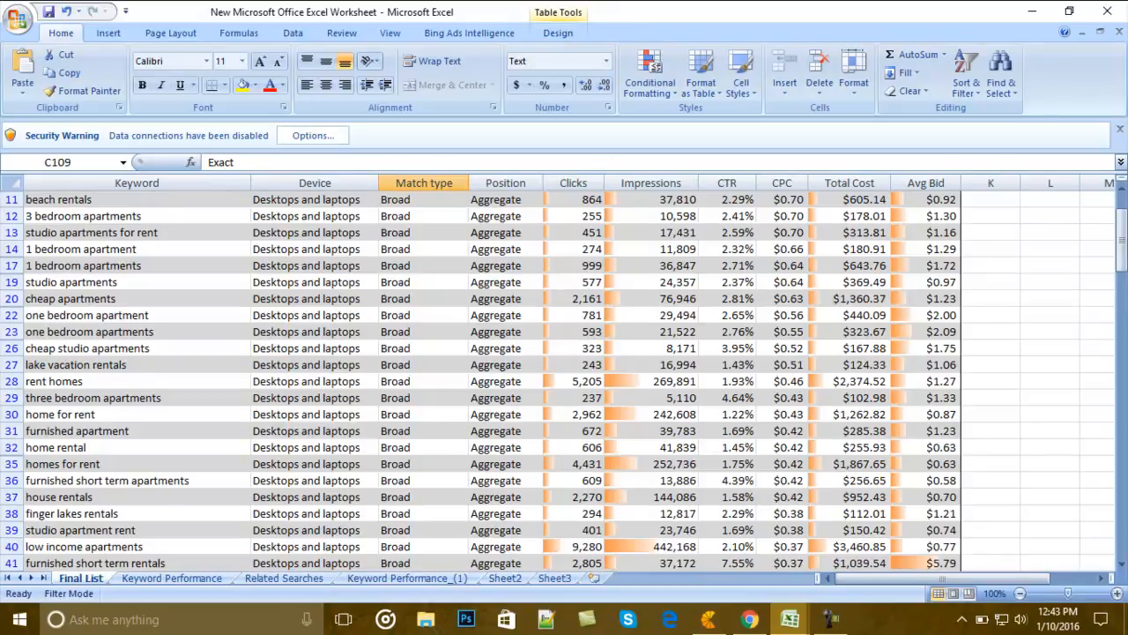
scroll(481, 374, down, 2)
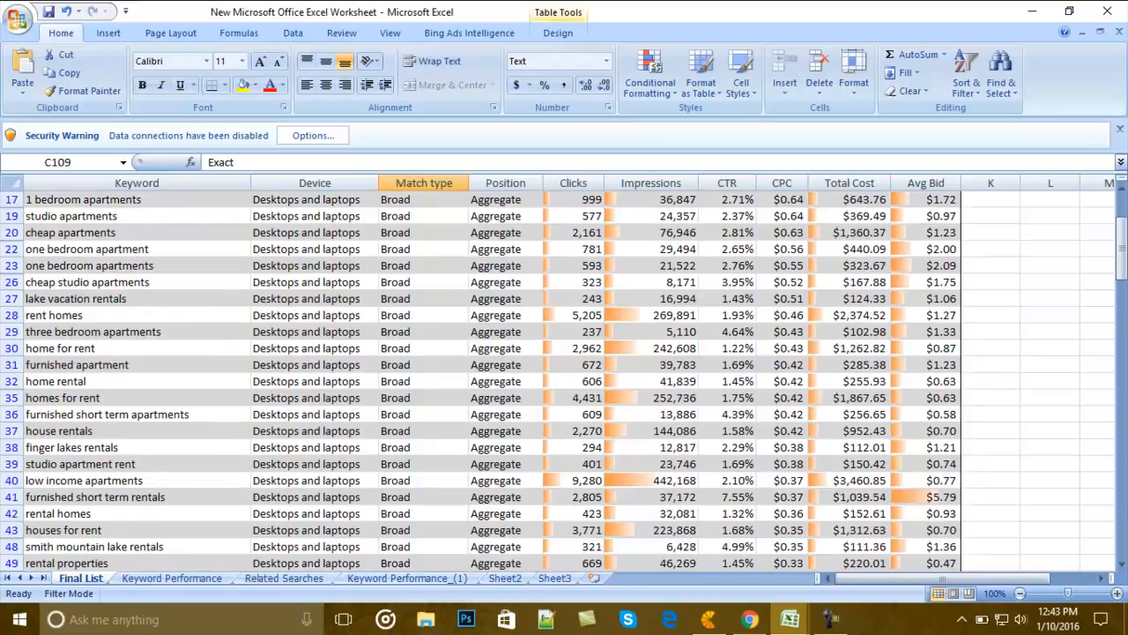
click(137, 497)
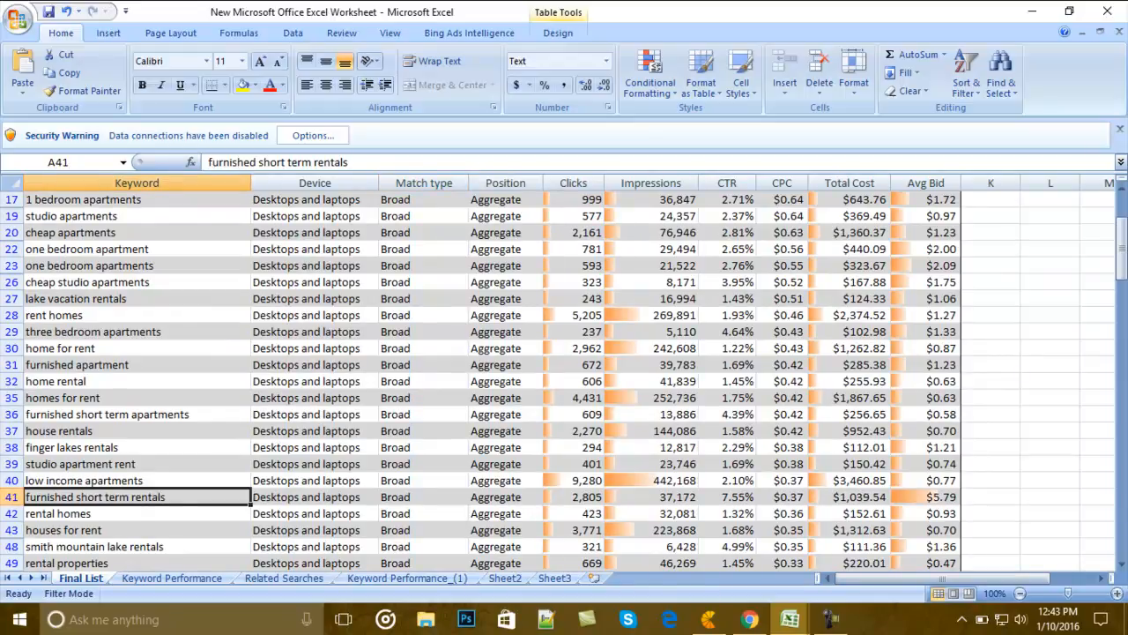
key(ctrl+c)
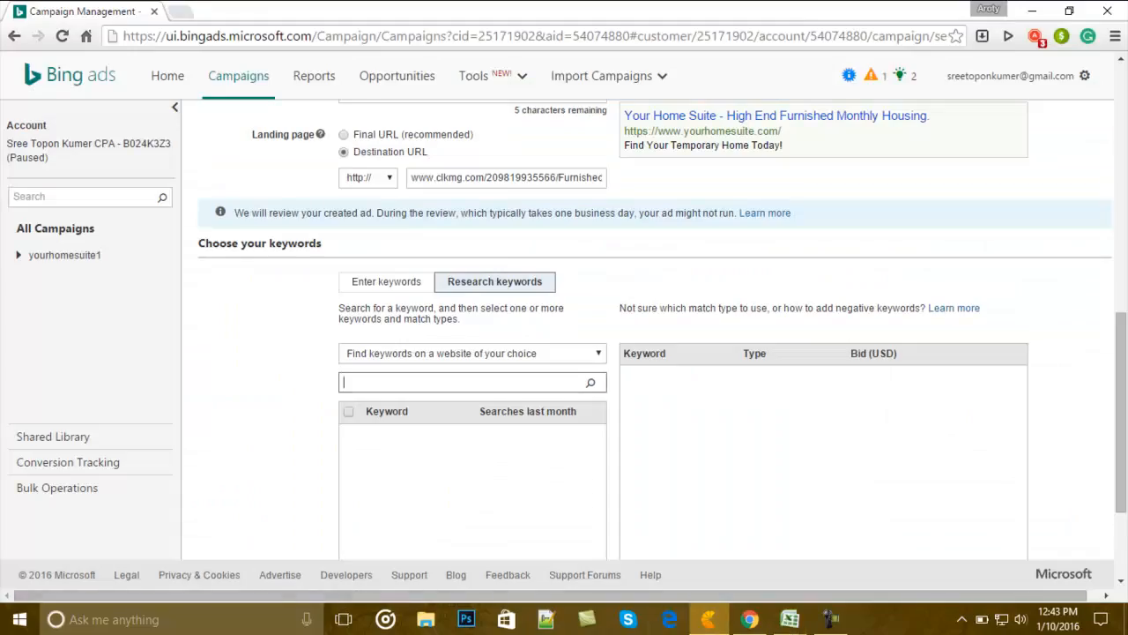
Step: Search Bing Ads keyword research for "furnished short term rentals" and for the shortened term "furnished"
click(708, 618)
key(ctrl+v)
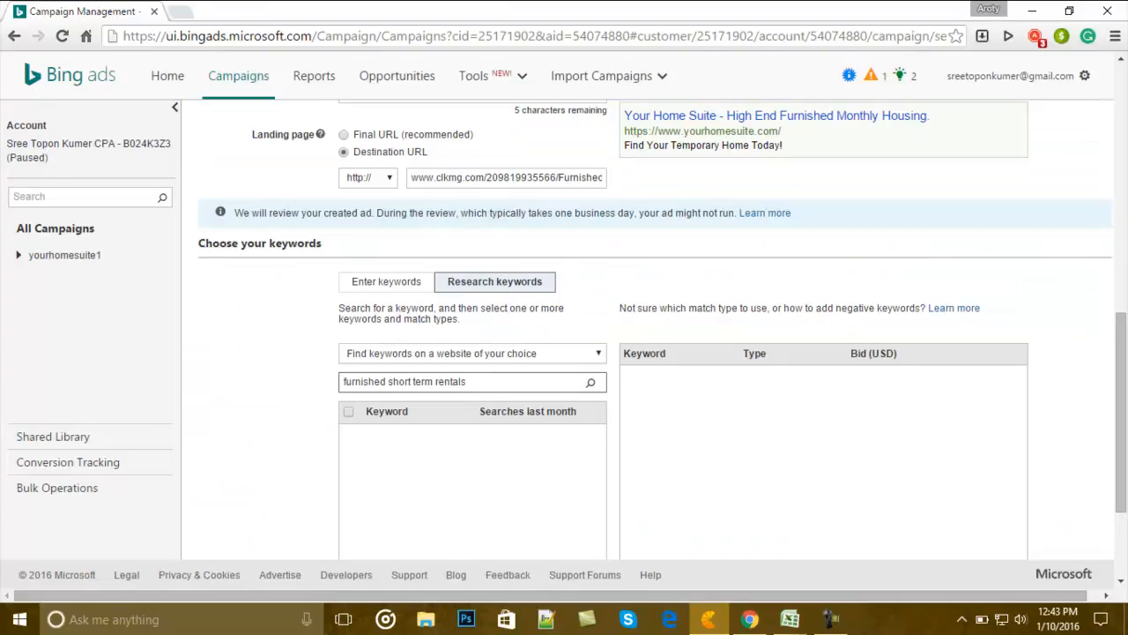
click(590, 381)
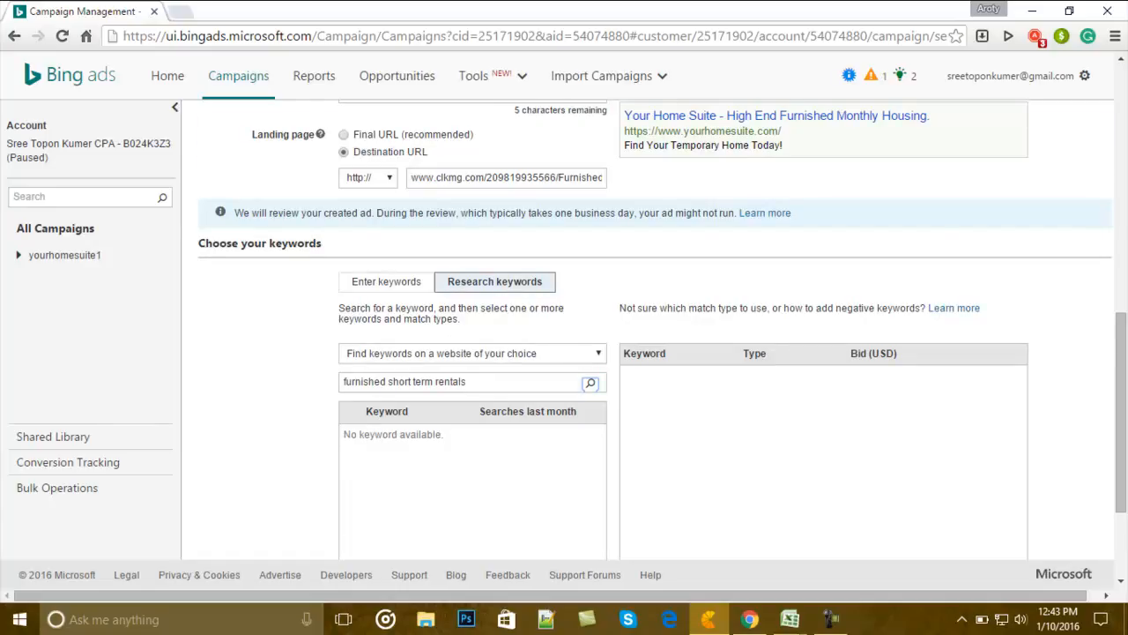
scroll(617, 352, down, 1)
click(591, 300)
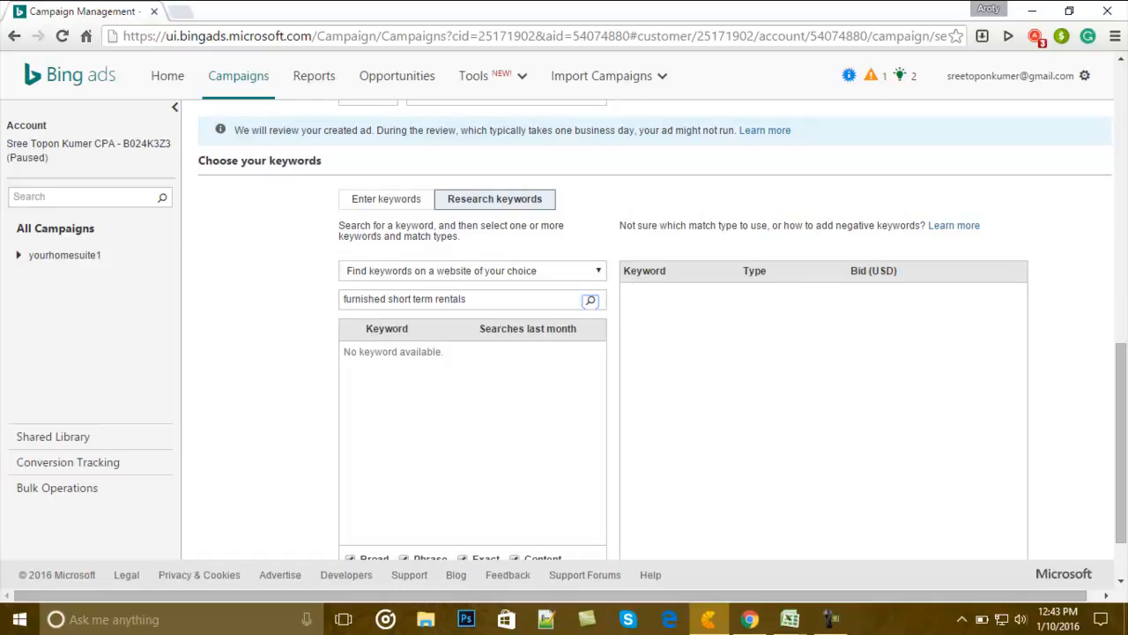
drag(470, 300, 386, 300)
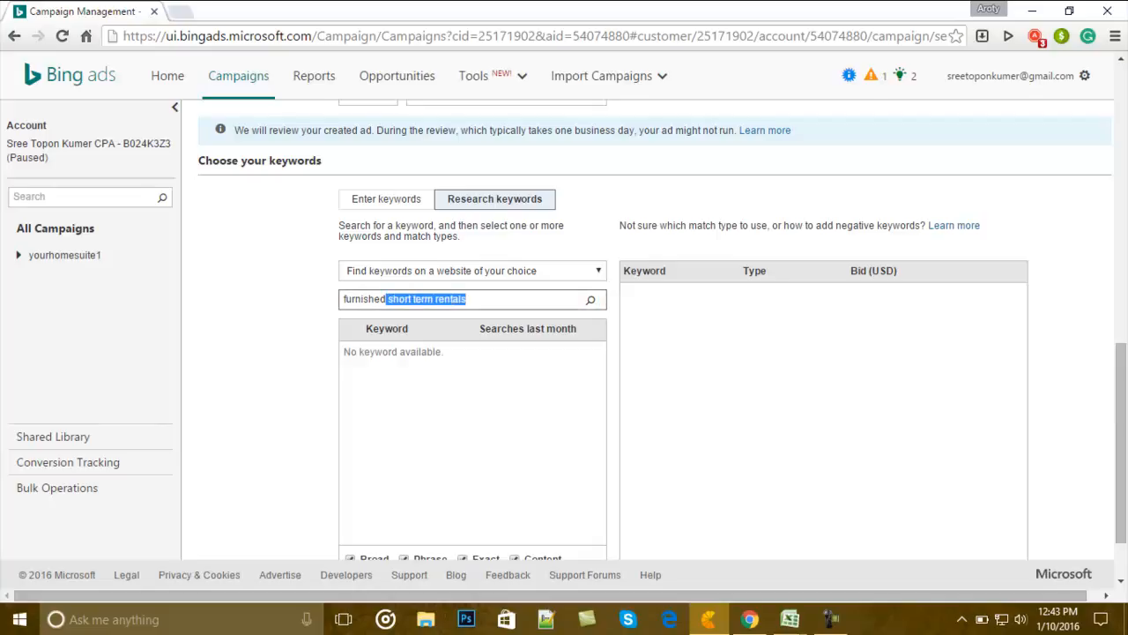
key(BackSpace)
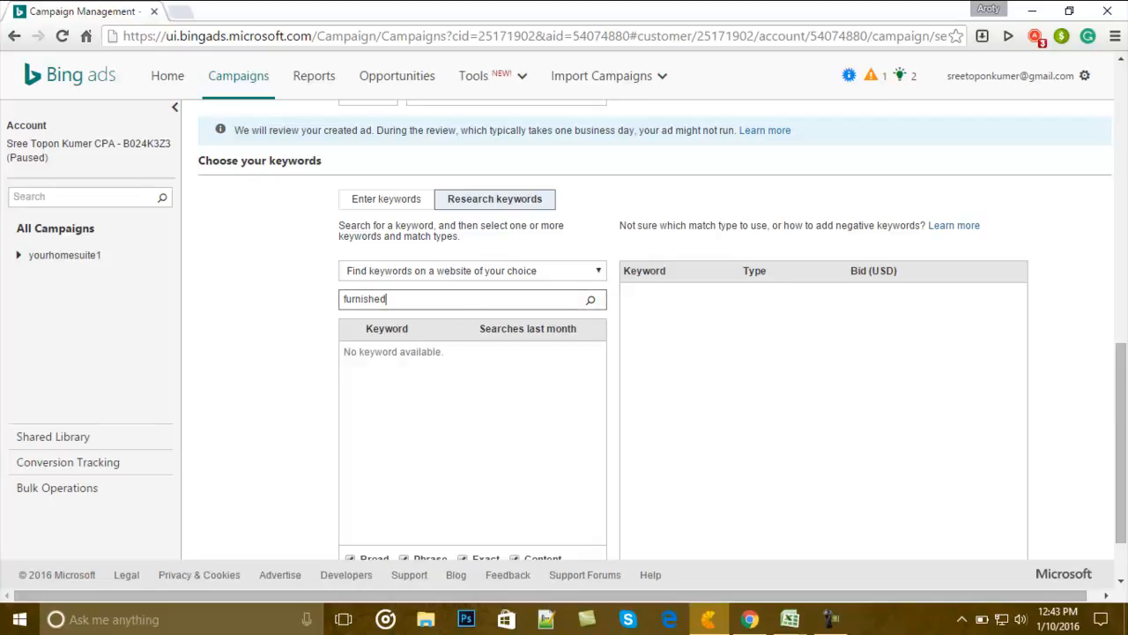
click(591, 300)
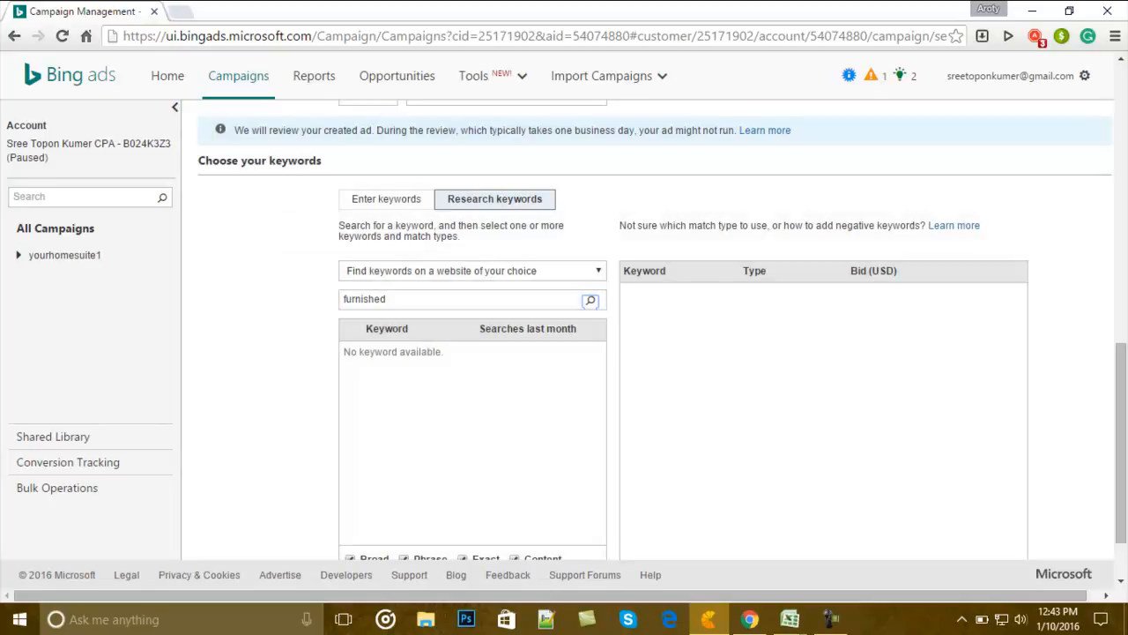
Step: Set keyword research back to the destination URL and examine the full list of suggested keywords and their search volumes
click(588, 271)
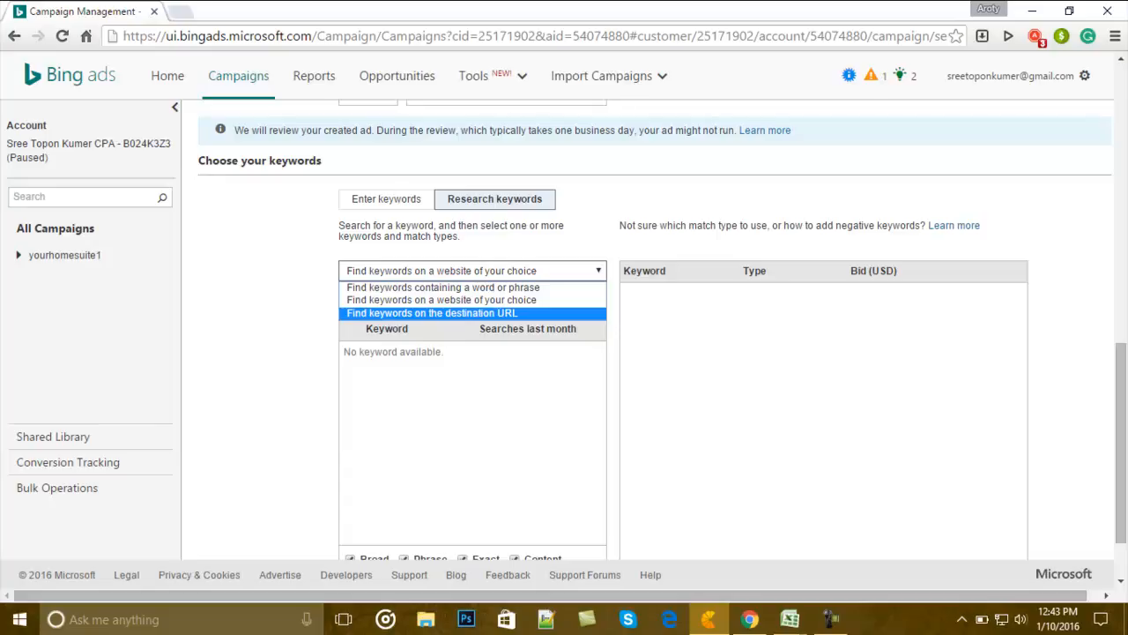
key(Return)
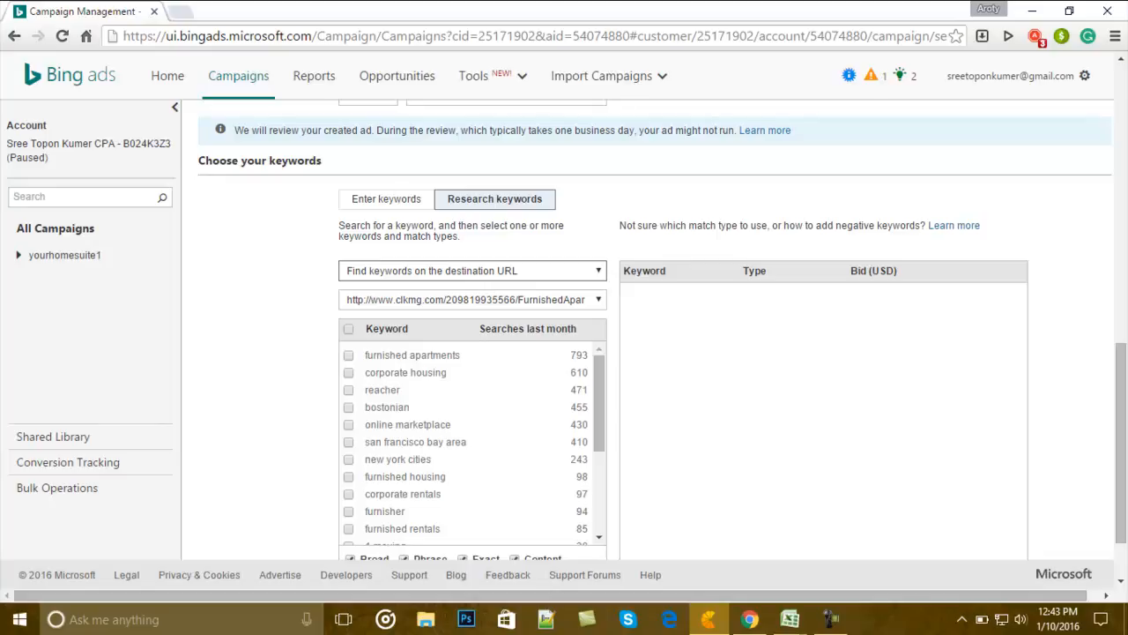
scroll(472, 441, down, 4)
scroll(472, 441, up, 5)
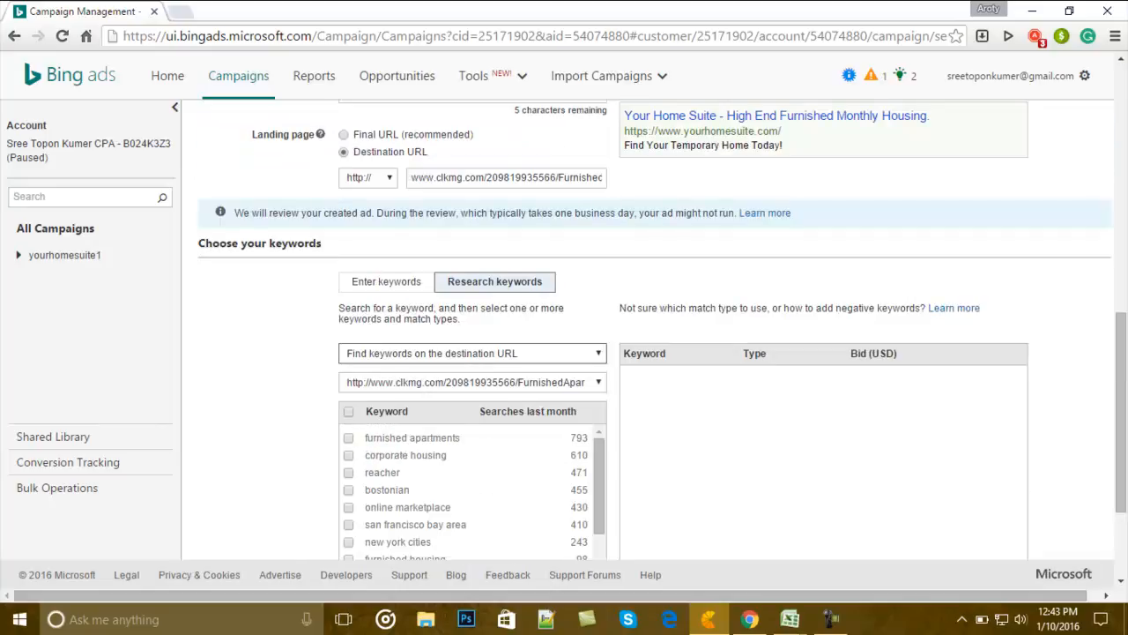
scroll(472, 441, down, 8)
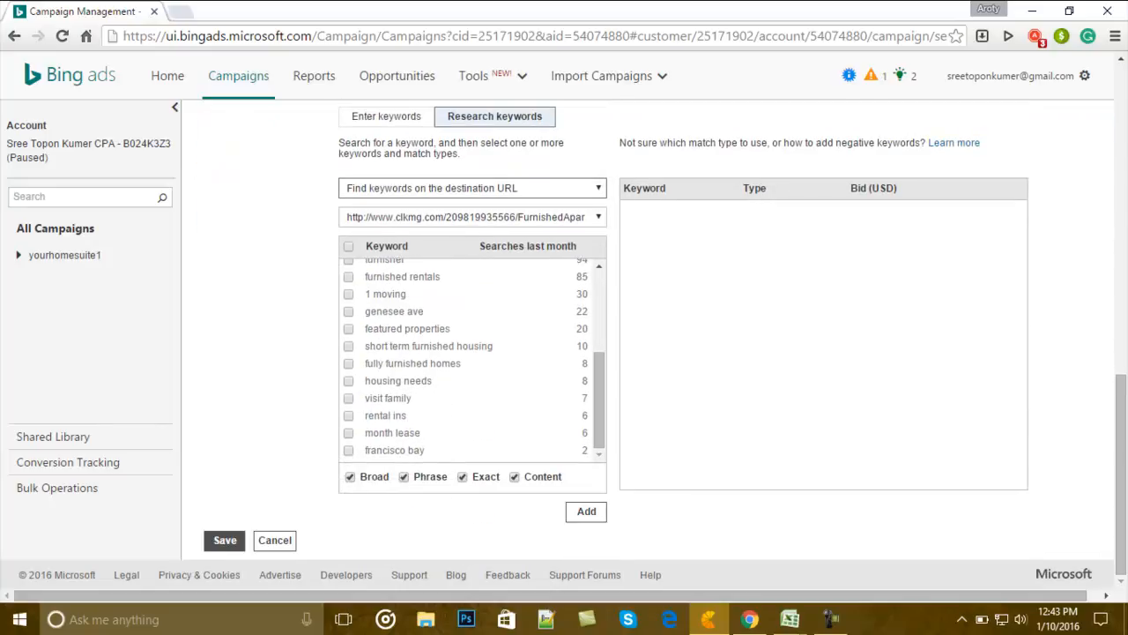
scroll(473, 362, up, 3)
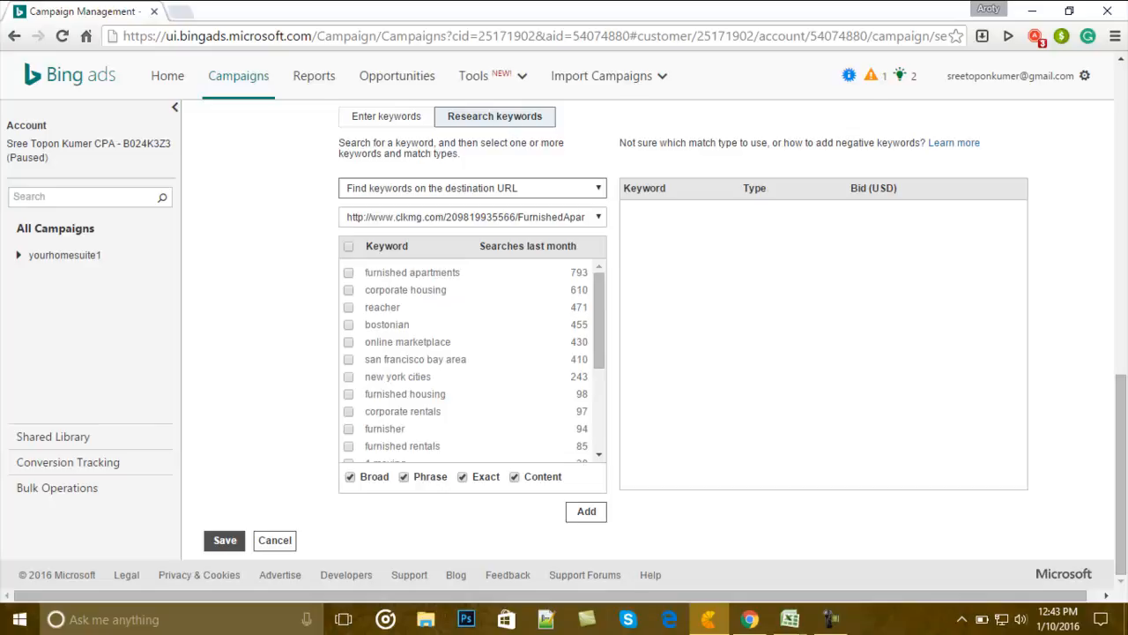
Step: Set the campaign's keyword section to manual entry and bring up the keyword list in Excel
click(386, 116)
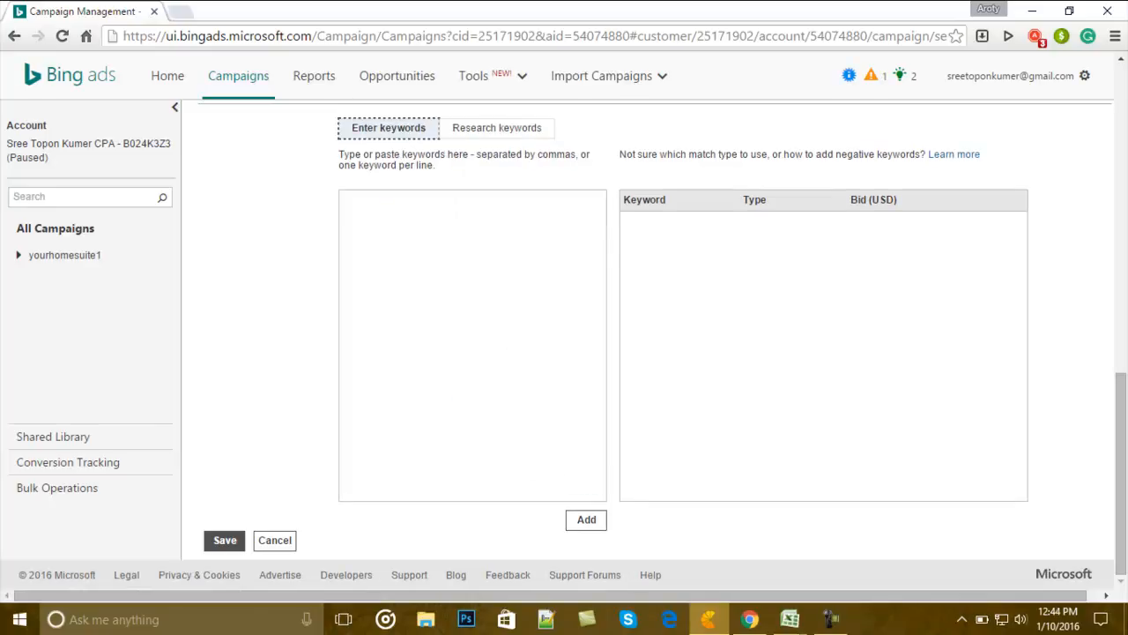
mouse_move(789, 619)
click(705, 546)
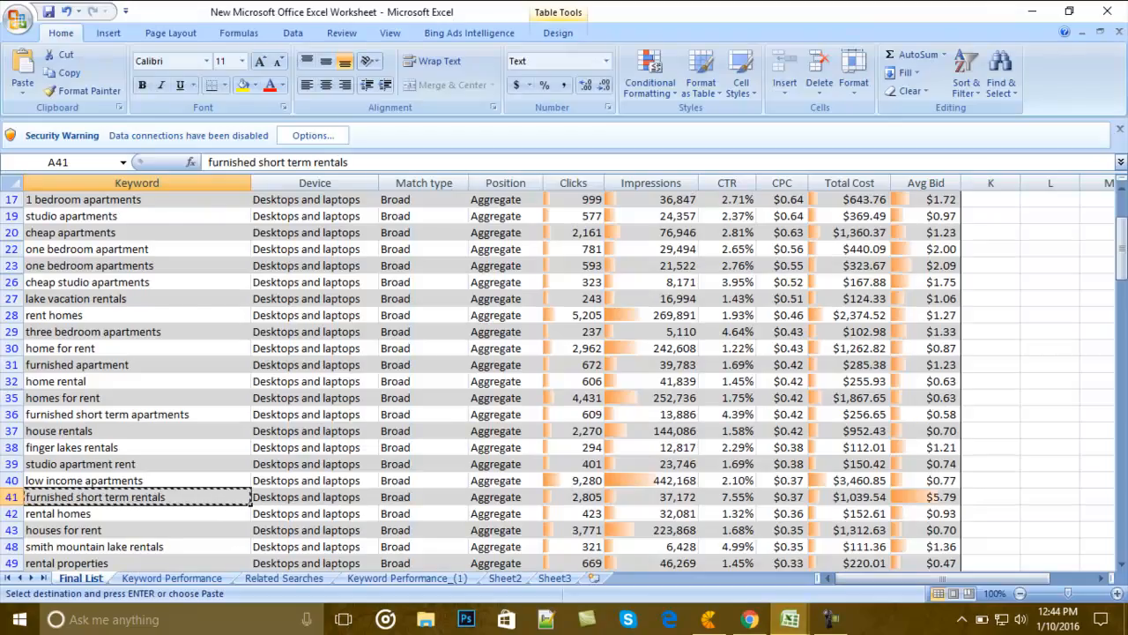
Step: Select the exact-match keywords from "short term rentals" to "3 bedroom house for rent" and overwrite them with the copied "furnished short term rentals"
drag(132, 200, 132, 547)
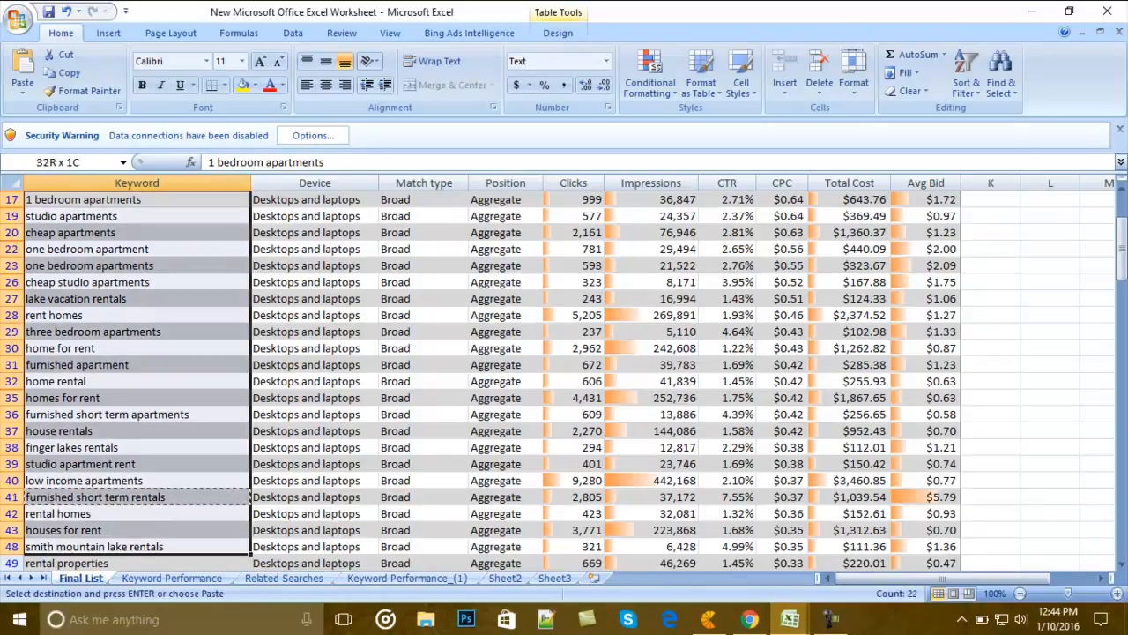
scroll(482, 381, down, 3)
scroll(557, 381, down, 10)
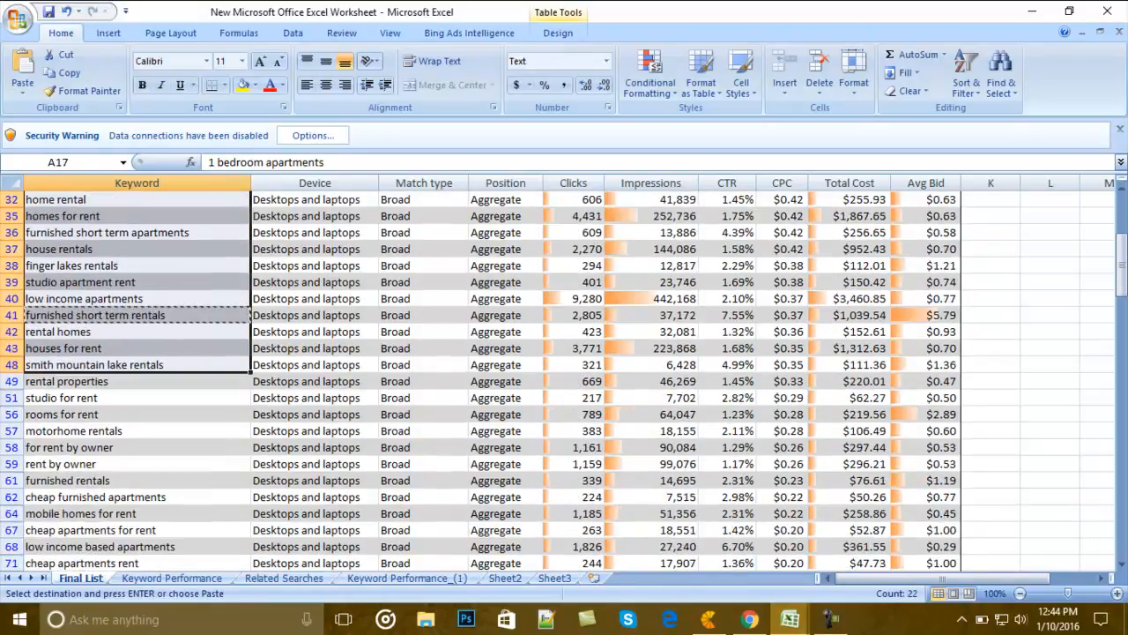
scroll(564, 381, down, 1)
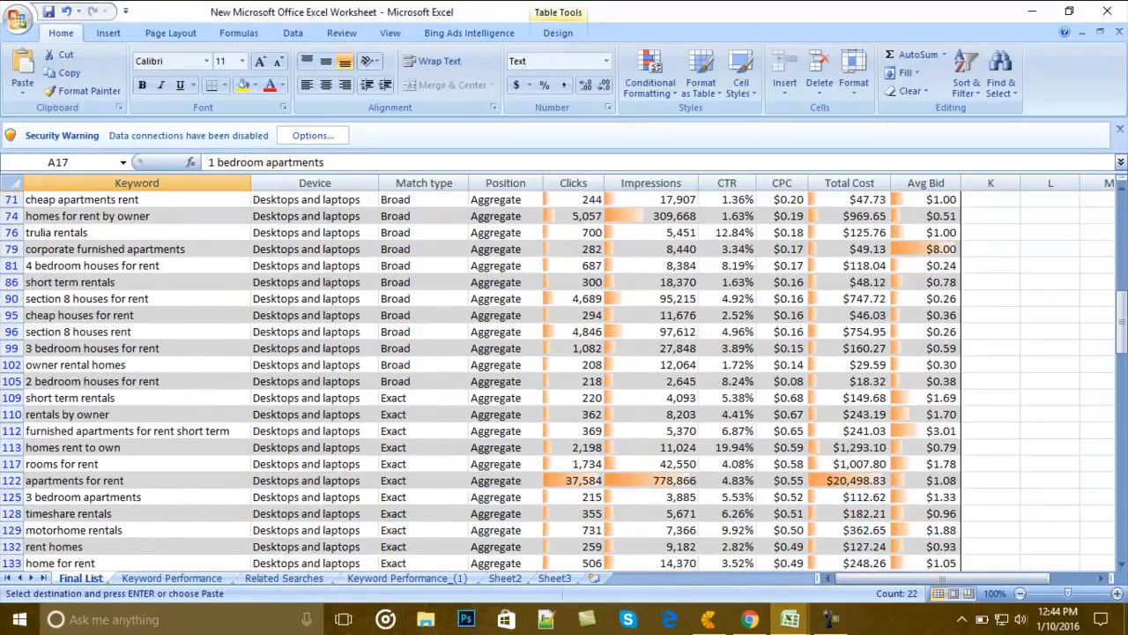
drag(71, 398, 250, 268)
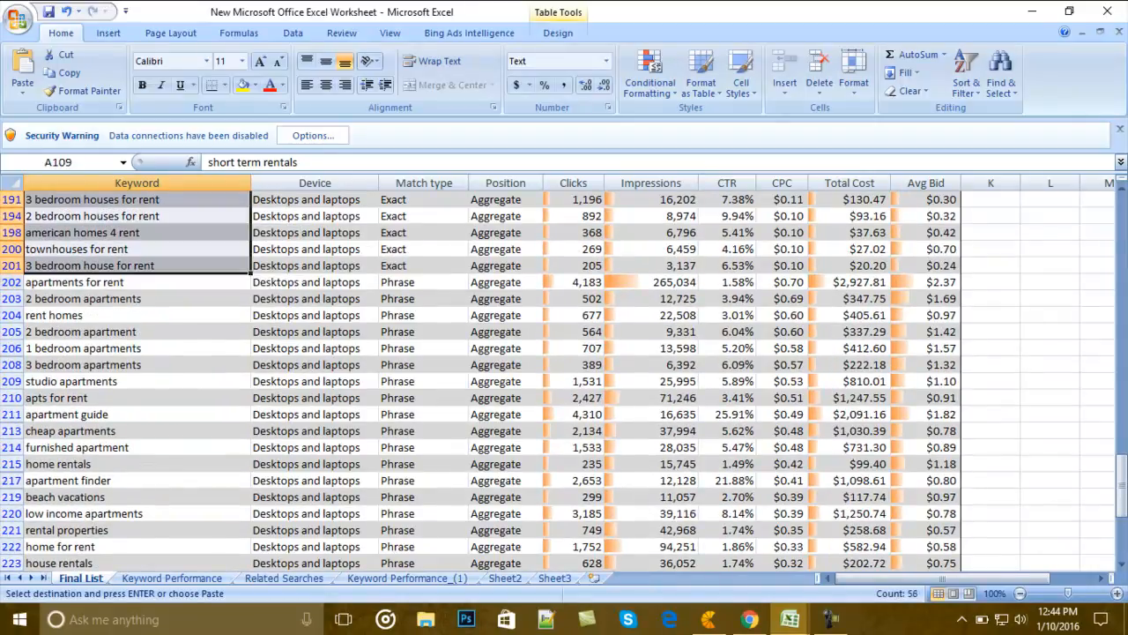
text(furnished short term rentals)
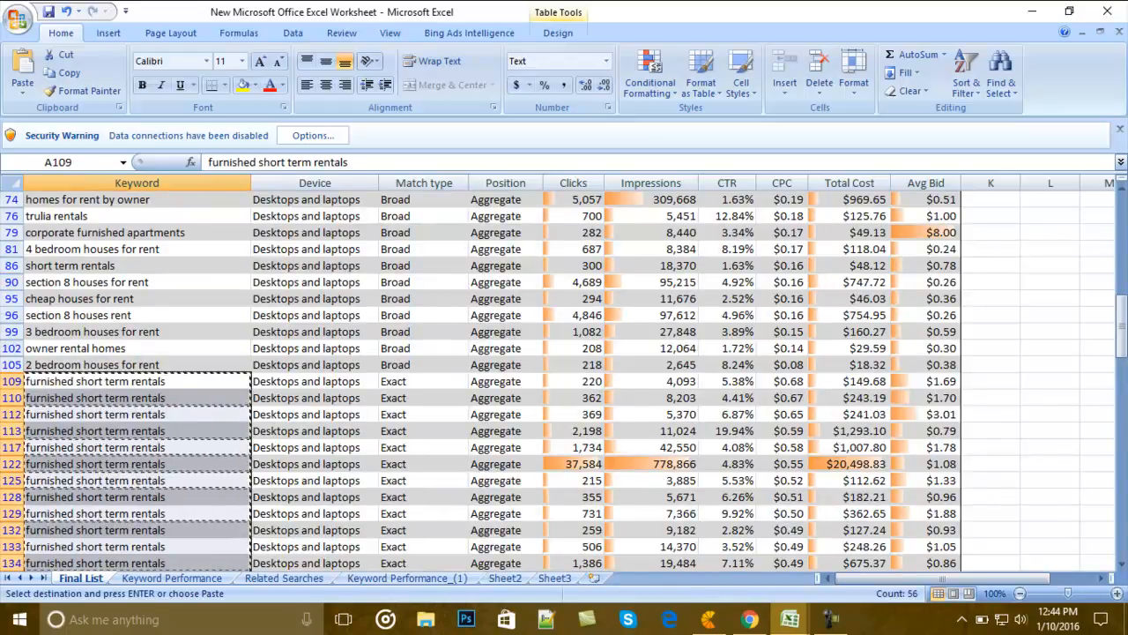
Step: Paste the repeated "furnished short term rentals" entries into the Bing Ads keyword box, and clear the box
click(709, 619)
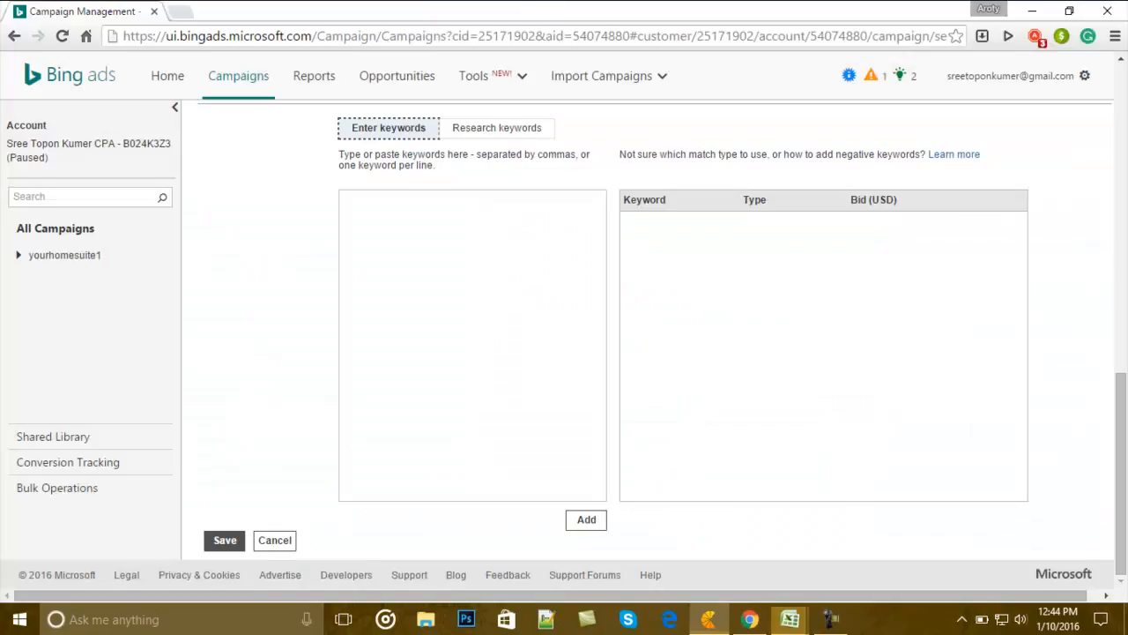
click(473, 345)
key(ctrl+v)
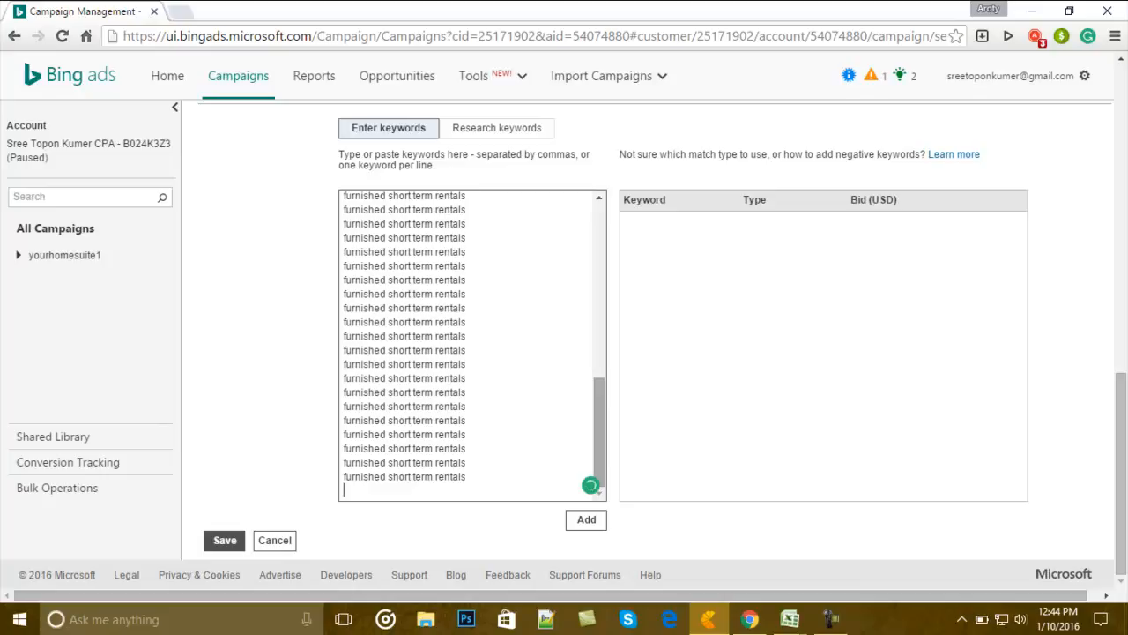
text(furnished short term rentals)
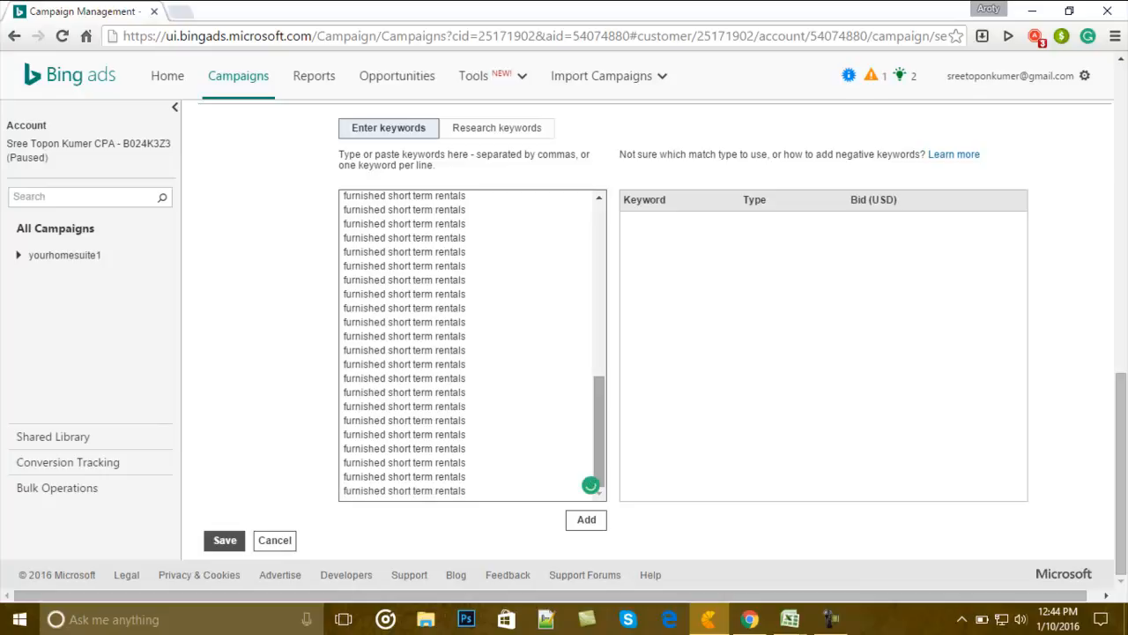
scroll(472, 343, up, 15)
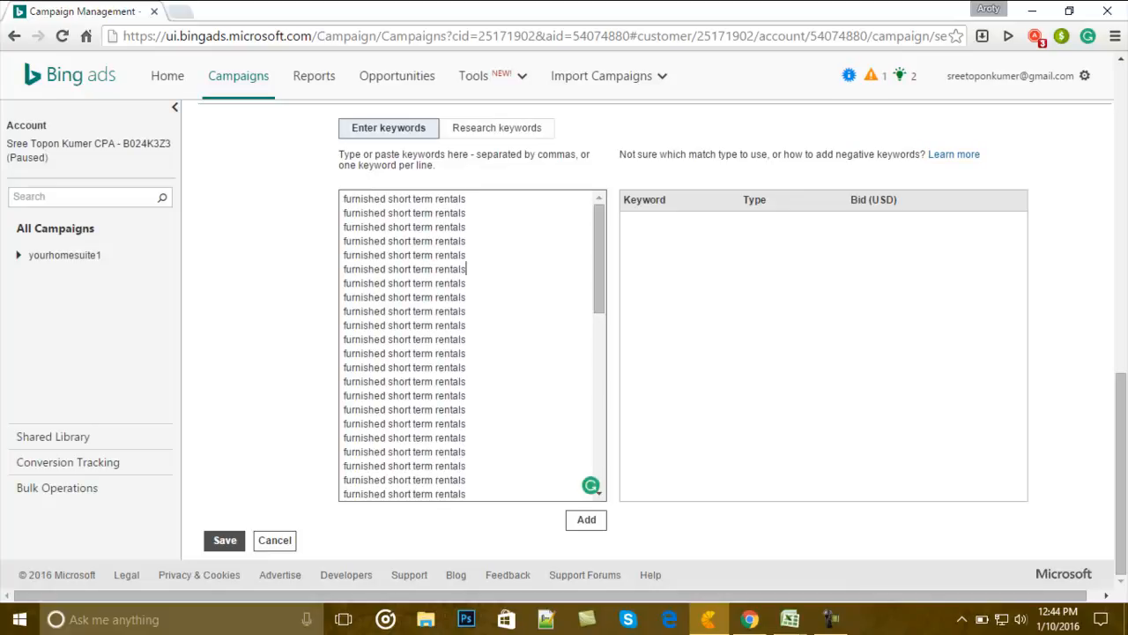
key(ctrl+a)
key(Delete)
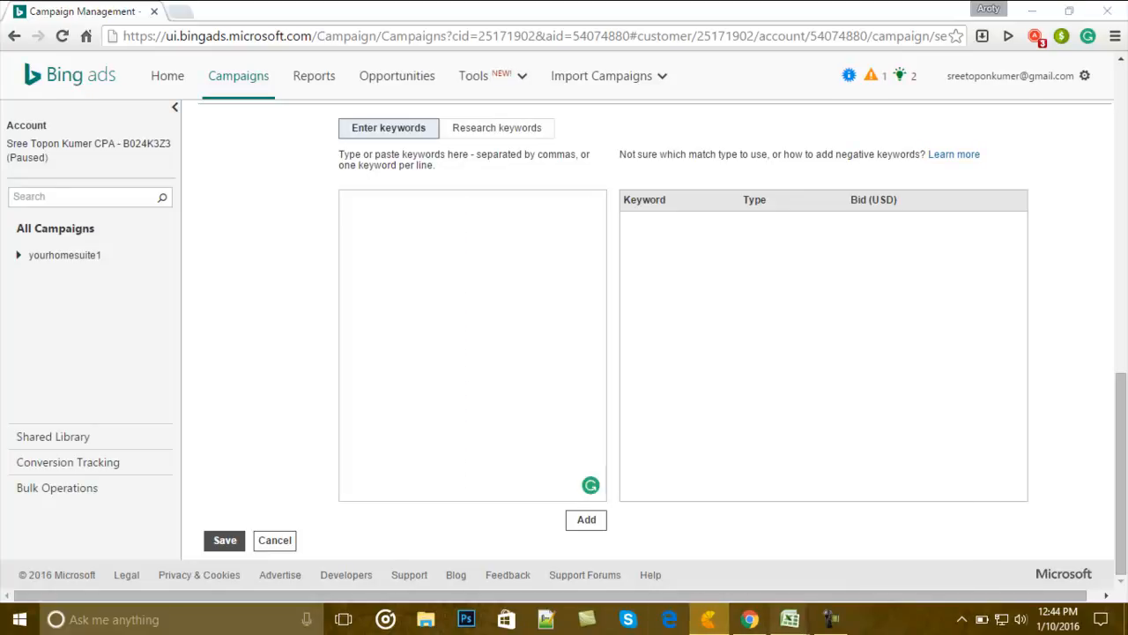
Step: Return to Excel and undo the overwrite of the exact-match keywords
click(790, 619)
scroll(564, 379, down, 1)
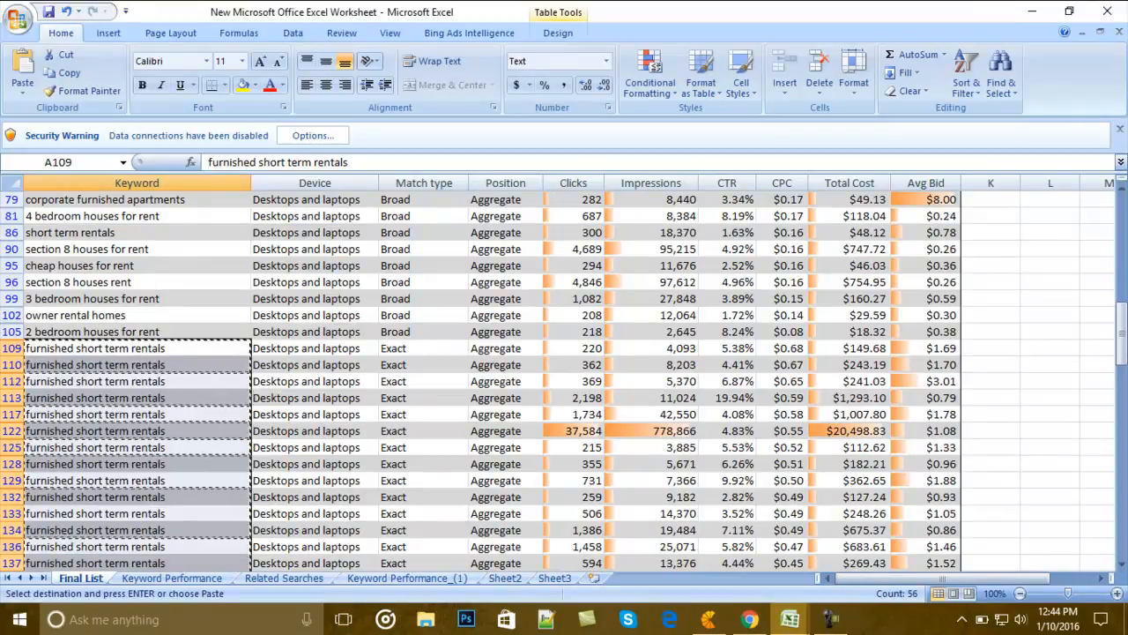
key(ctrl+v)
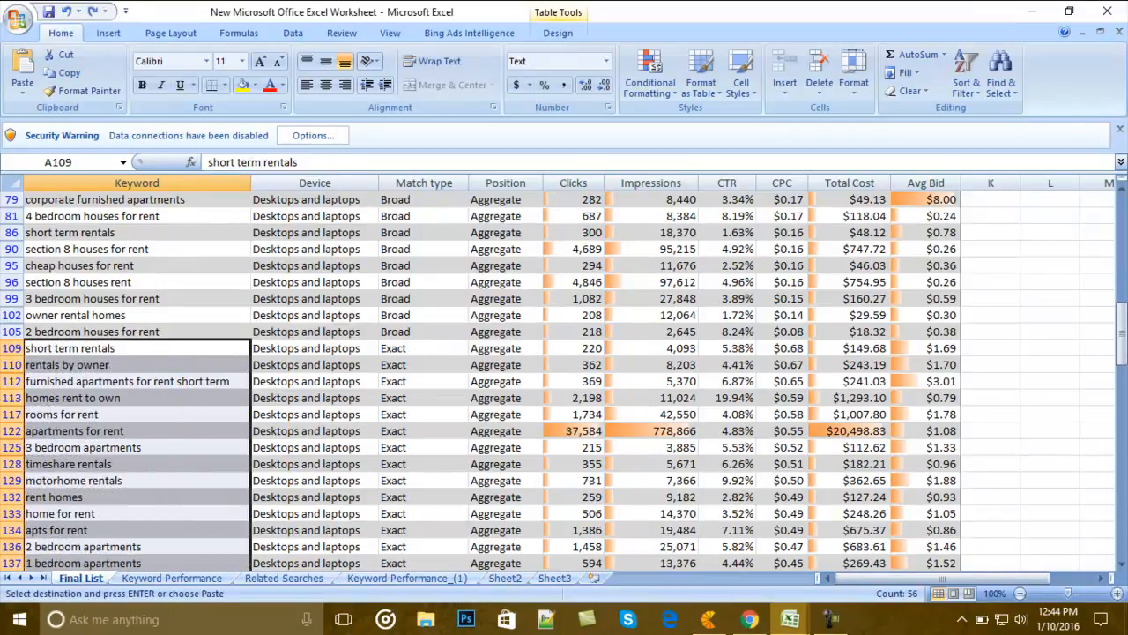
Step: Copy the exact-match keywords from "short term rentals" to "3 bedroom house for rent" and paste them into the Bing Ads keyword box without a trailing blank line
drag(137, 348, 137, 203)
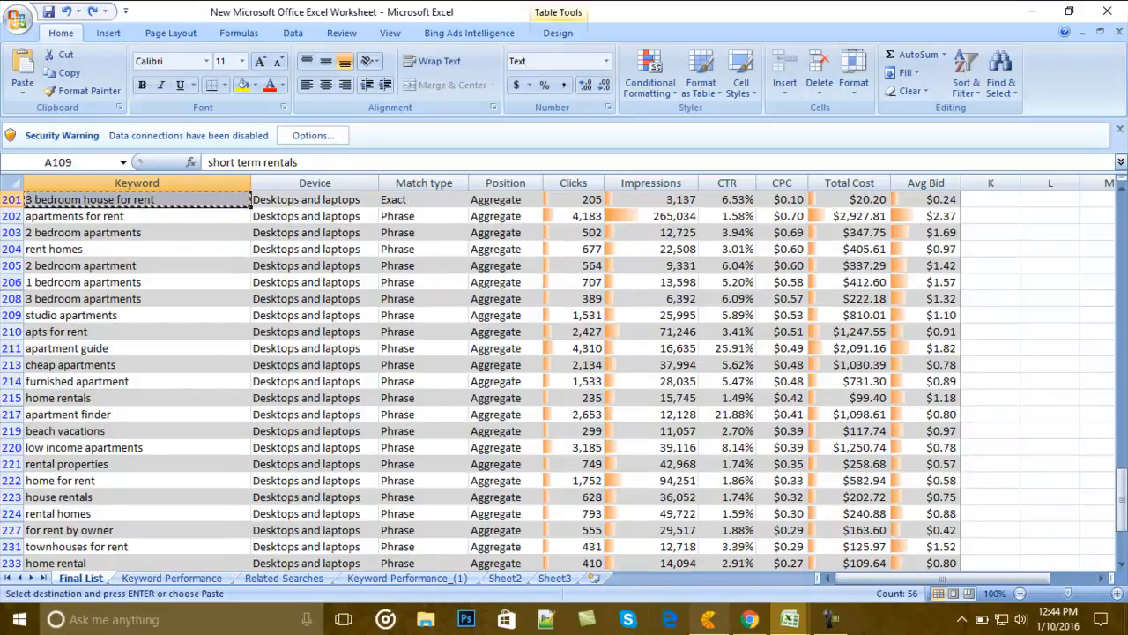
click(708, 620)
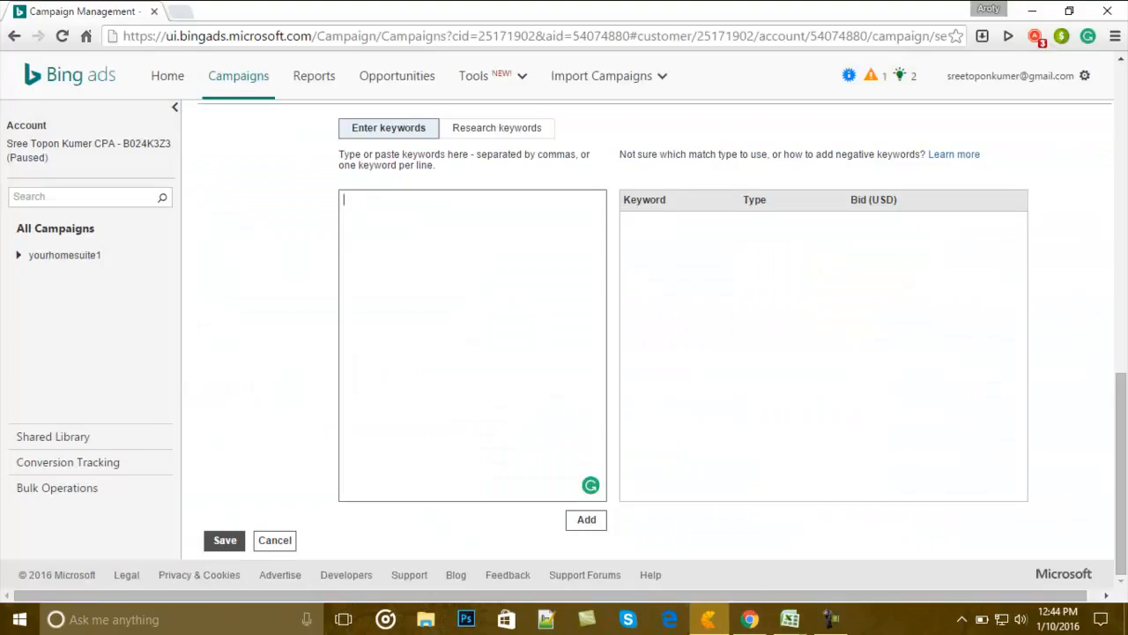
key(ctrl+v)
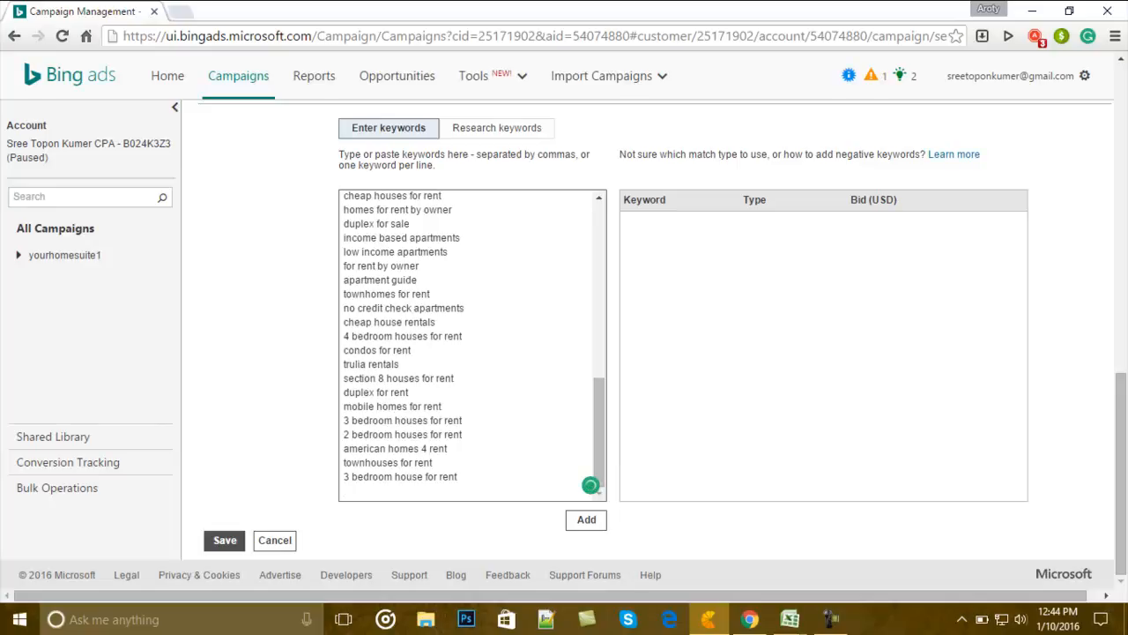
key(BackSpace)
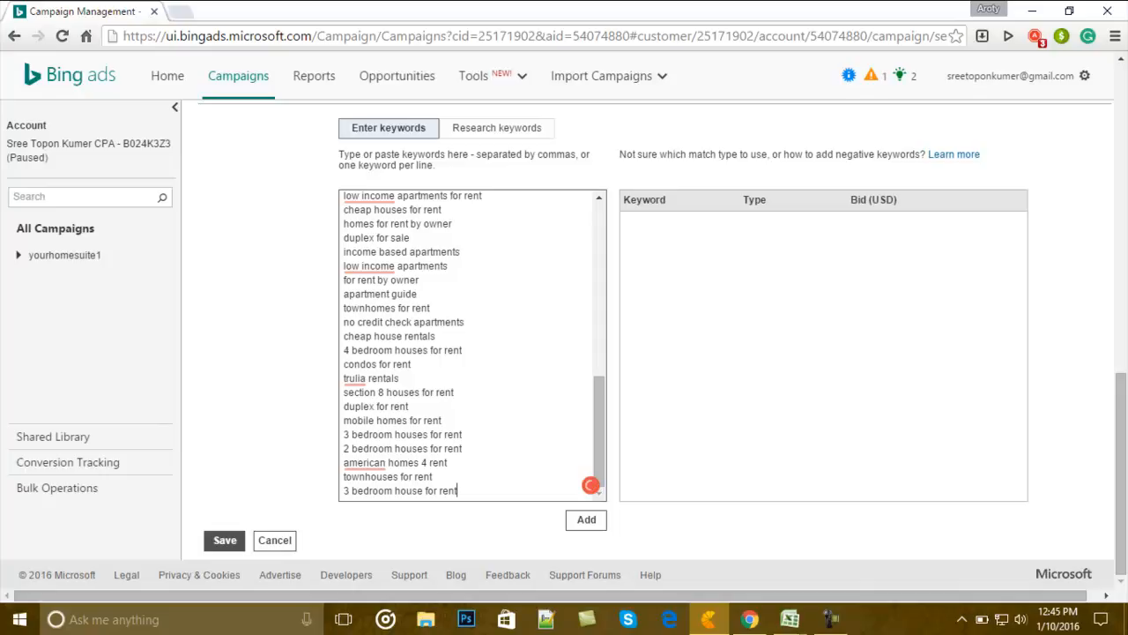
Step: Look over the pasted keywords and add them all to the campaign's keyword list
scroll(471, 344, up, 2)
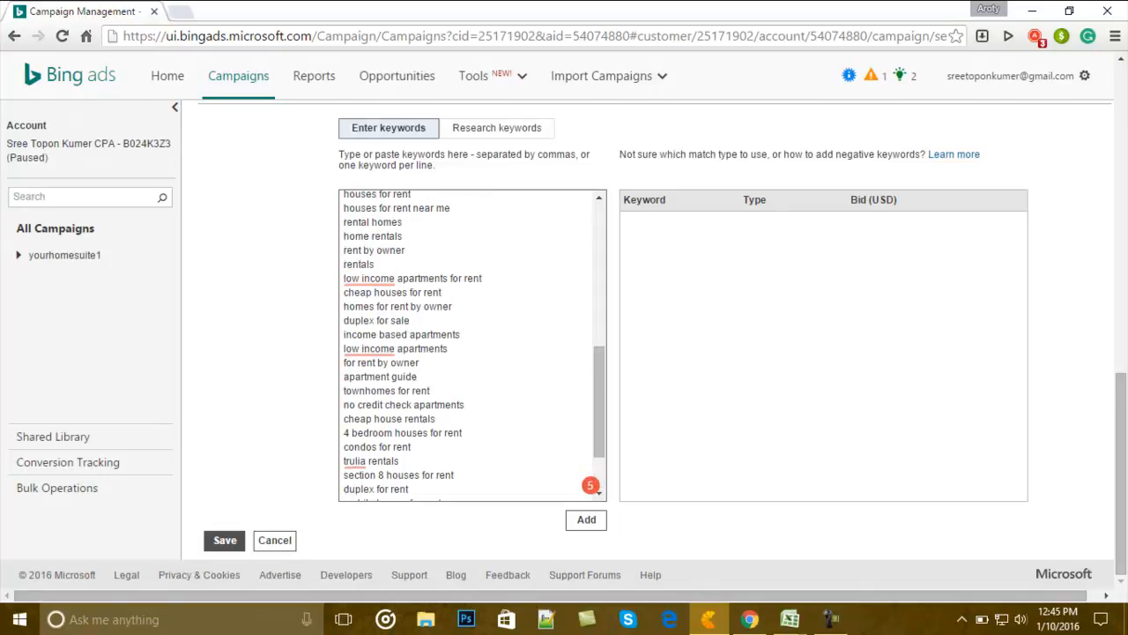
scroll(471, 344, up, 10)
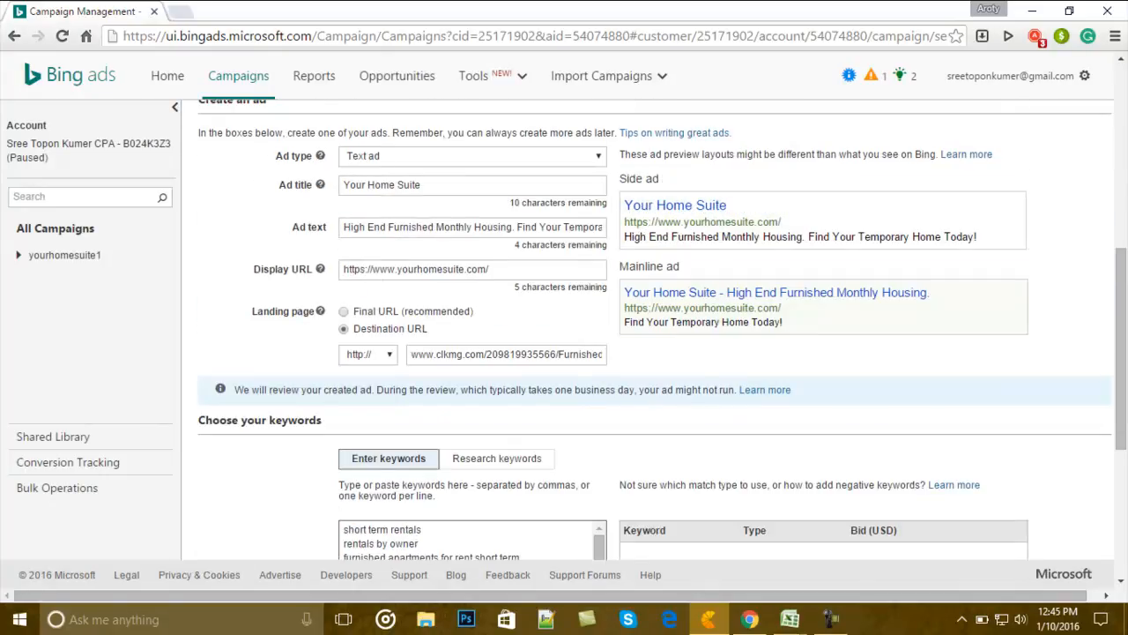
scroll(473, 458, down, 15)
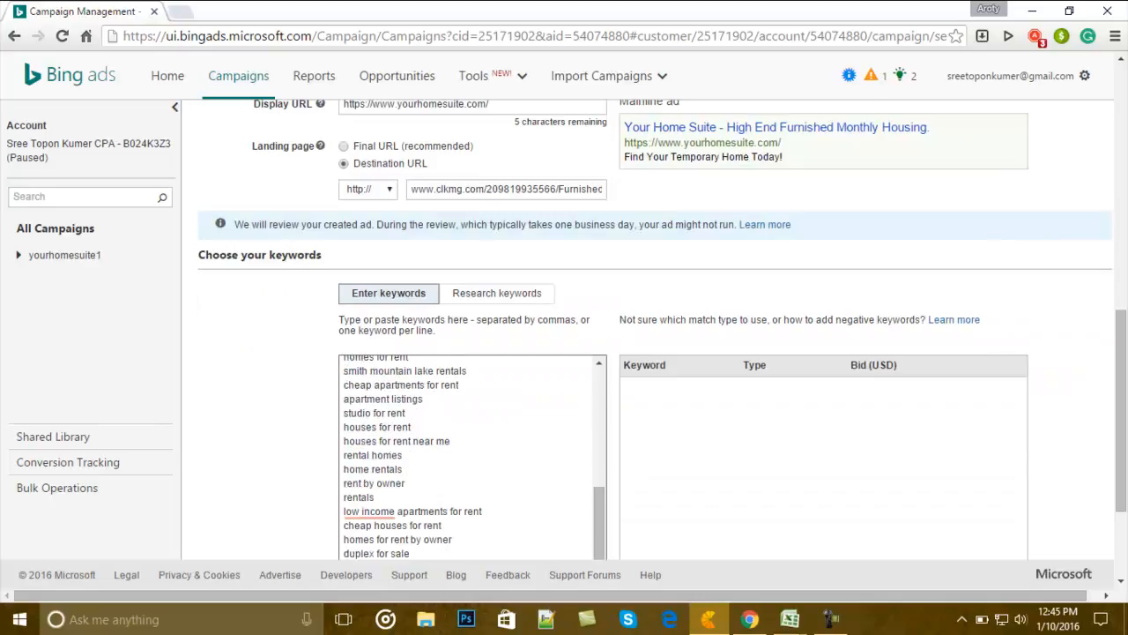
scroll(473, 459, up, 3)
scroll(655, 353, down, 2)
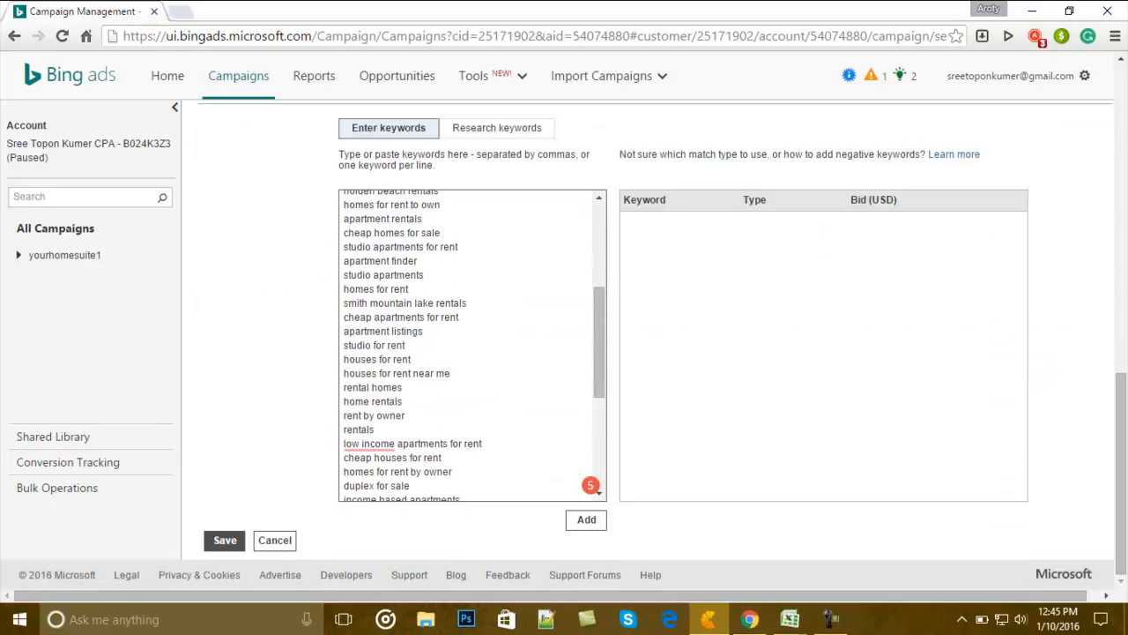
scroll(655, 352, up, 4)
scroll(472, 397, down, 10)
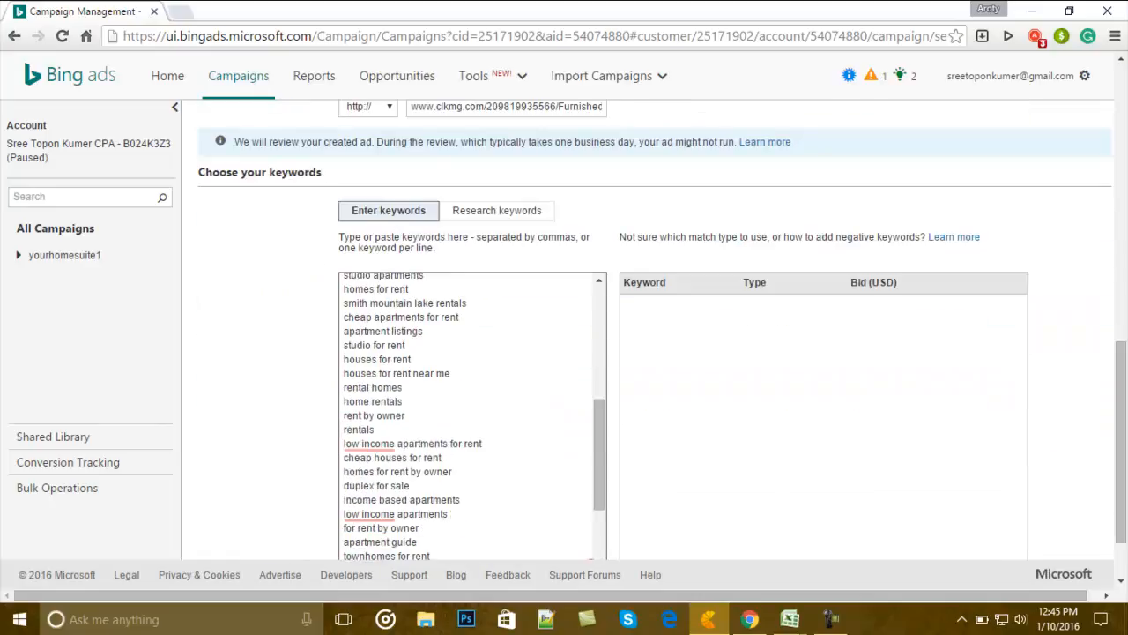
click(586, 519)
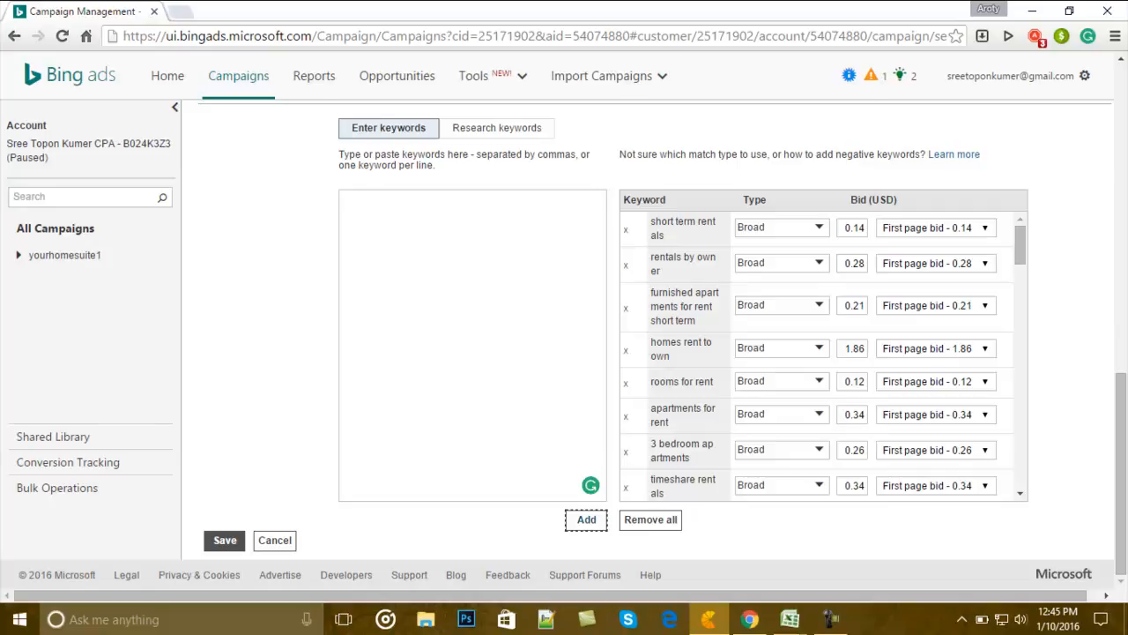
Step: Remove the costly keywords "houses for rent near me", "homes for rent to own", "cheap homes for sale" and "studio apartments for rent" from the keyword list
scroll(824, 357, down, 3)
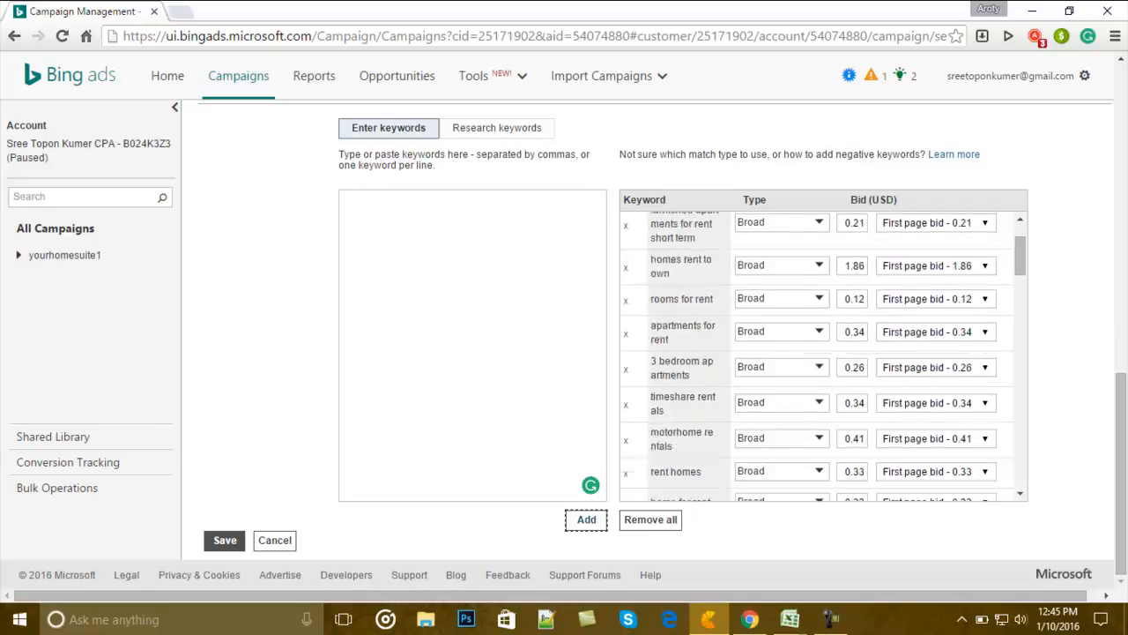
scroll(823, 357, down, 3)
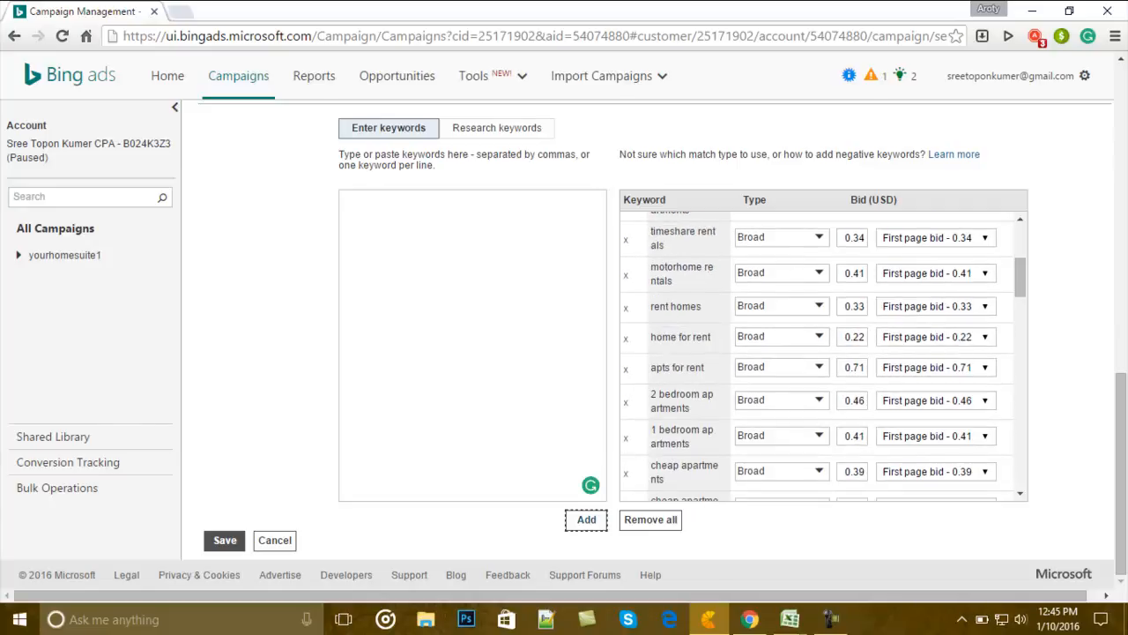
scroll(823, 357, down, 3)
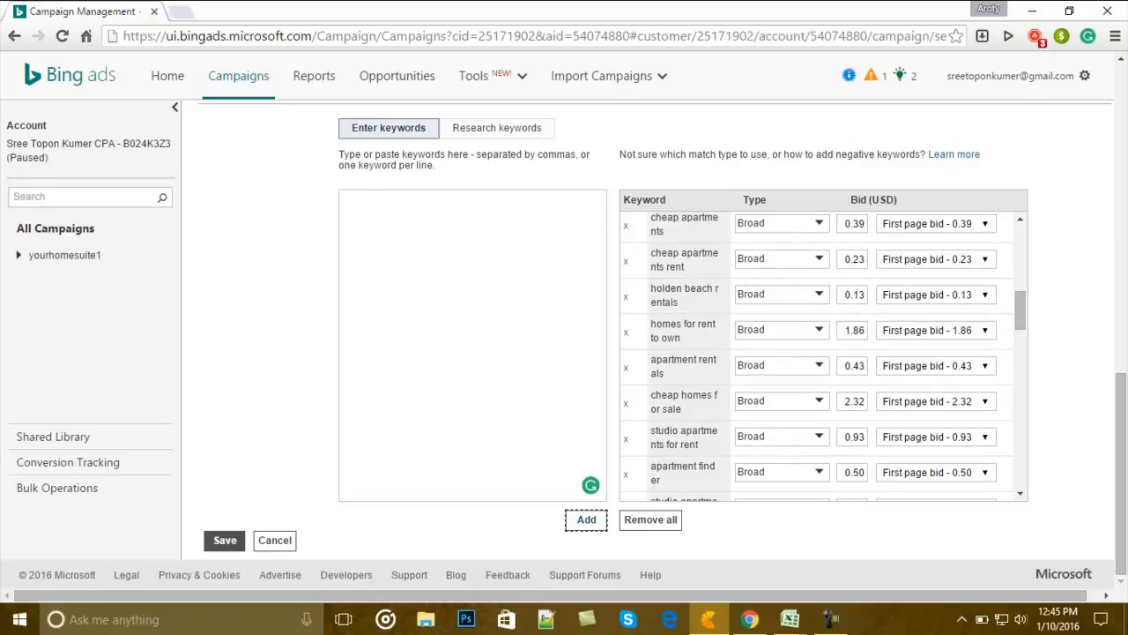
scroll(823, 357, down, 7)
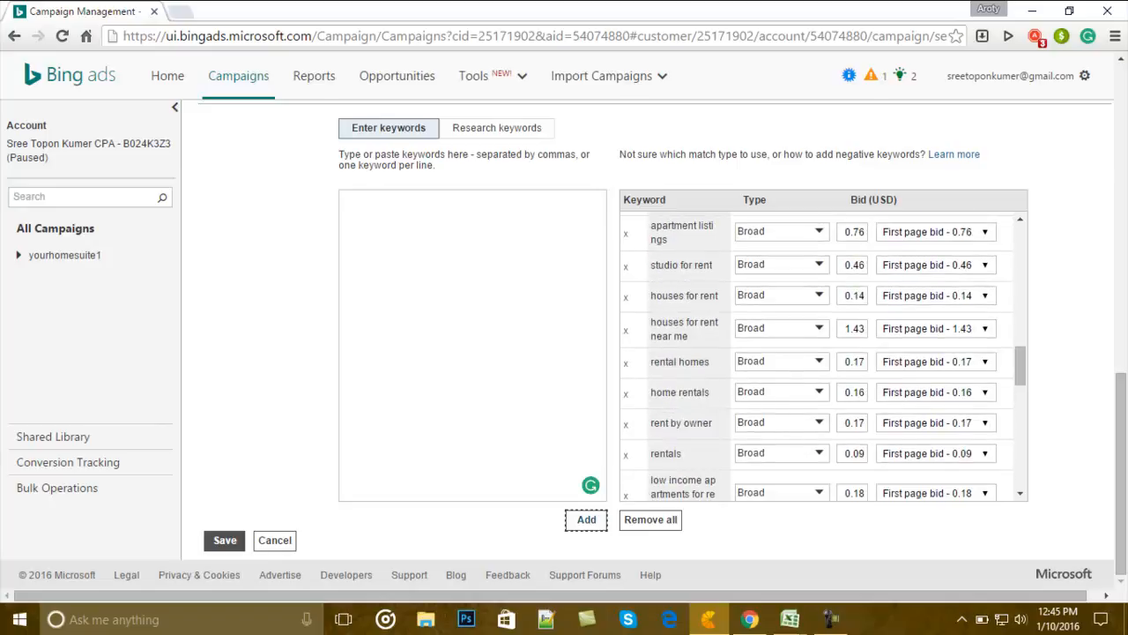
click(625, 331)
scroll(626, 331, up, 1)
scroll(823, 352, up, 1)
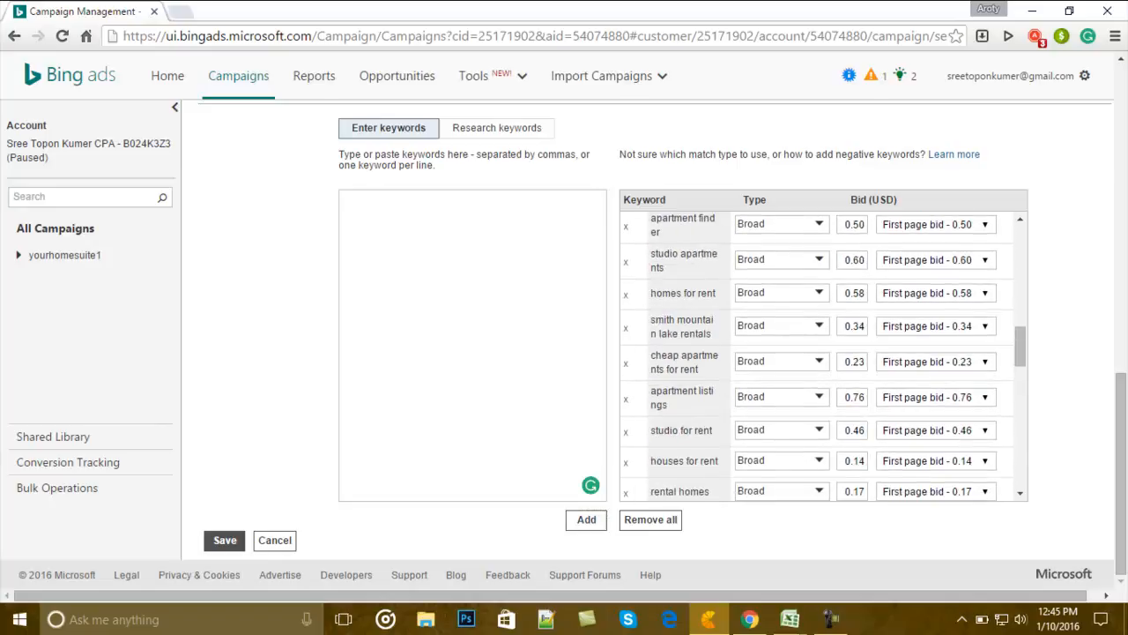
scroll(823, 353, up, 2)
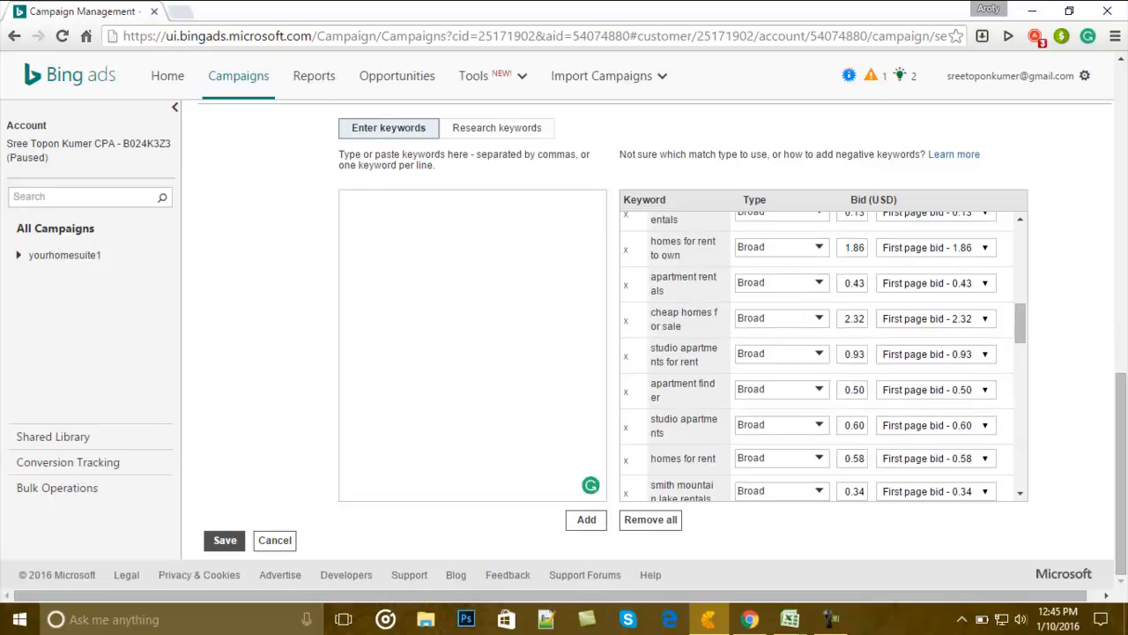
click(625, 249)
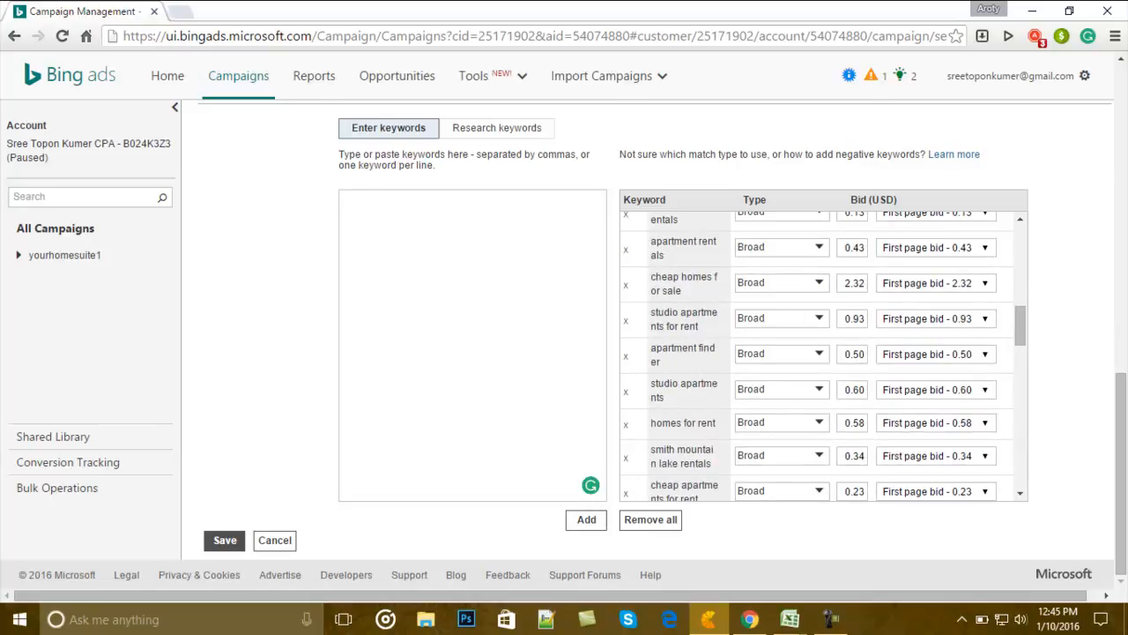
click(626, 285)
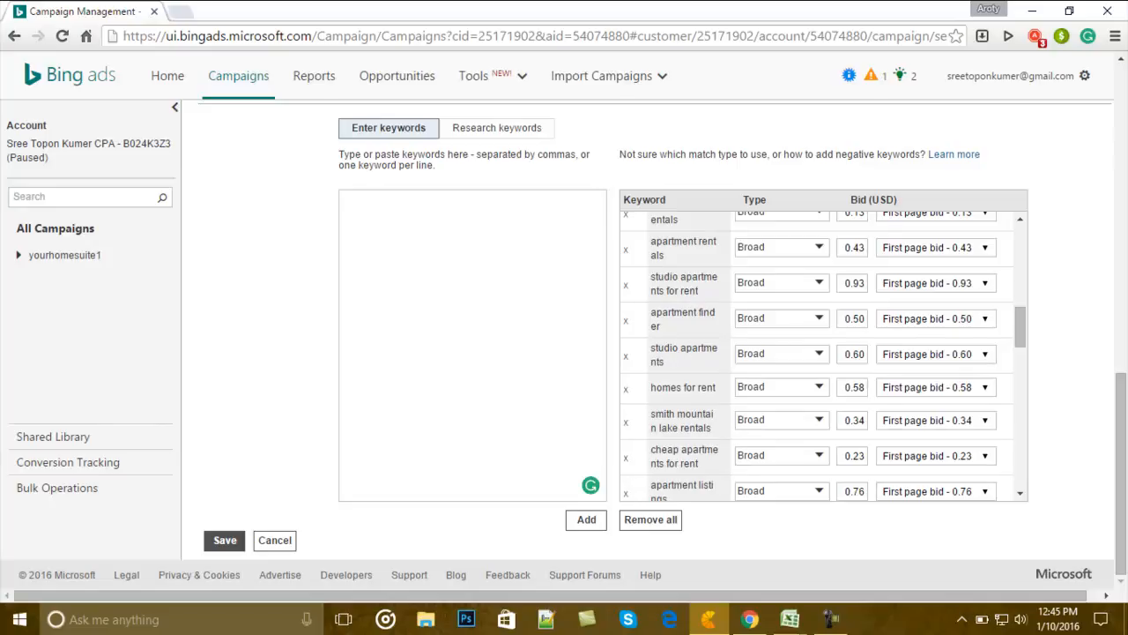
click(626, 285)
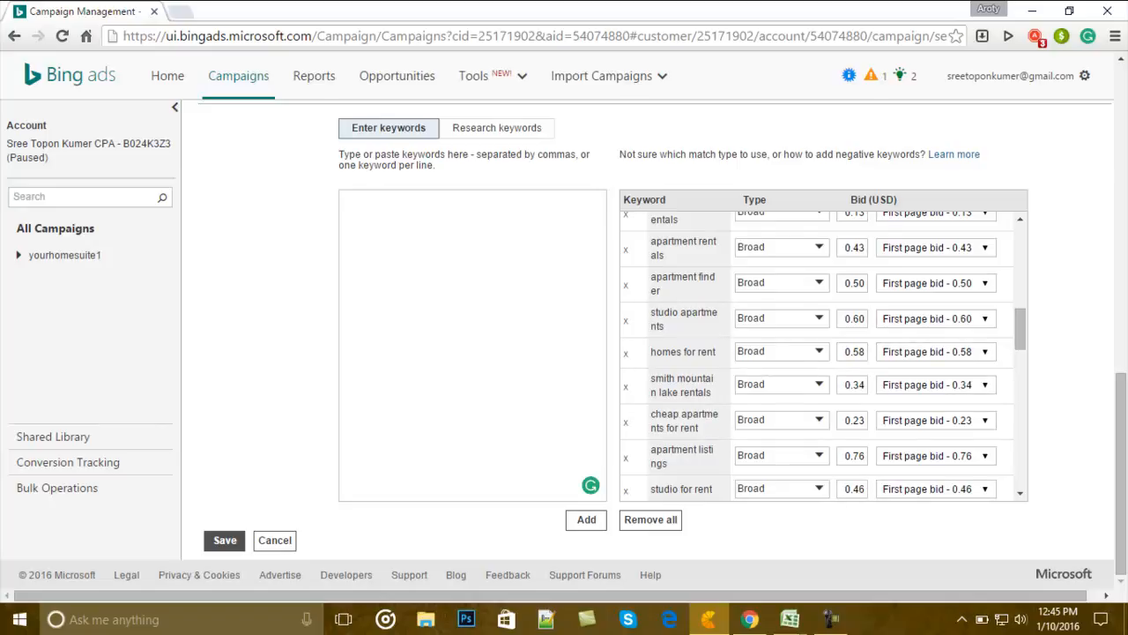
Step: Go through the keyword bids and remove the costly keyword "homes rent to own" from the keyword list
scroll(823, 357, down, 5)
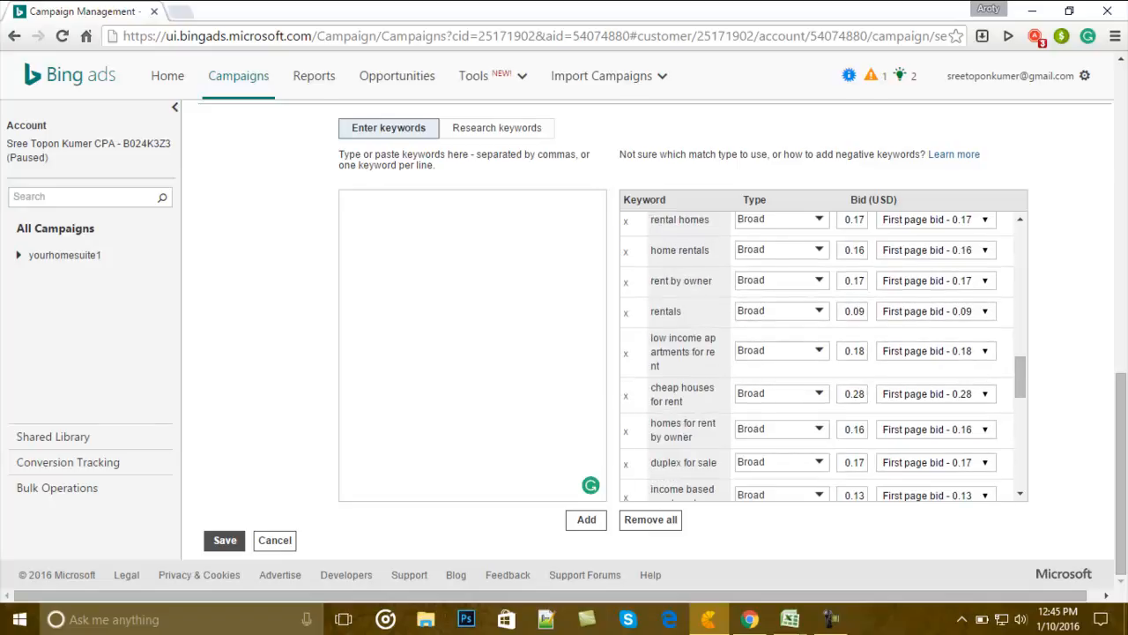
scroll(823, 357, down, 2)
scroll(823, 353, down, 1)
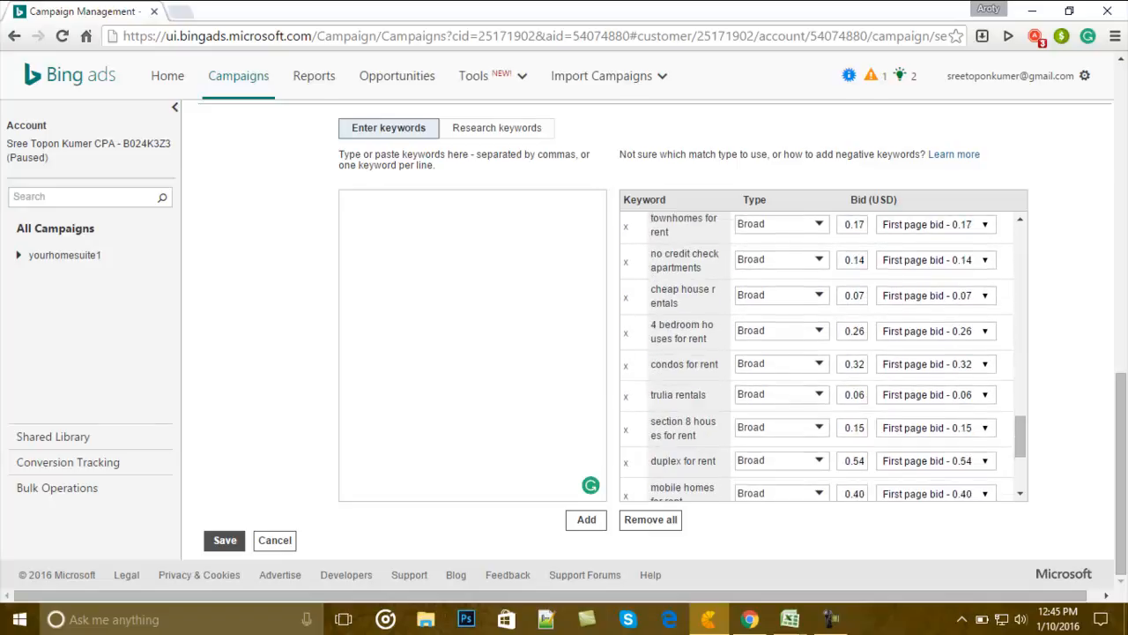
scroll(823, 353, down, 3)
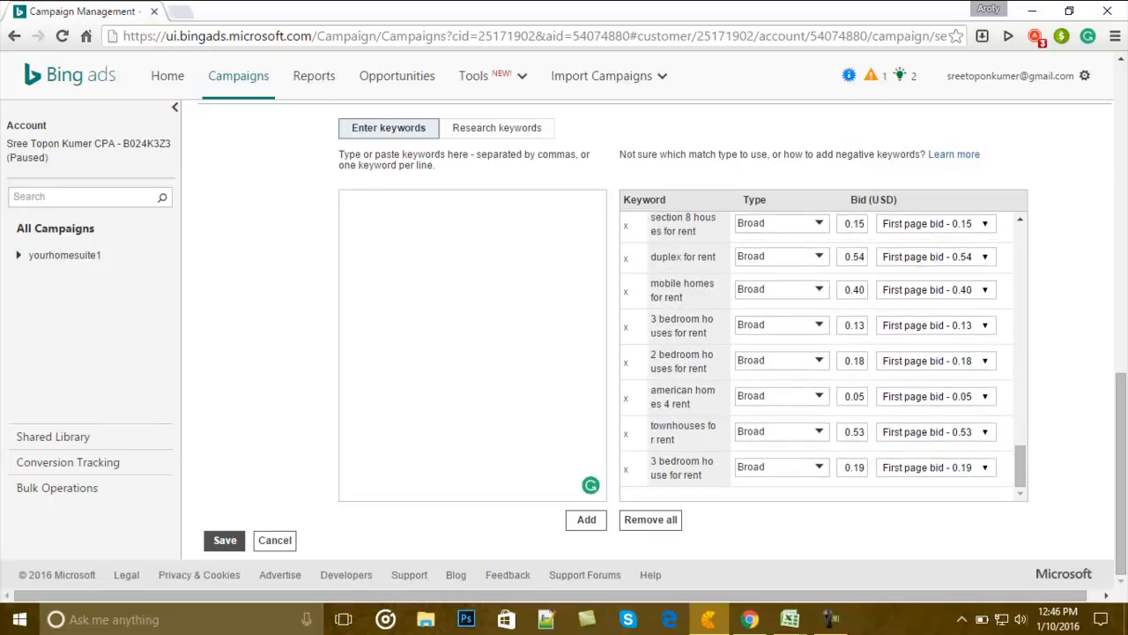
scroll(823, 353, up, 15)
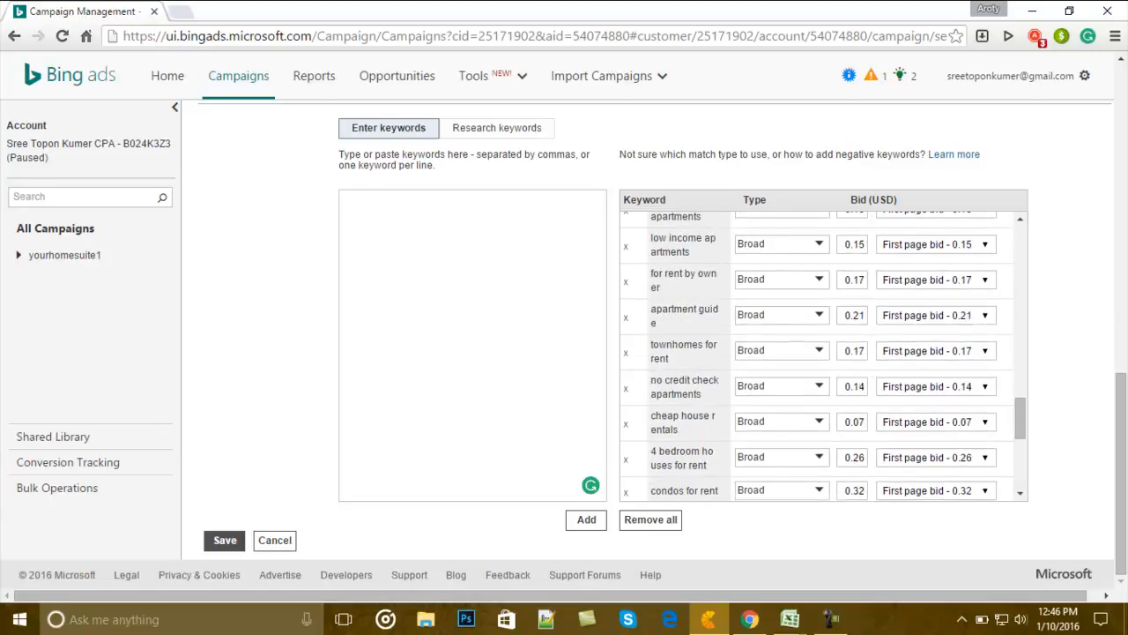
scroll(823, 353, up, 8)
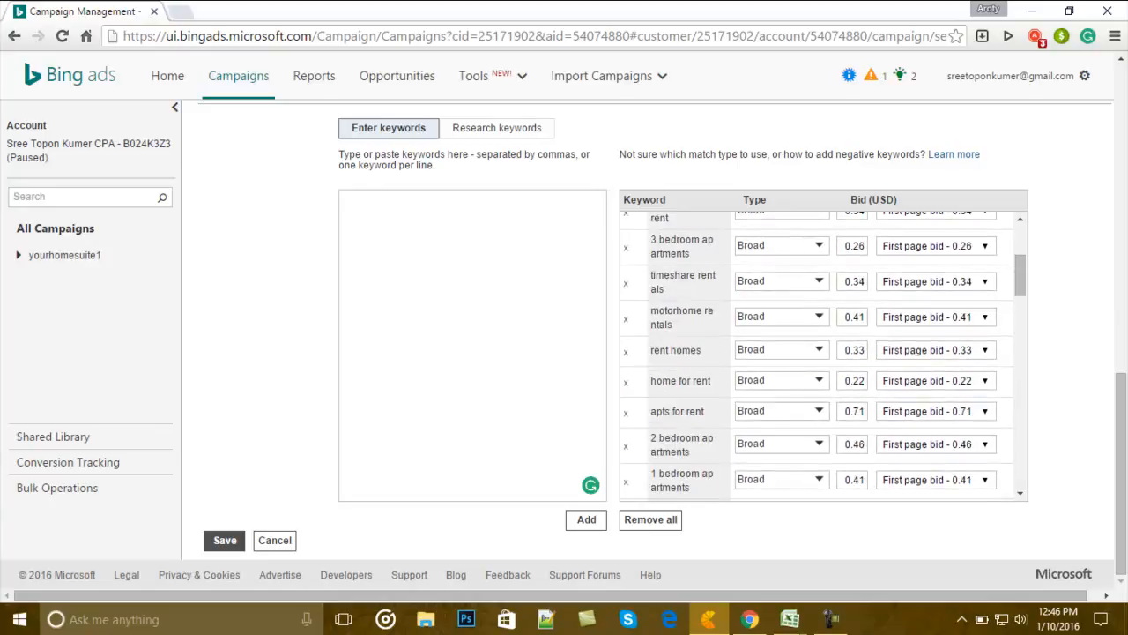
scroll(823, 352, down, 2)
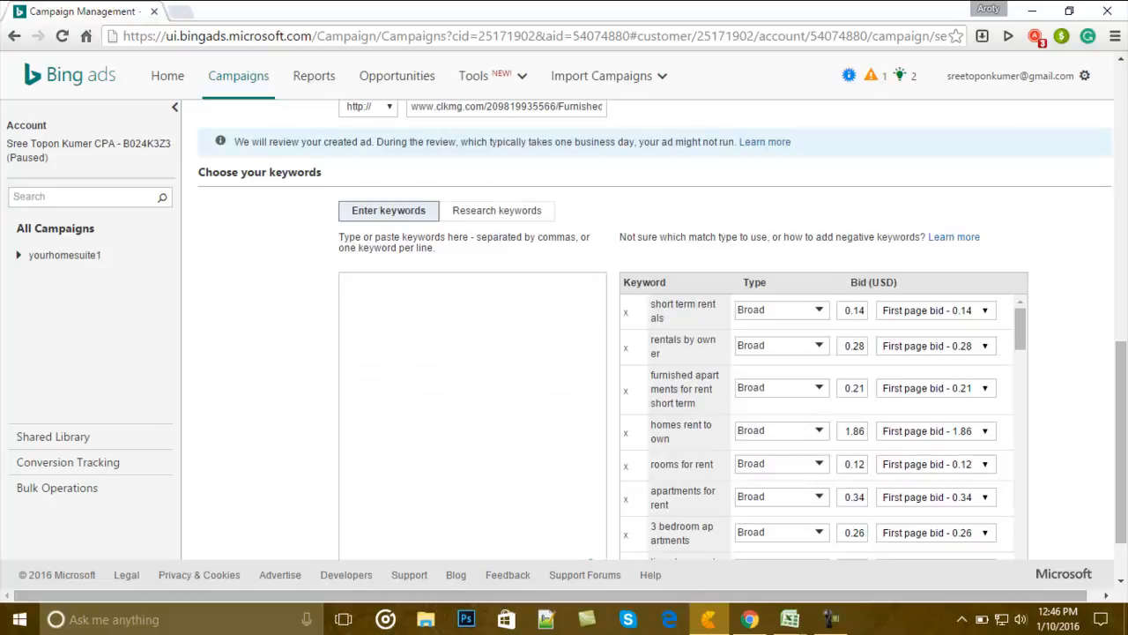
scroll(823, 423, down, 1)
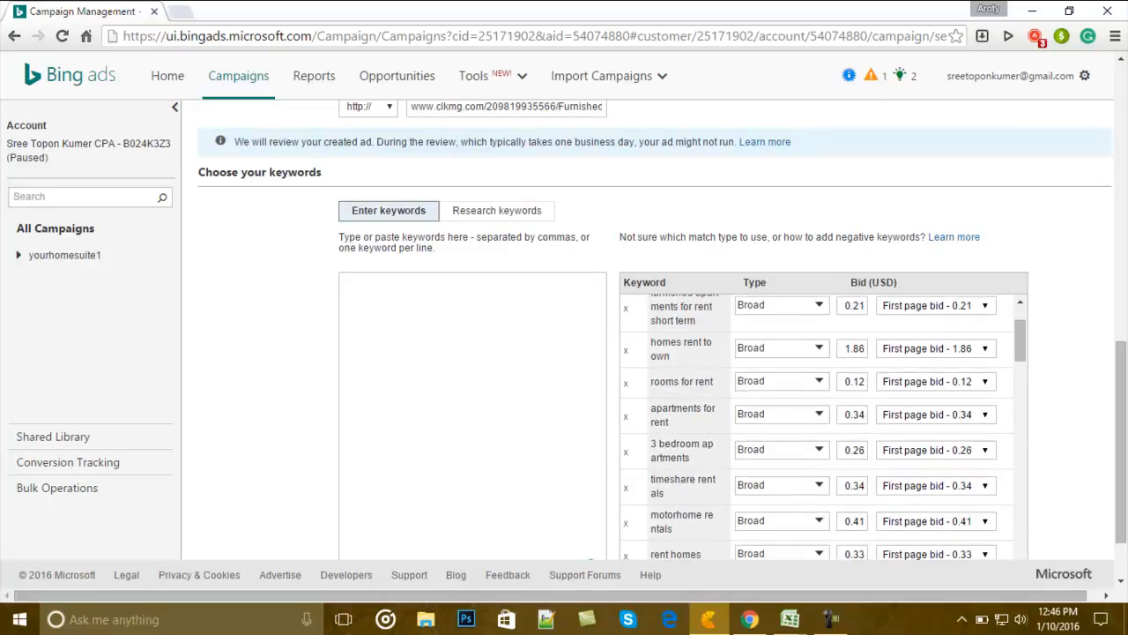
click(626, 351)
Step: Examine the remaining keywords and their bids, along with the campaign's location and text ad settings
scroll(564, 352, down, 1)
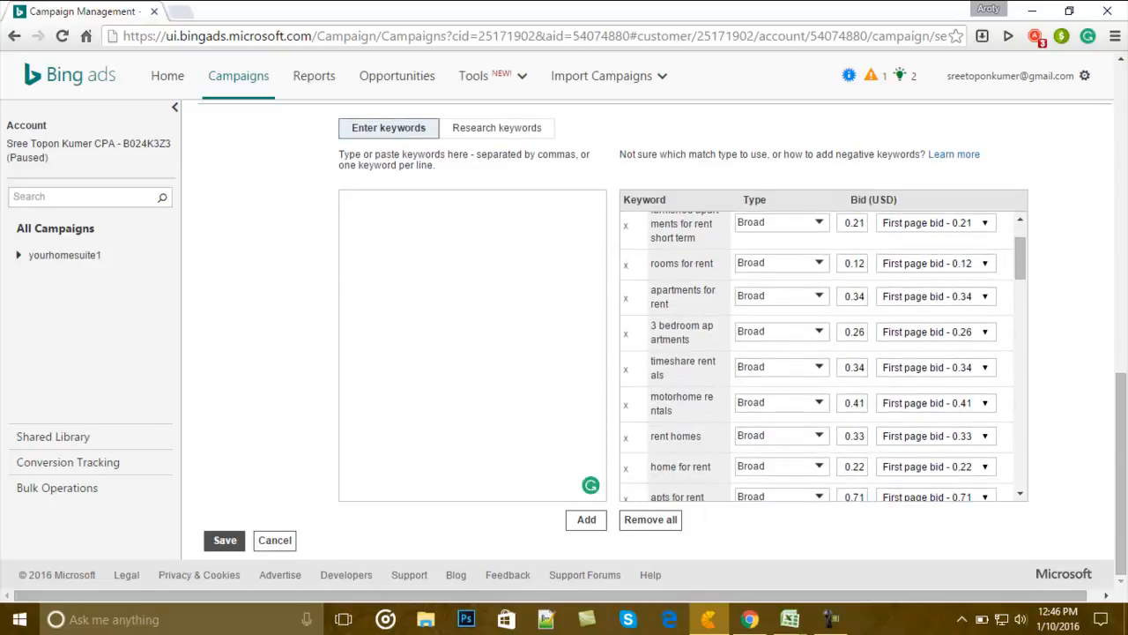
scroll(823, 352, down, 8)
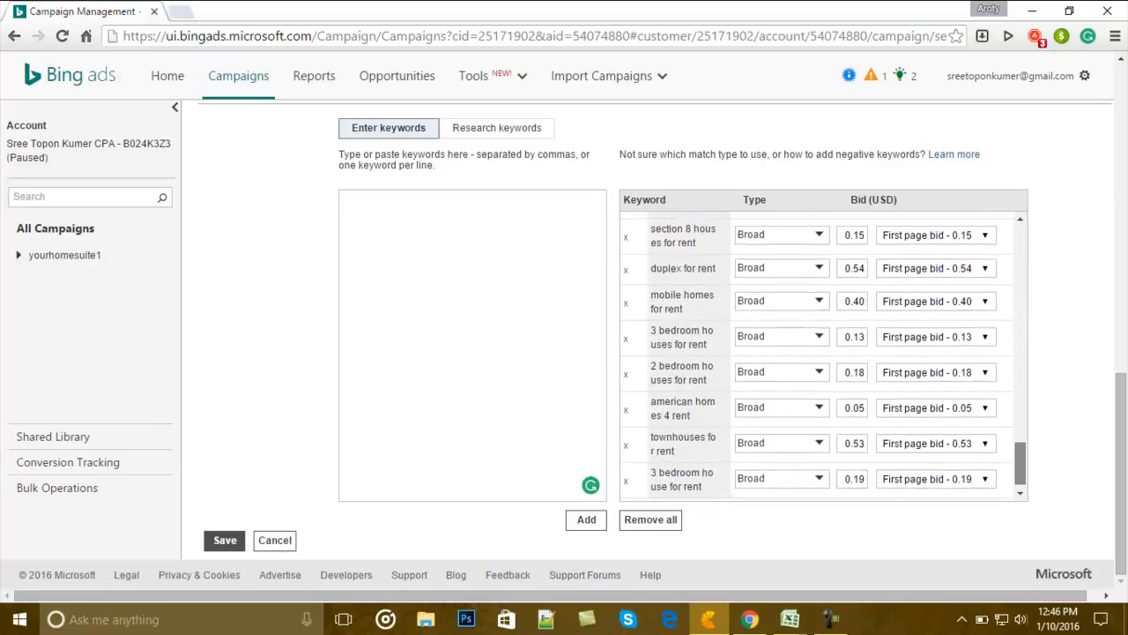
scroll(824, 353, up, 5)
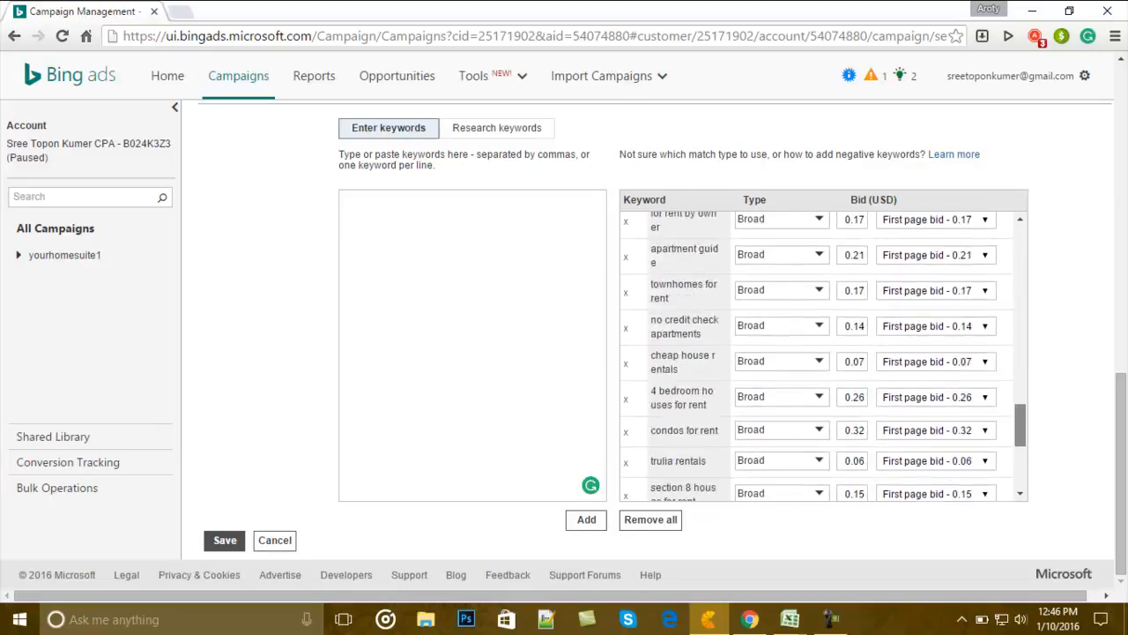
scroll(823, 352, down, 5)
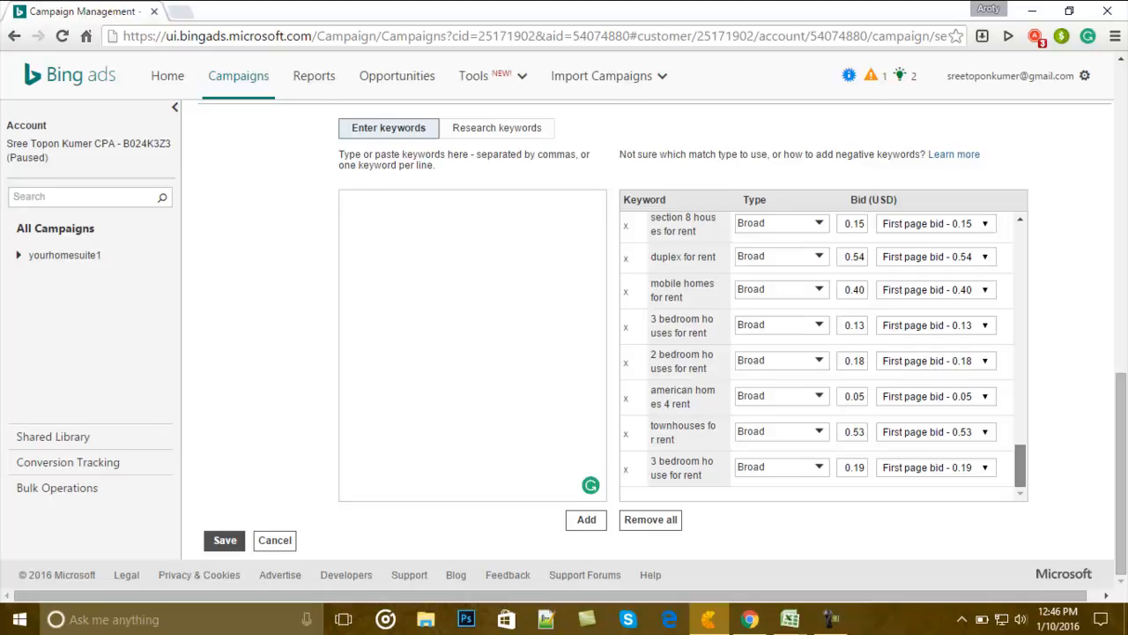
scroll(823, 353, up, 7)
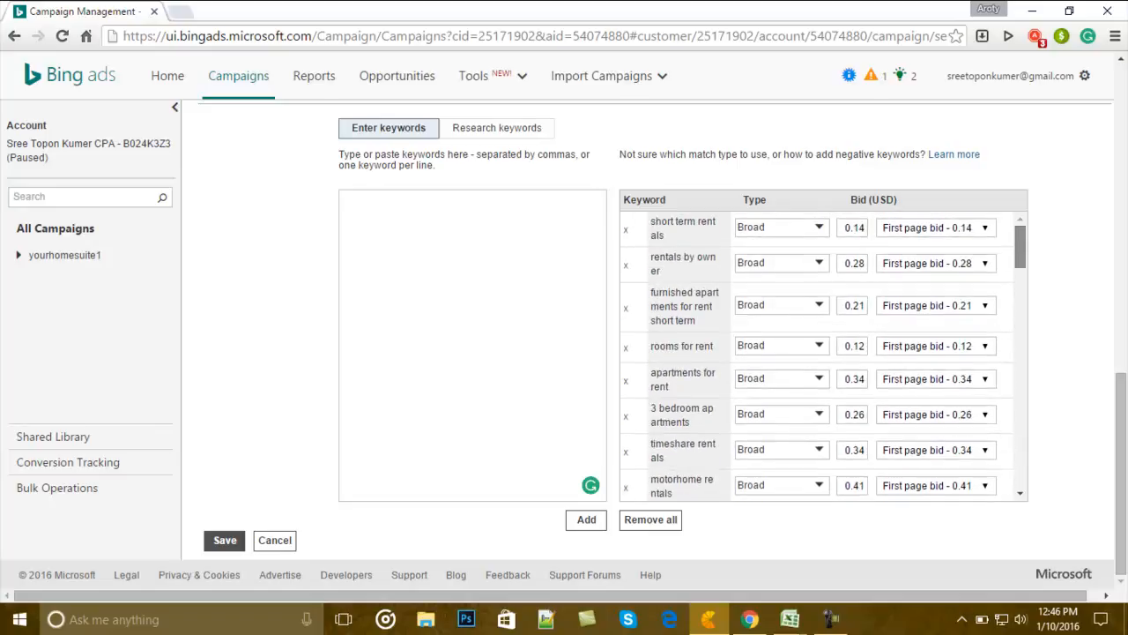
scroll(824, 353, down, 7)
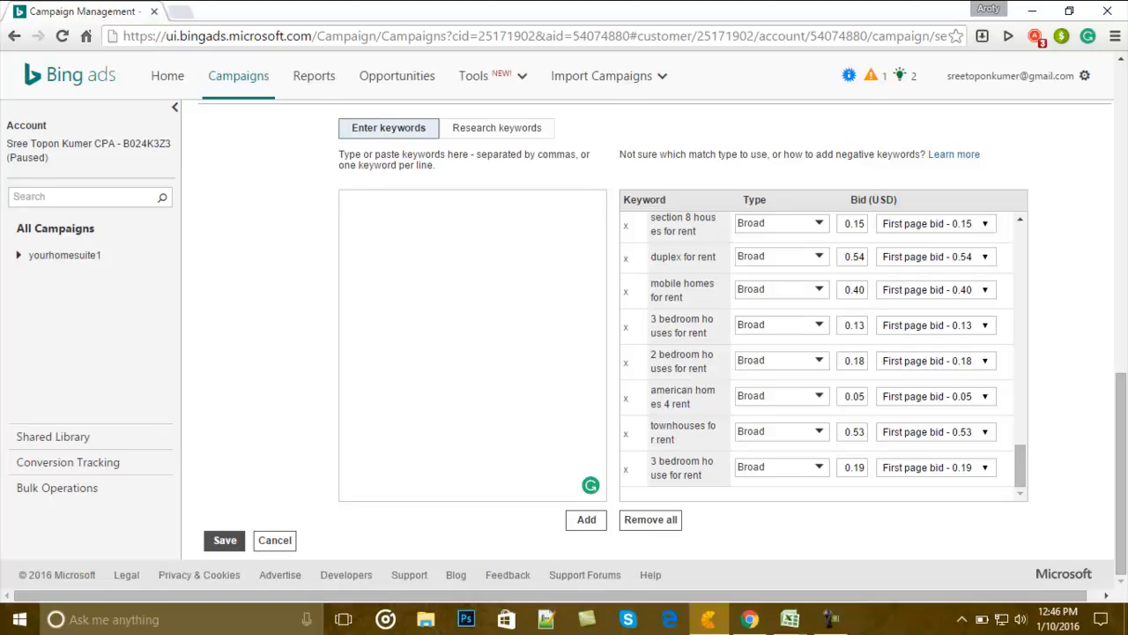
scroll(823, 353, up, 6)
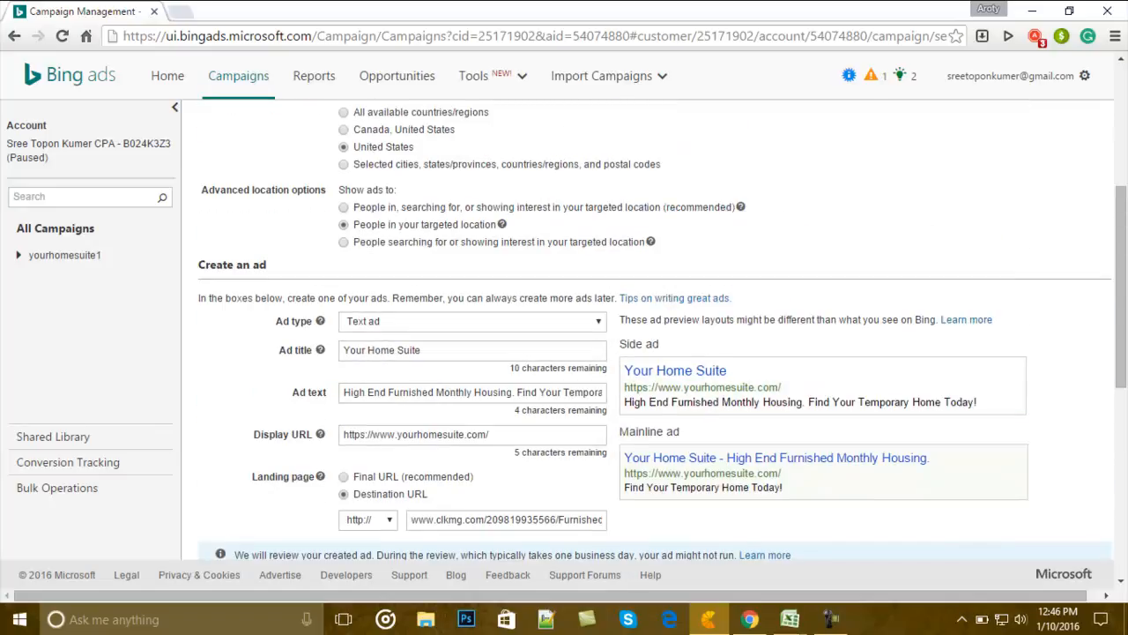
scroll(824, 352, down, 4)
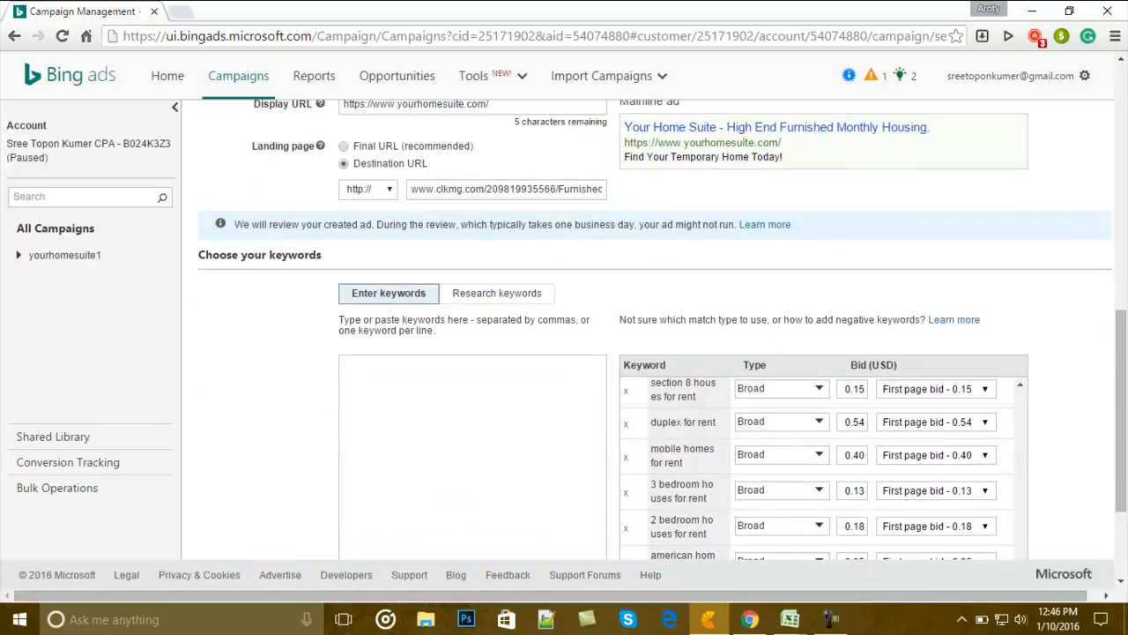
scroll(564, 352, down, 2)
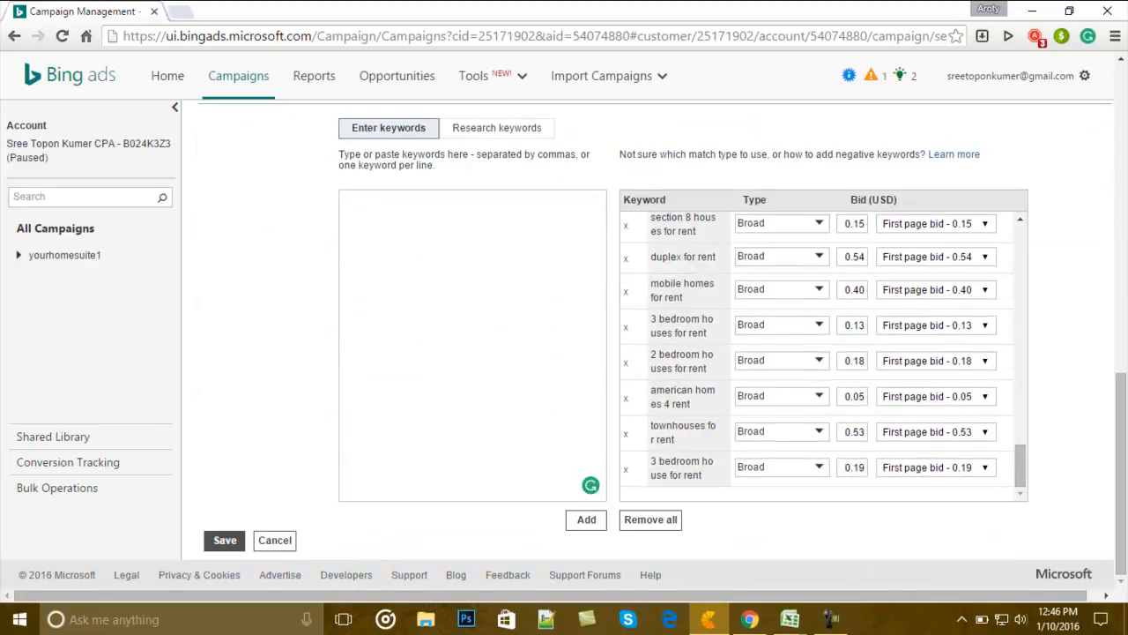
Step: Recheck the keyword list from beginning to end and save the campaign
click(459, 300)
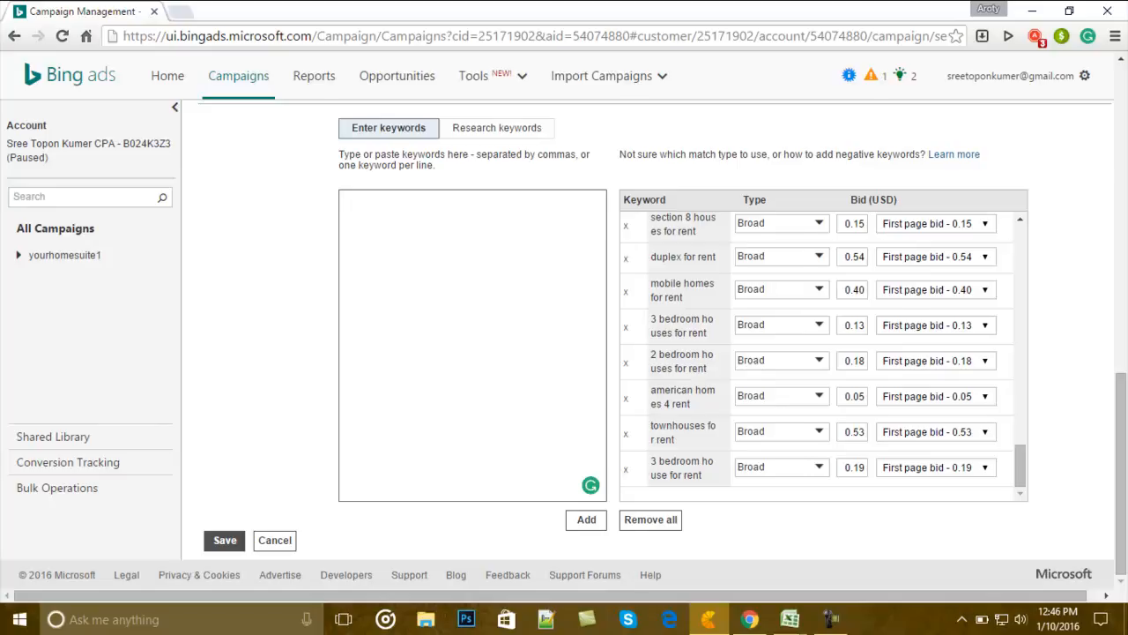
scroll(820, 353, up, 6)
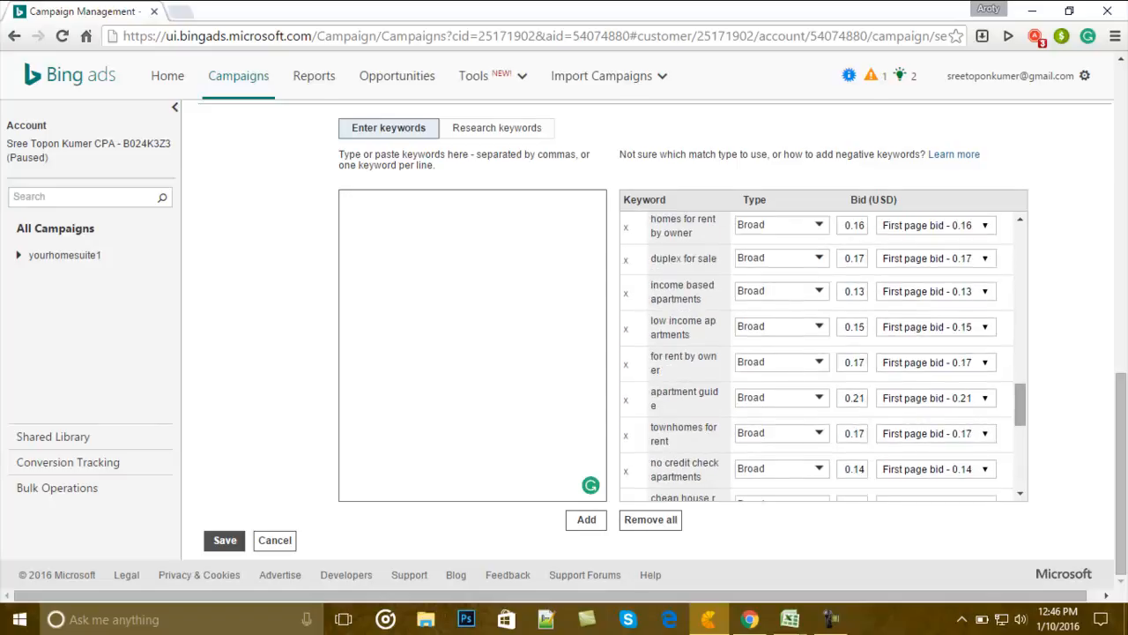
scroll(820, 352, up, 6)
scroll(819, 353, down, 5)
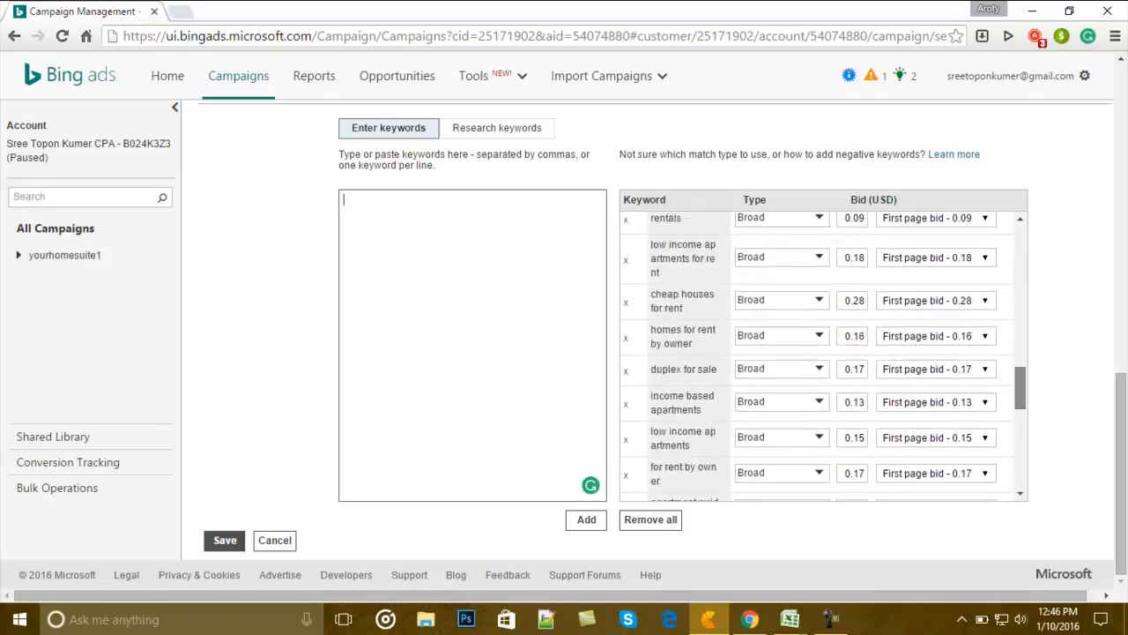
scroll(820, 352, down, 5)
scroll(820, 352, up, 10)
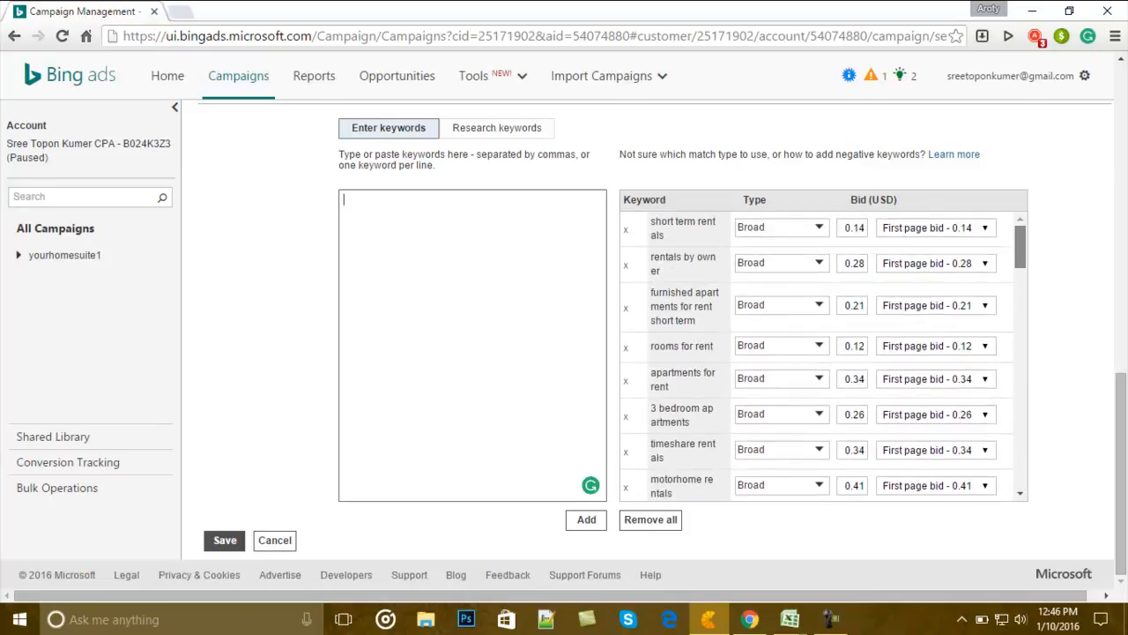
scroll(820, 352, down, 10)
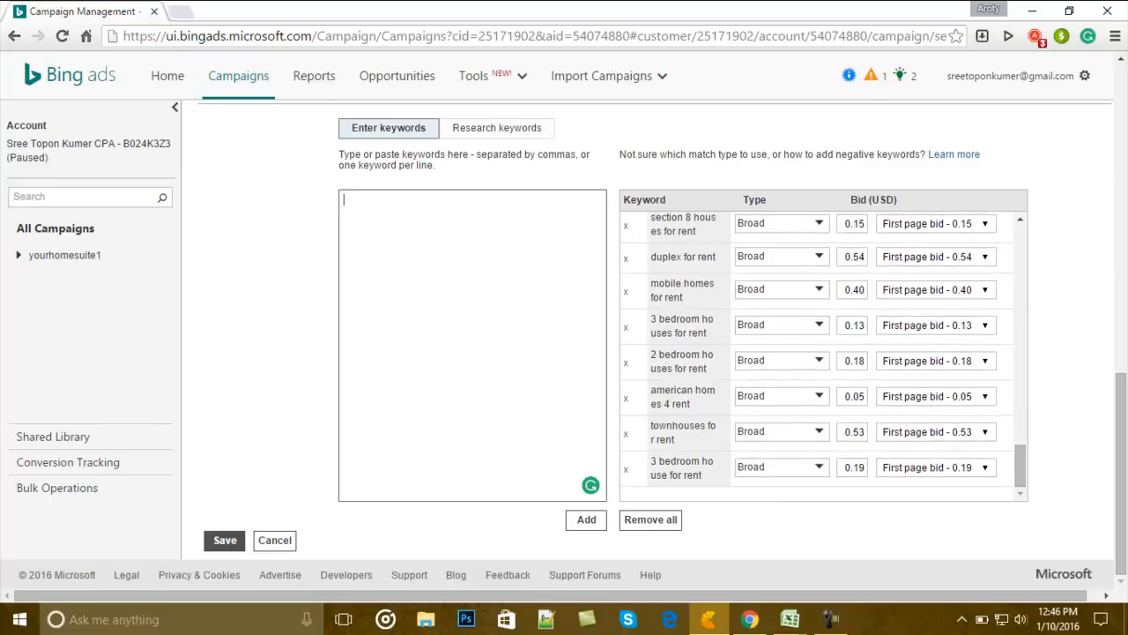
click(225, 539)
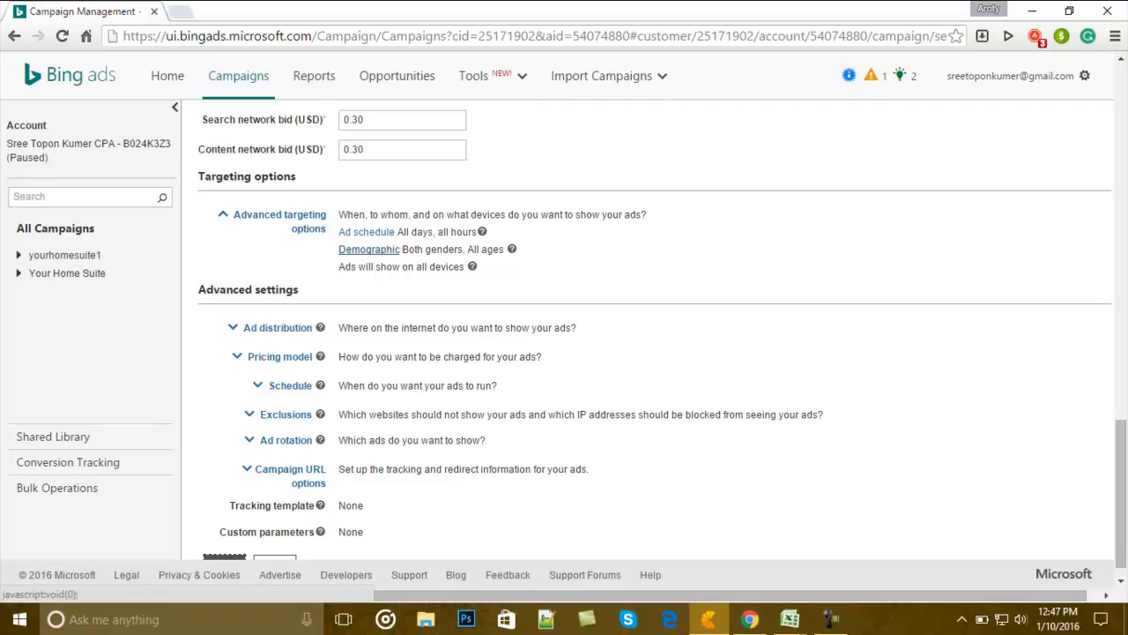
Step: Check the demographic targeting and exclude the content network from ad distribution, keeping all search networks selected
click(369, 249)
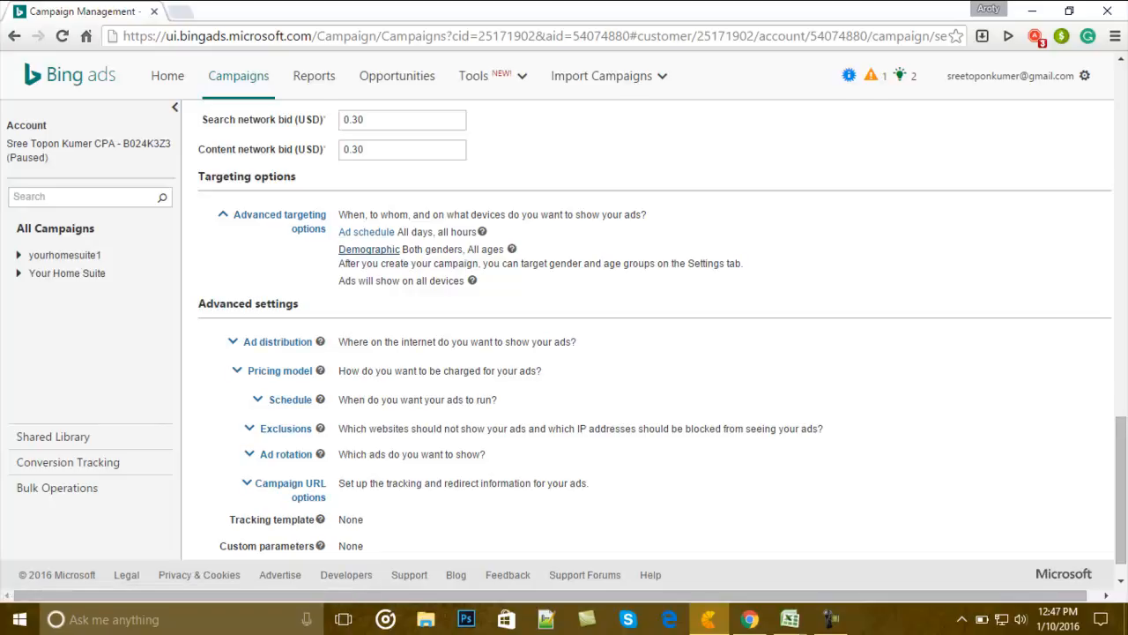
scroll(652, 352, up, 1)
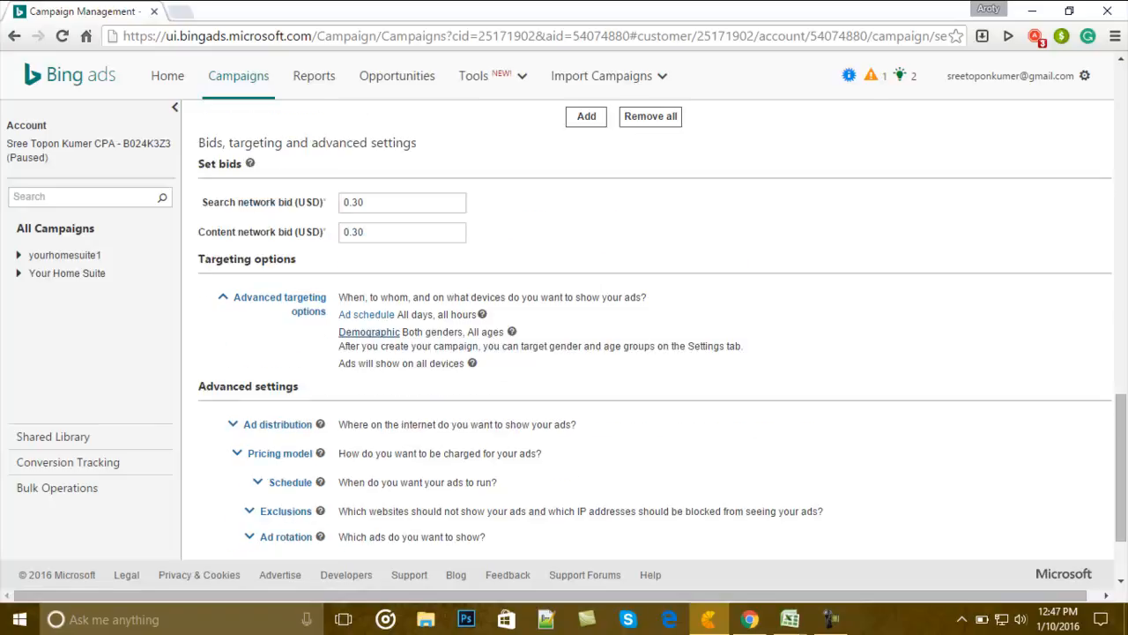
double_click(354, 232)
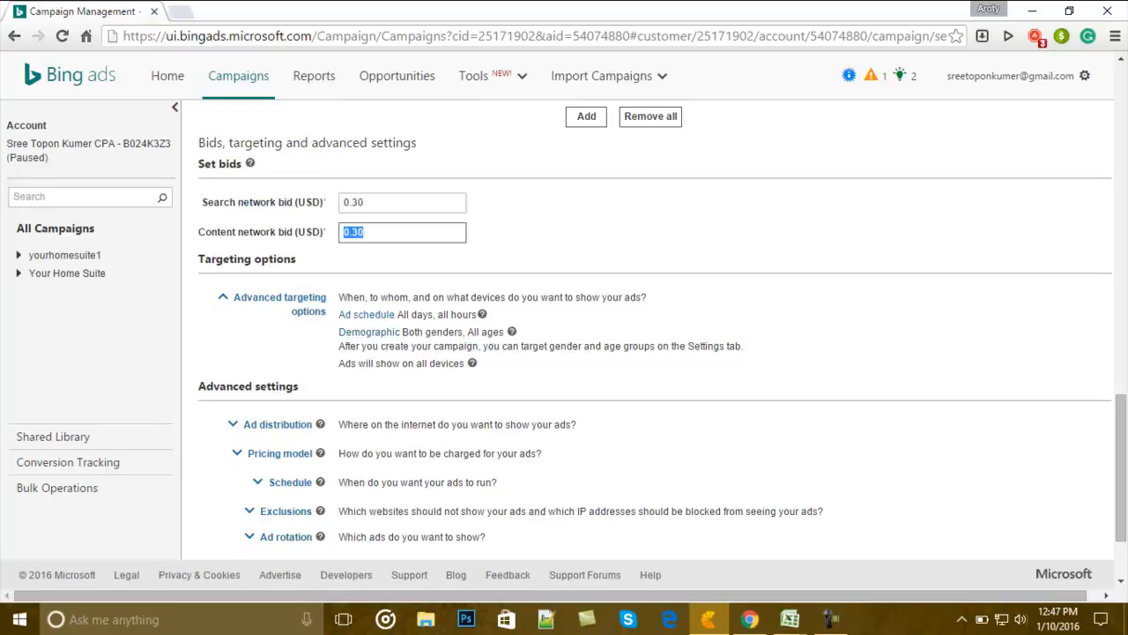
scroll(652, 352, down, 1)
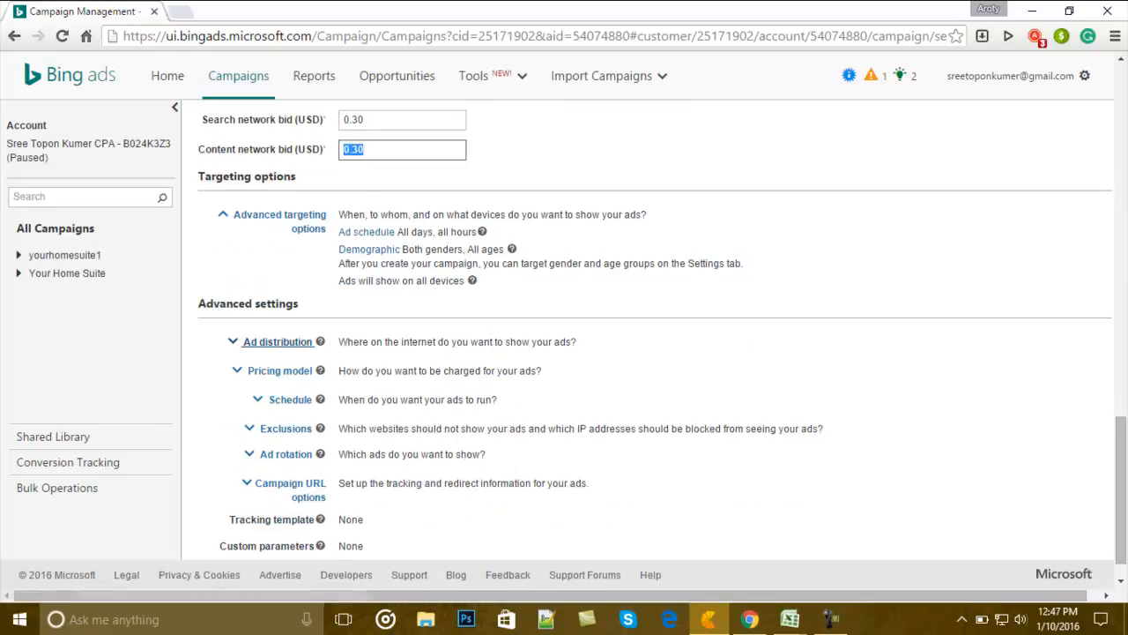
click(278, 341)
scroll(277, 341, down, 2)
click(344, 295)
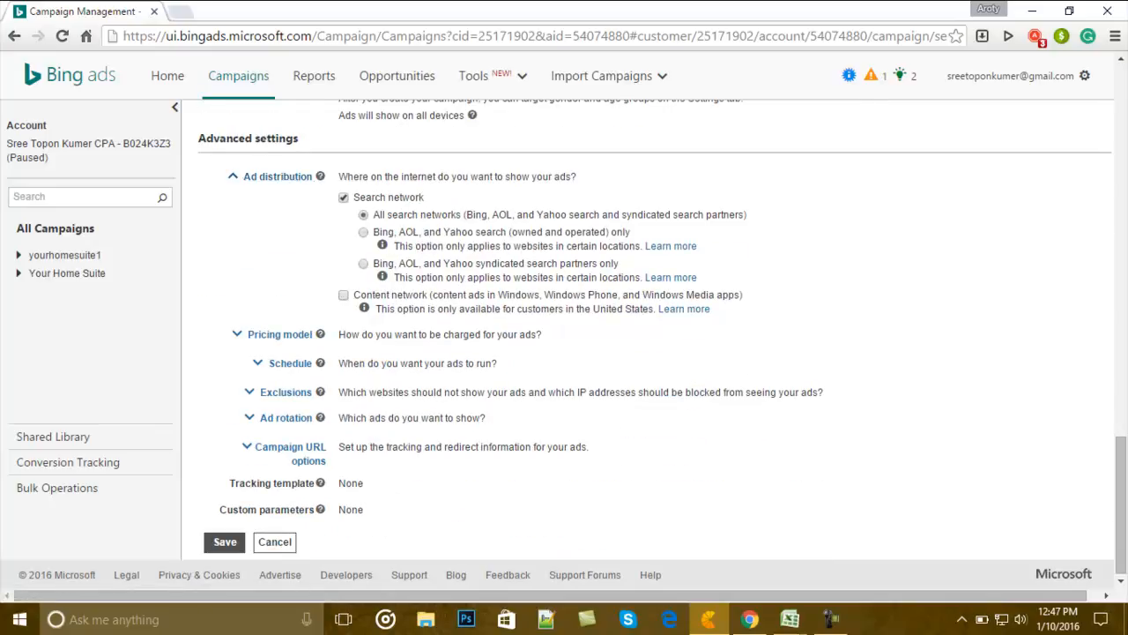
scroll(652, 352, up, 3)
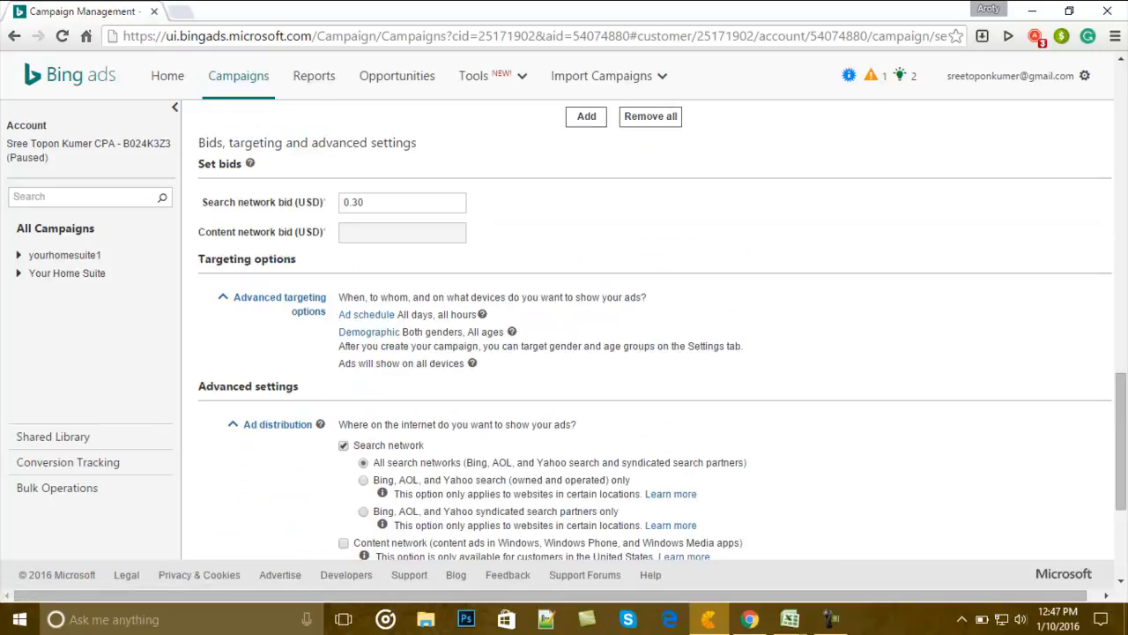
scroll(652, 353, up, 2)
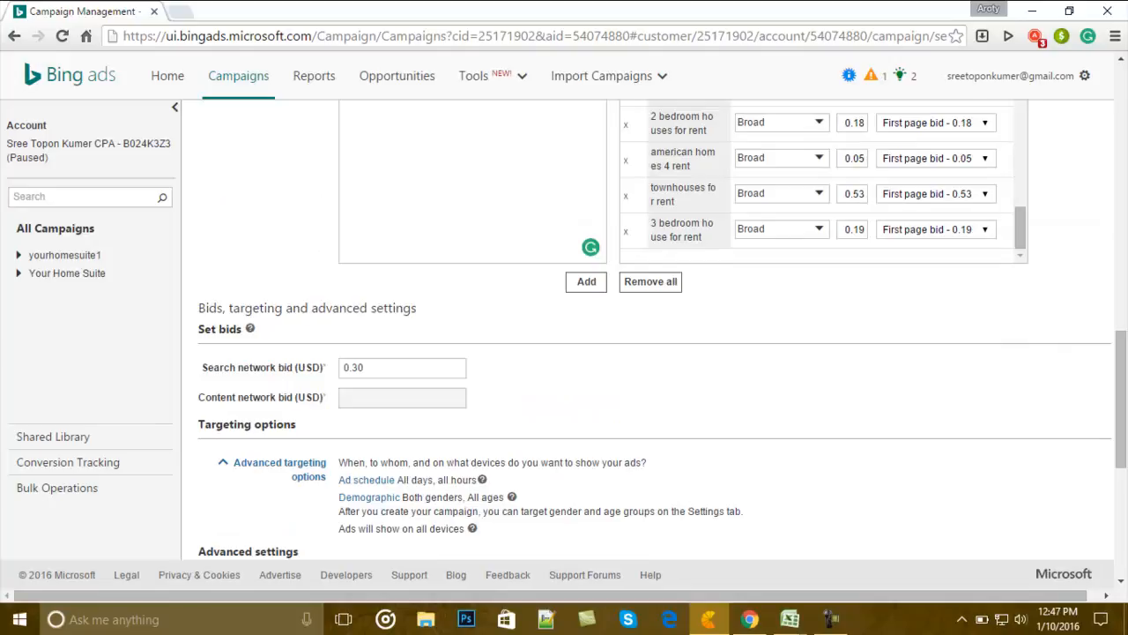
Step: Review the demographic targeting information again along with the ad distribution settings
scroll(652, 353, down, 2)
scroll(368, 250, down, 1)
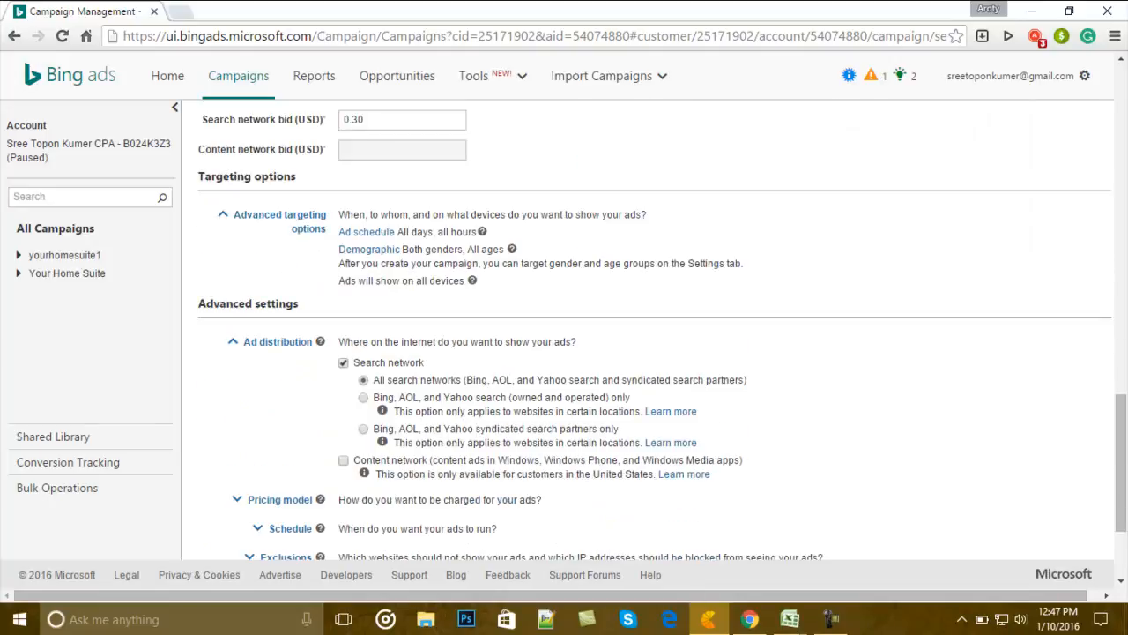
click(368, 250)
scroll(368, 250, down, 1)
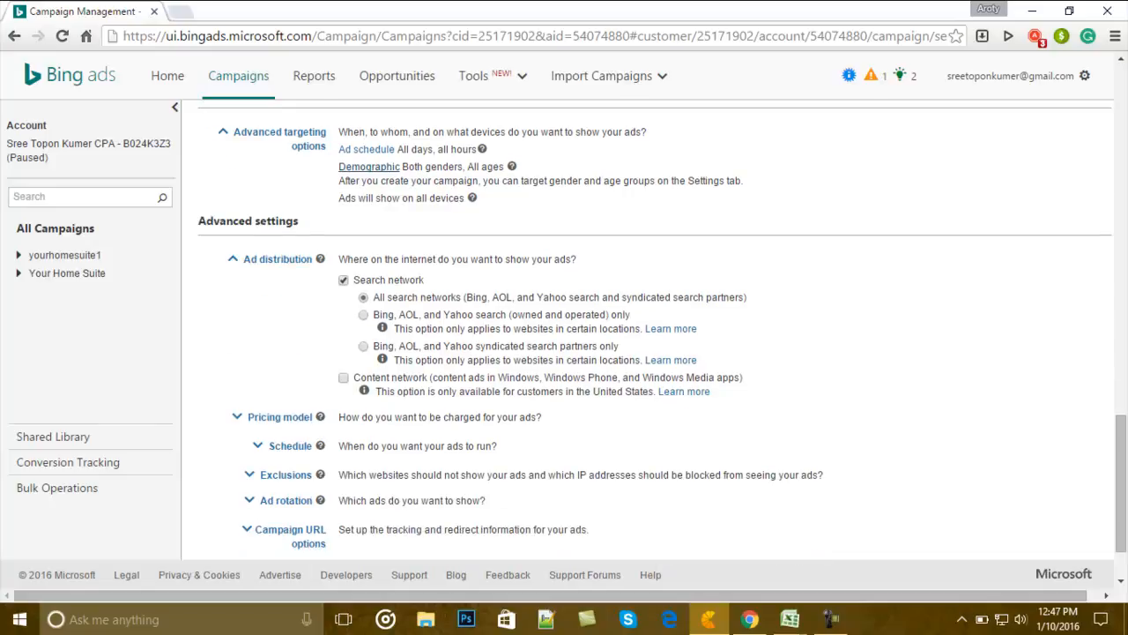
scroll(646, 326, down, 1)
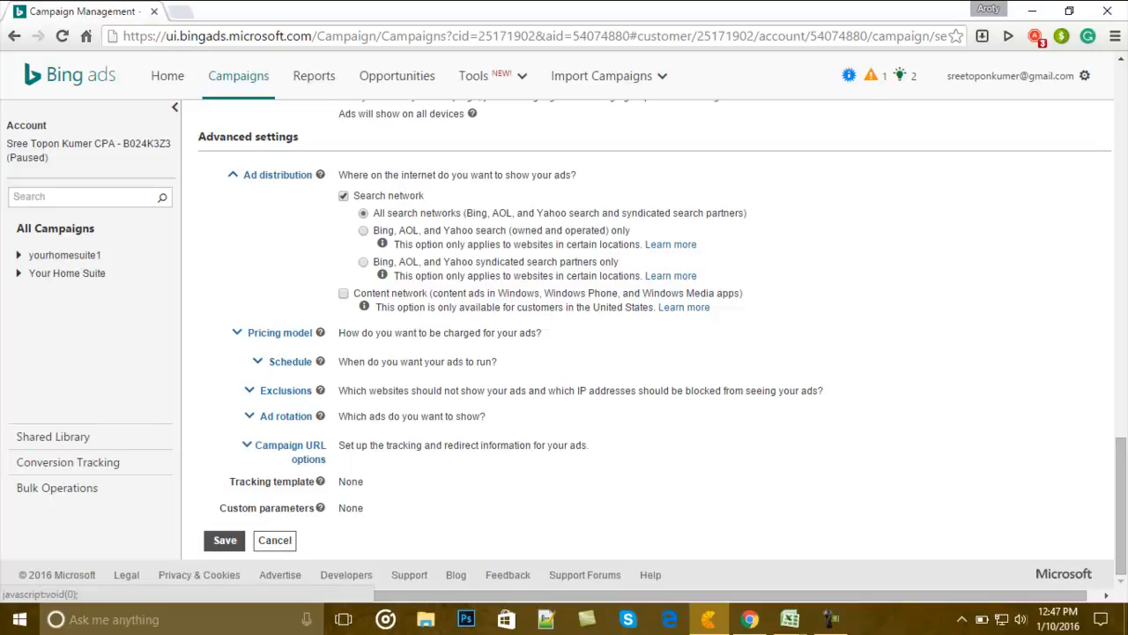
Step: Set the ad rotation to "Rotate ads more evenly", which includes ads with a lower CTR
click(286, 417)
scroll(285, 416, down, 1)
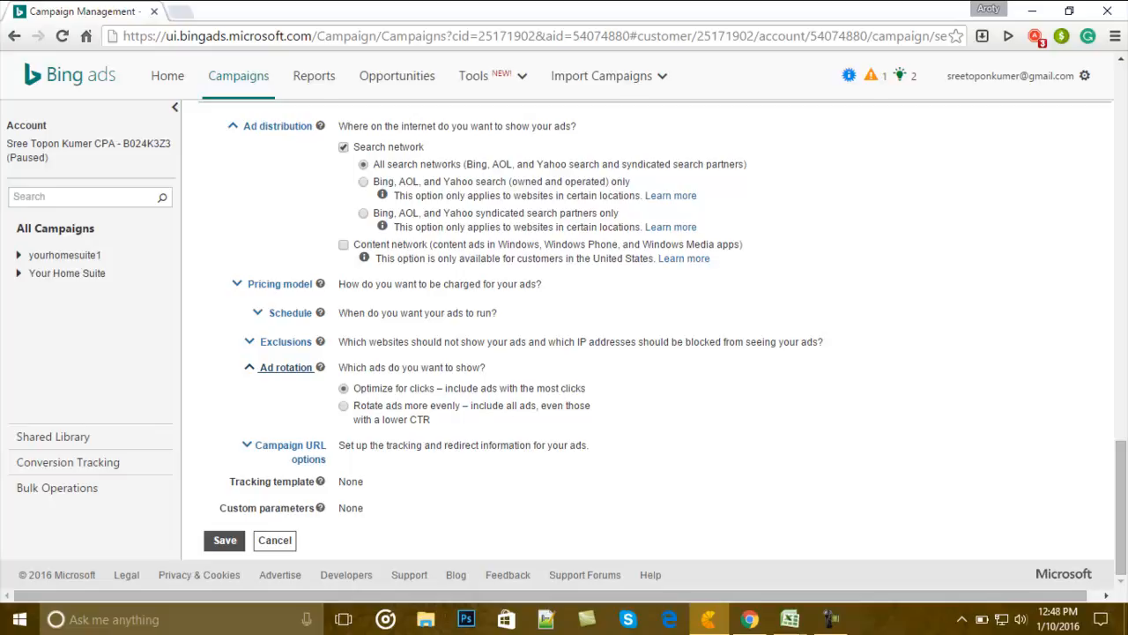
click(344, 407)
Step: Look at the campaign URL options and open the website and IP exclusions settings
click(290, 445)
click(290, 445)
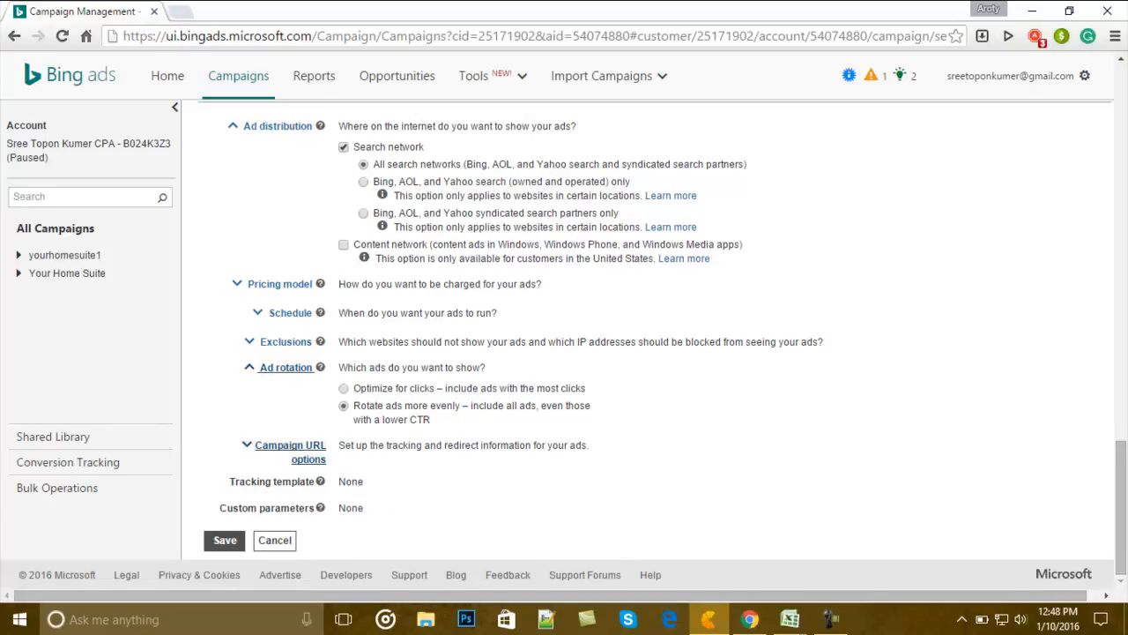
click(286, 368)
click(286, 393)
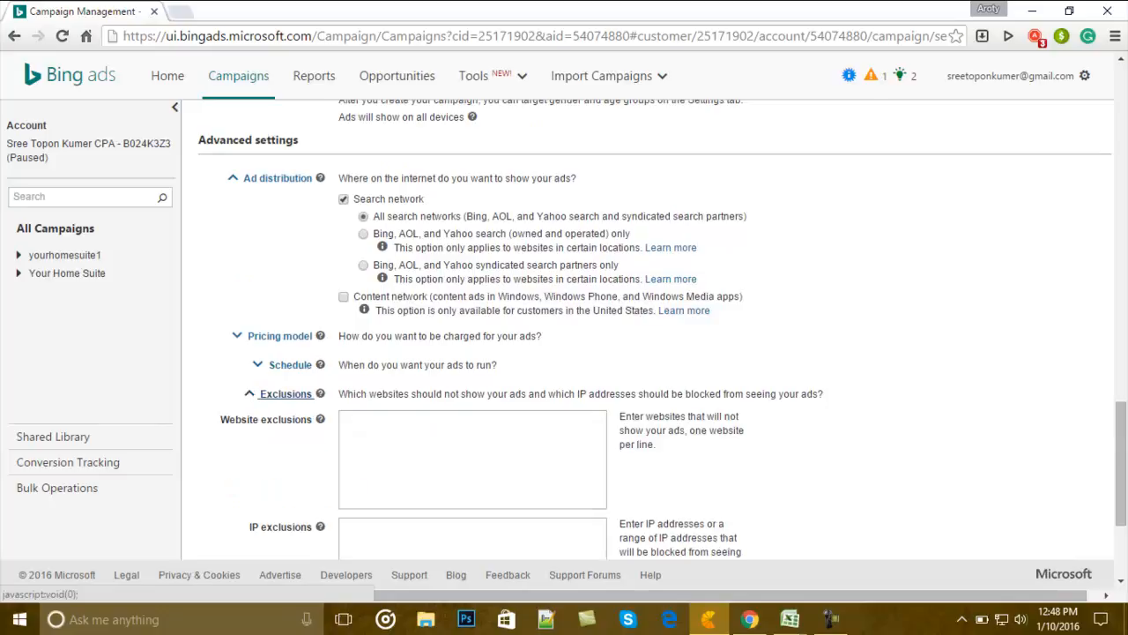
Step: Try to save the campaign settings with msn.com as a website exclusion
scroll(564, 353, down, 2)
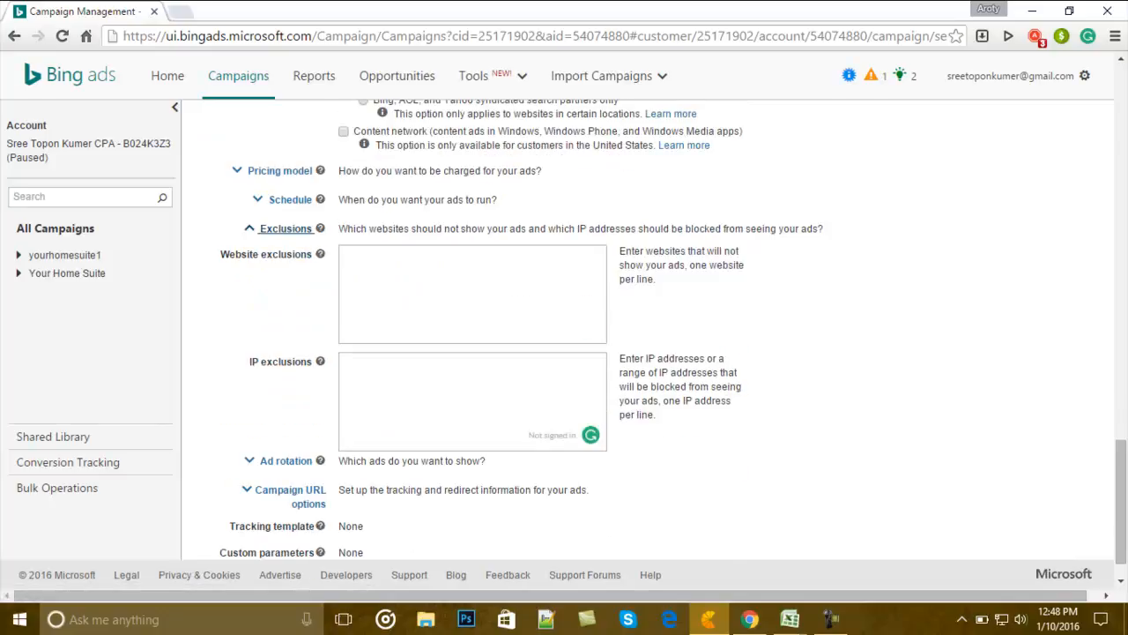
click(473, 294)
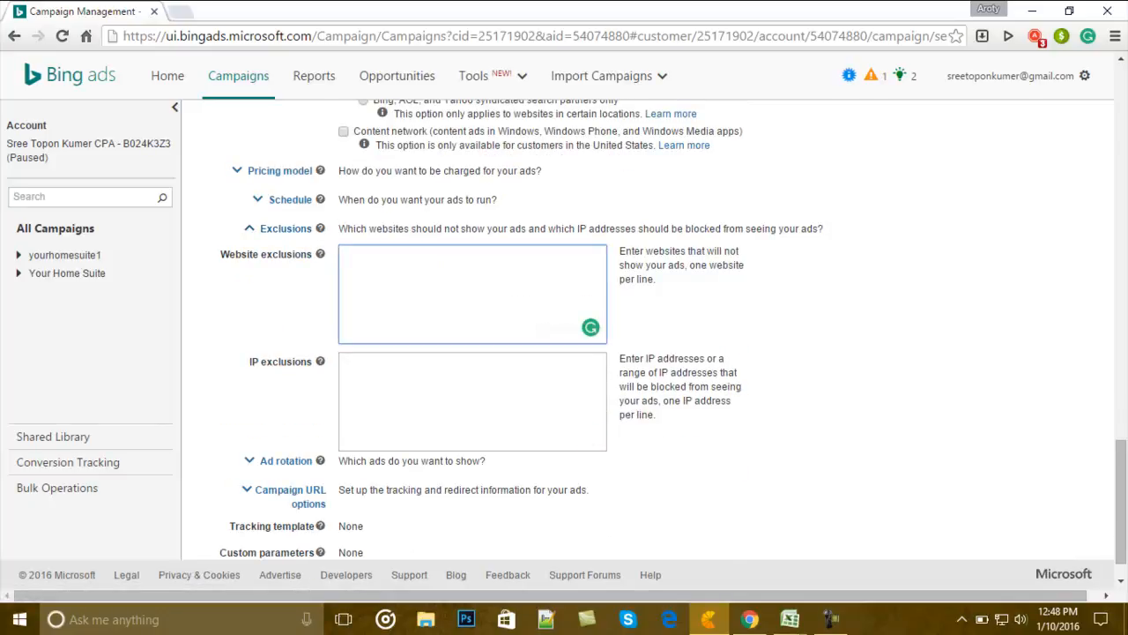
text(msn.com)
scroll(652, 326, down, 1)
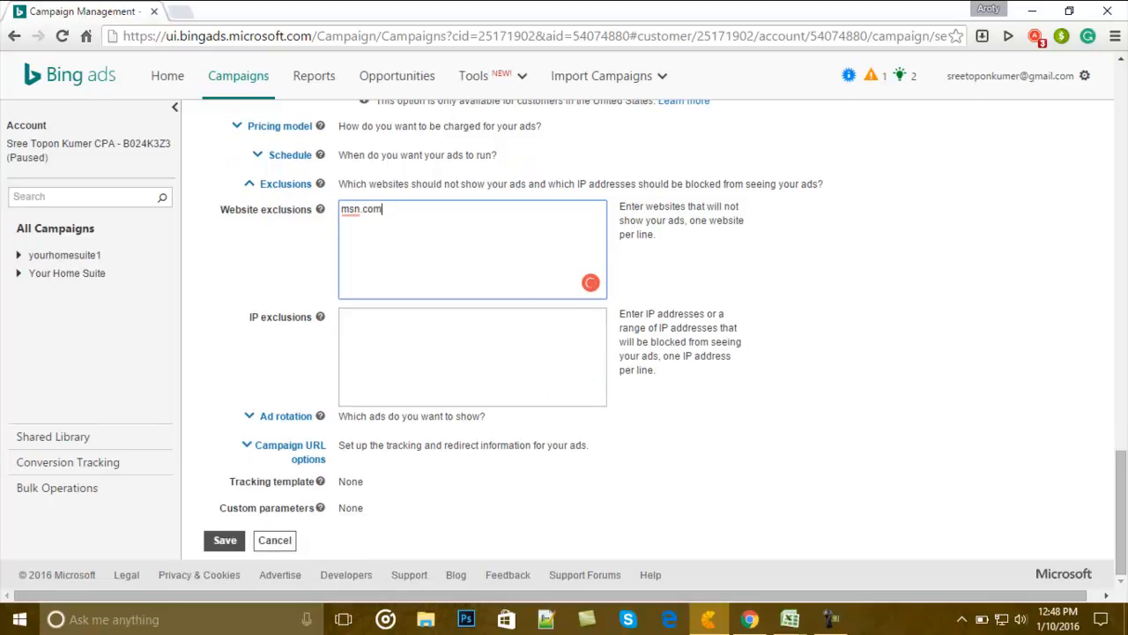
click(285, 183)
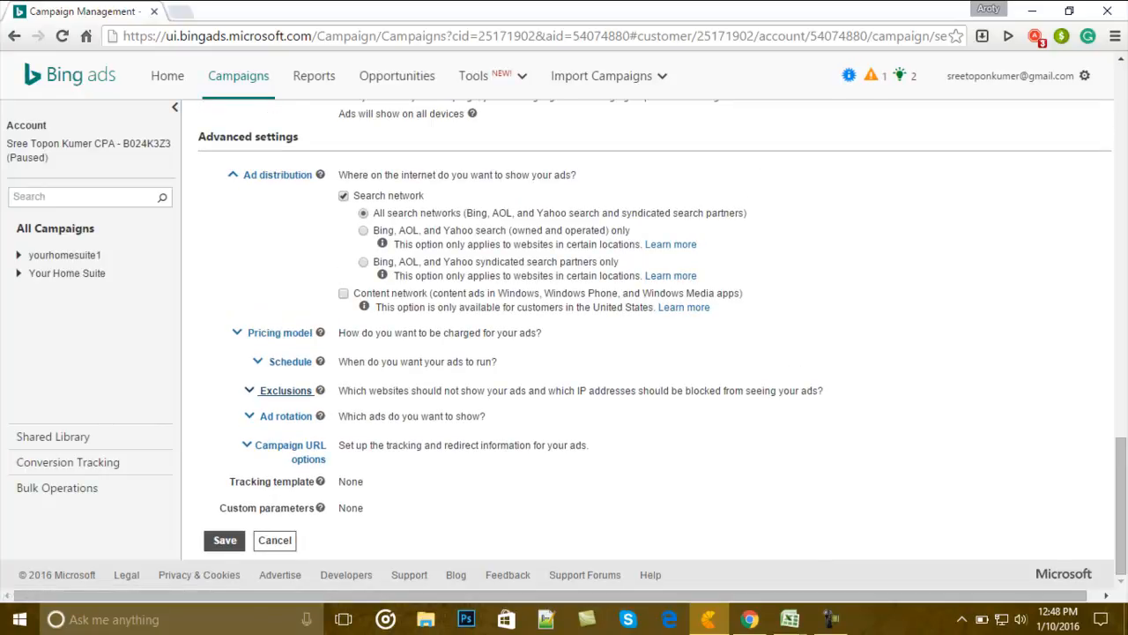
click(224, 539)
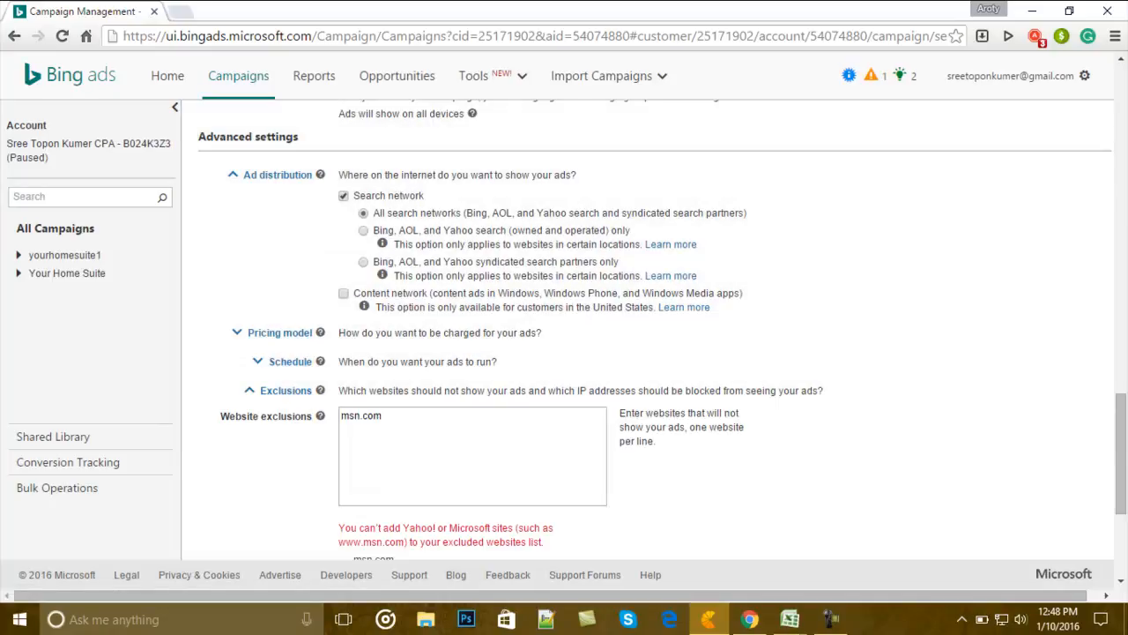
Step: Clear msn.com from the website exclusions and save the campaign settings
scroll(648, 330, down, 1)
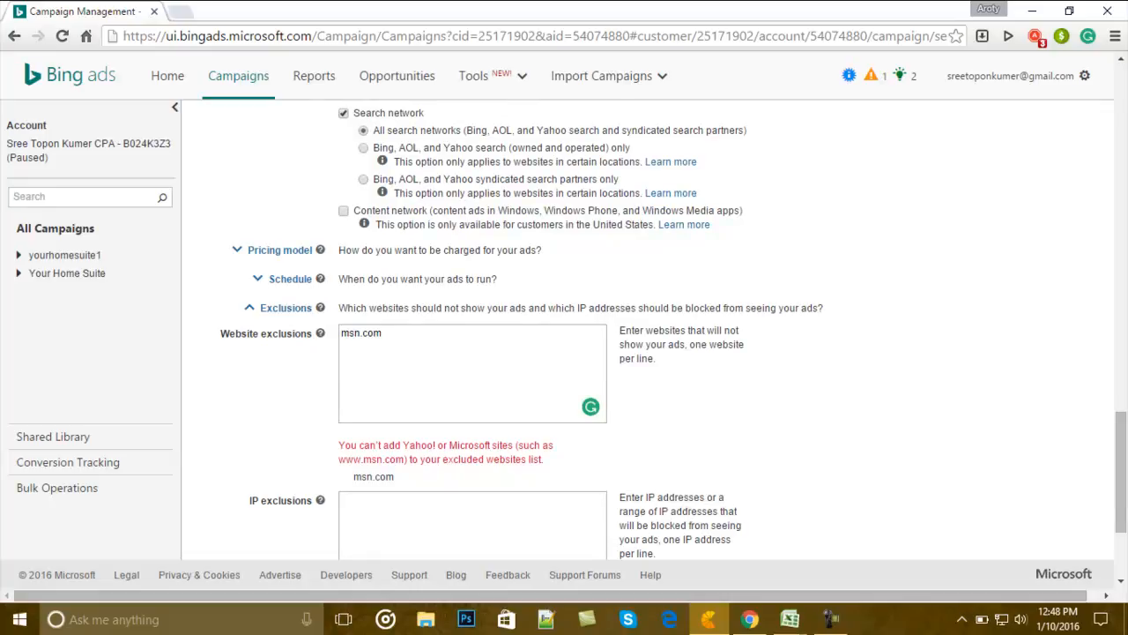
drag(391, 334, 321, 334)
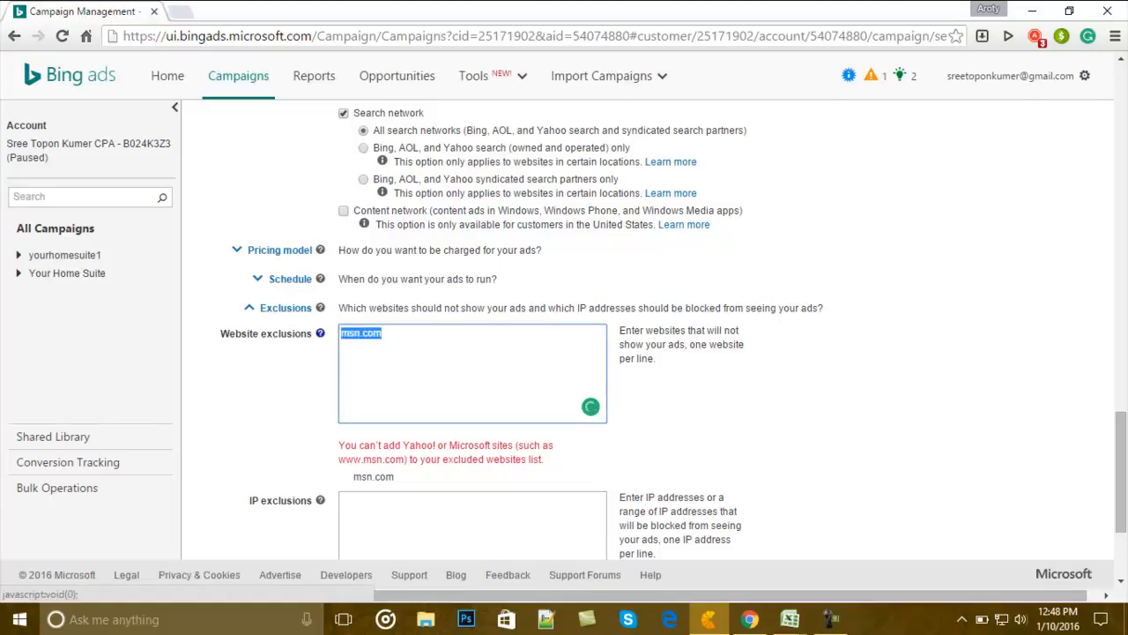
key(BackSpace)
scroll(564, 335, down, 2)
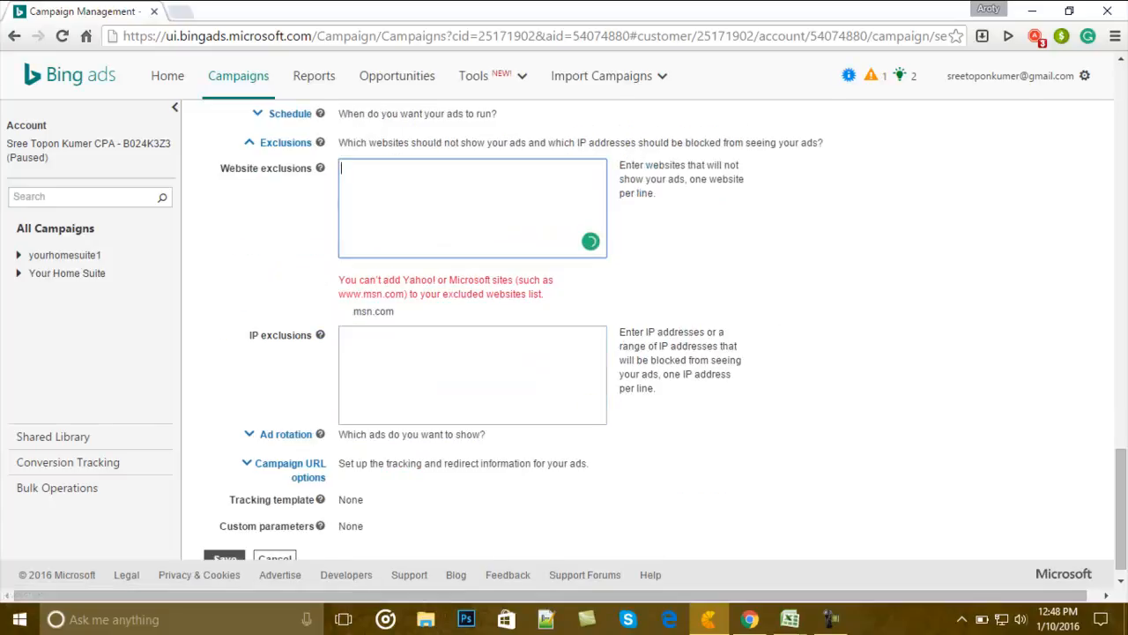
click(285, 142)
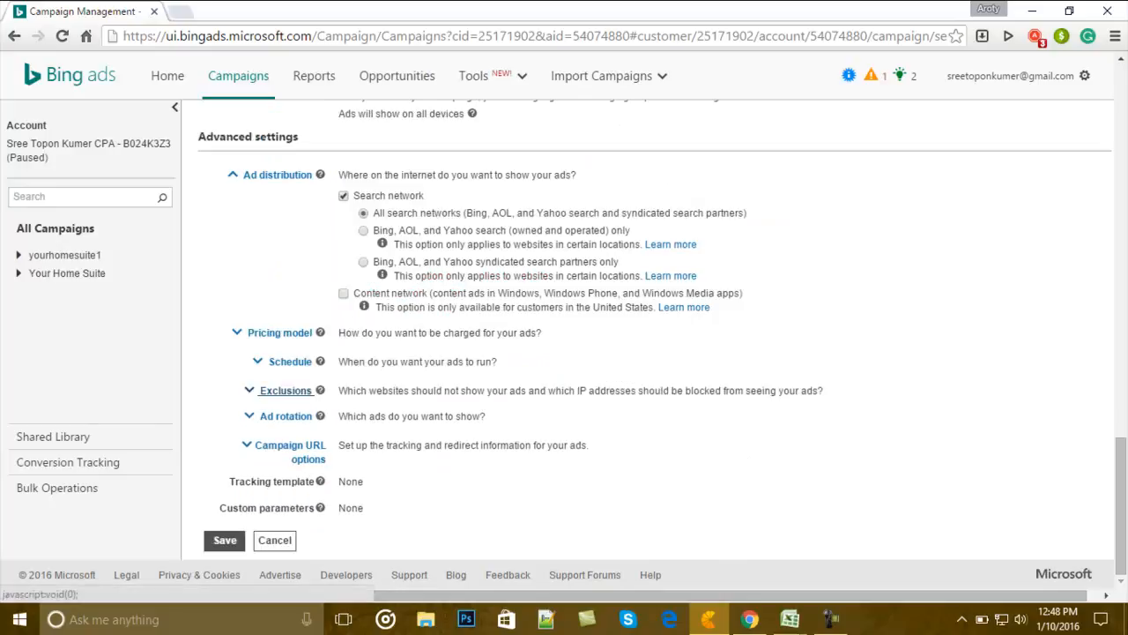
click(224, 539)
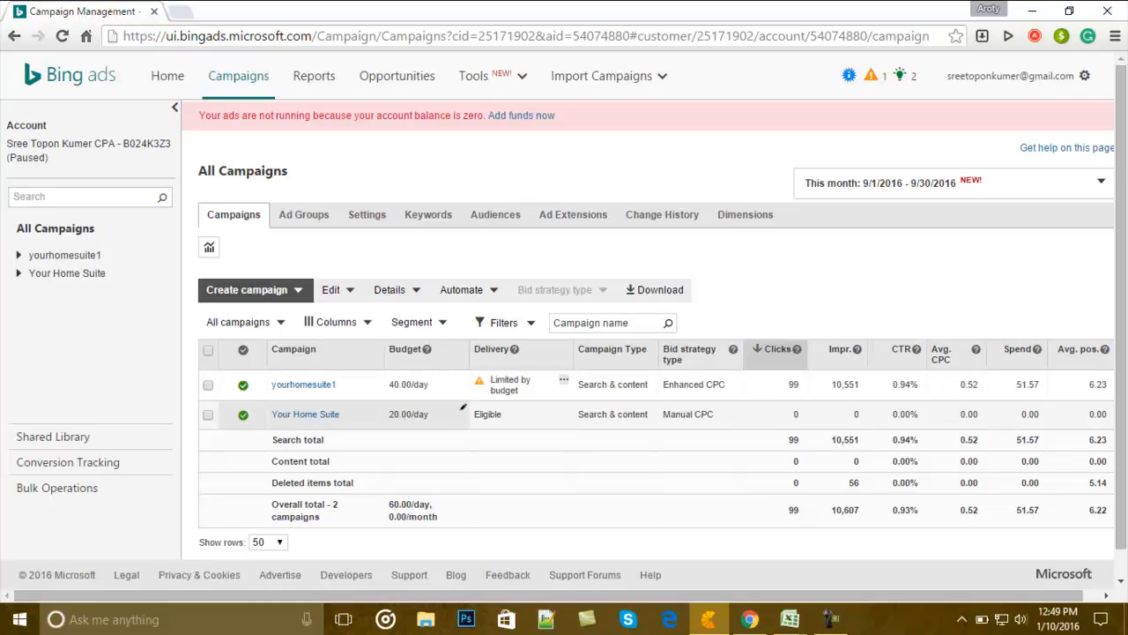
Step: Open Ad group #1 of the Your Home Suite campaign and review its keywords, bids and match types
click(305, 413)
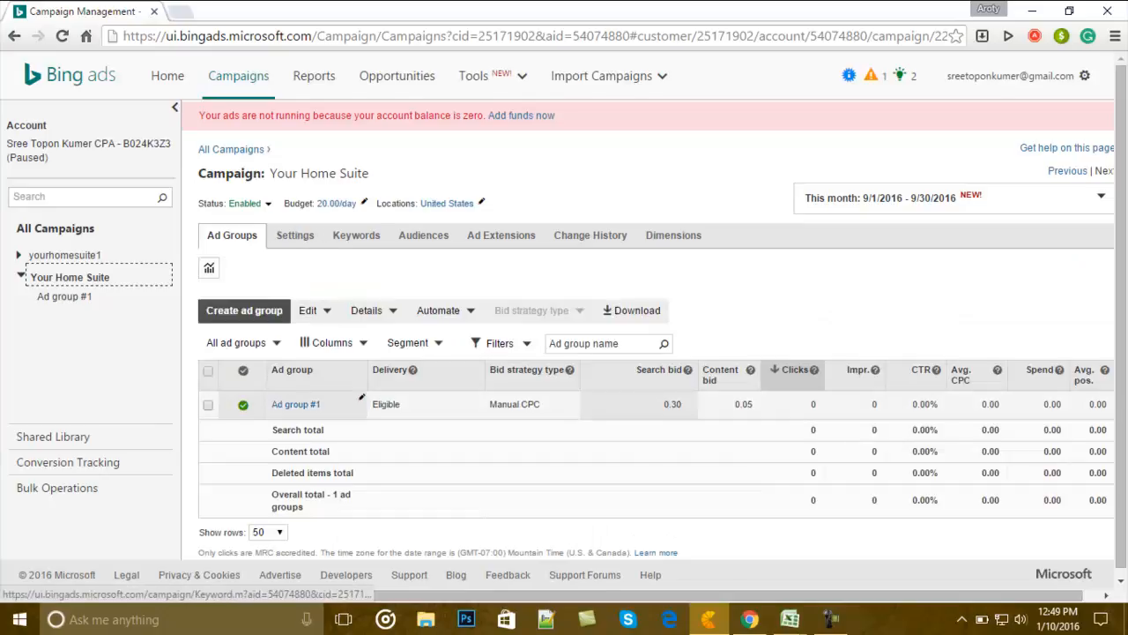
click(295, 404)
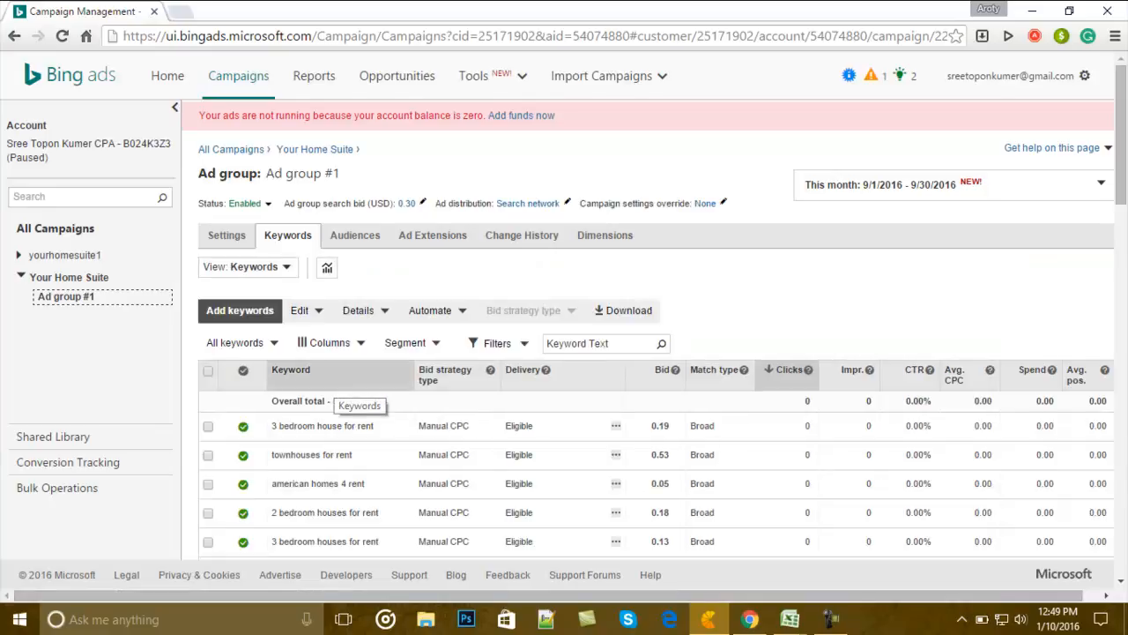
scroll(679, 448, down, 8)
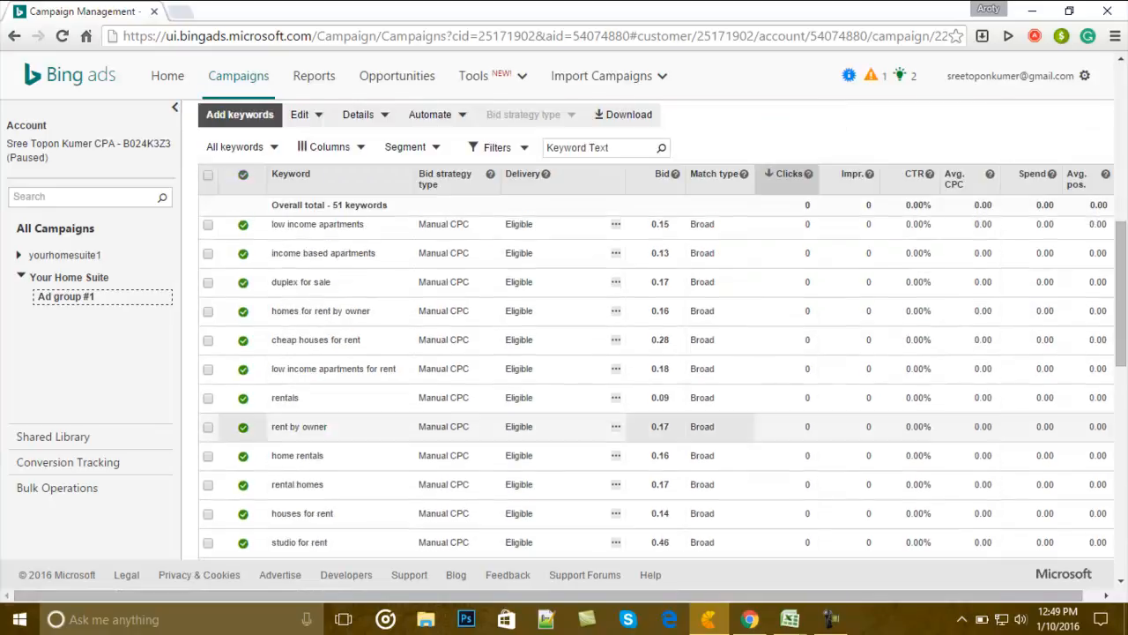
scroll(678, 440, down, 4)
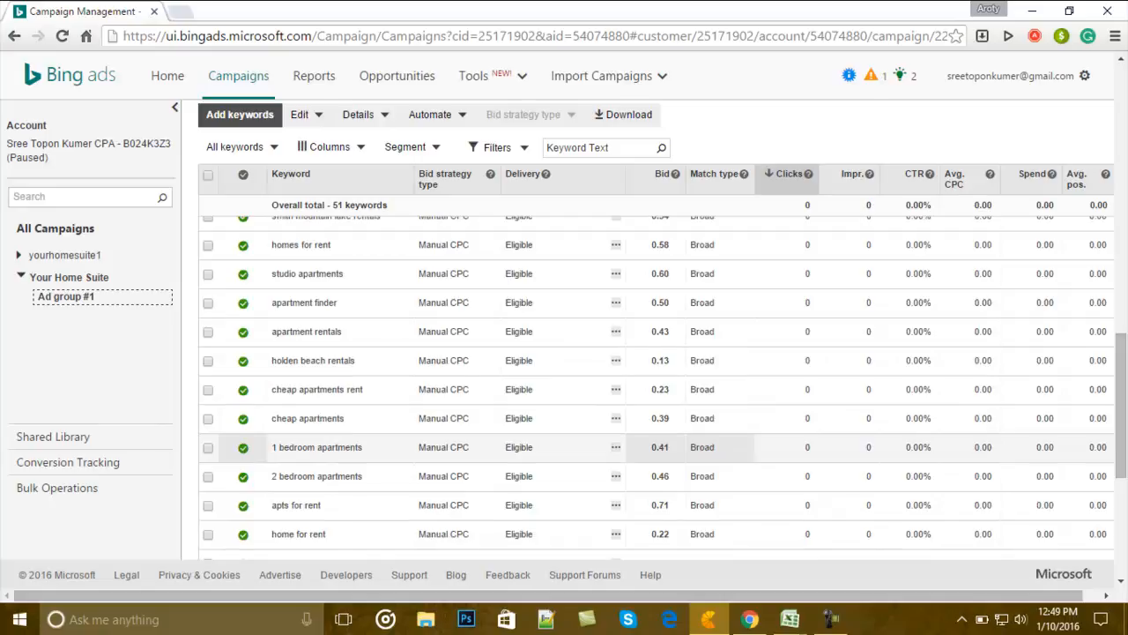
scroll(697, 441, down, 3)
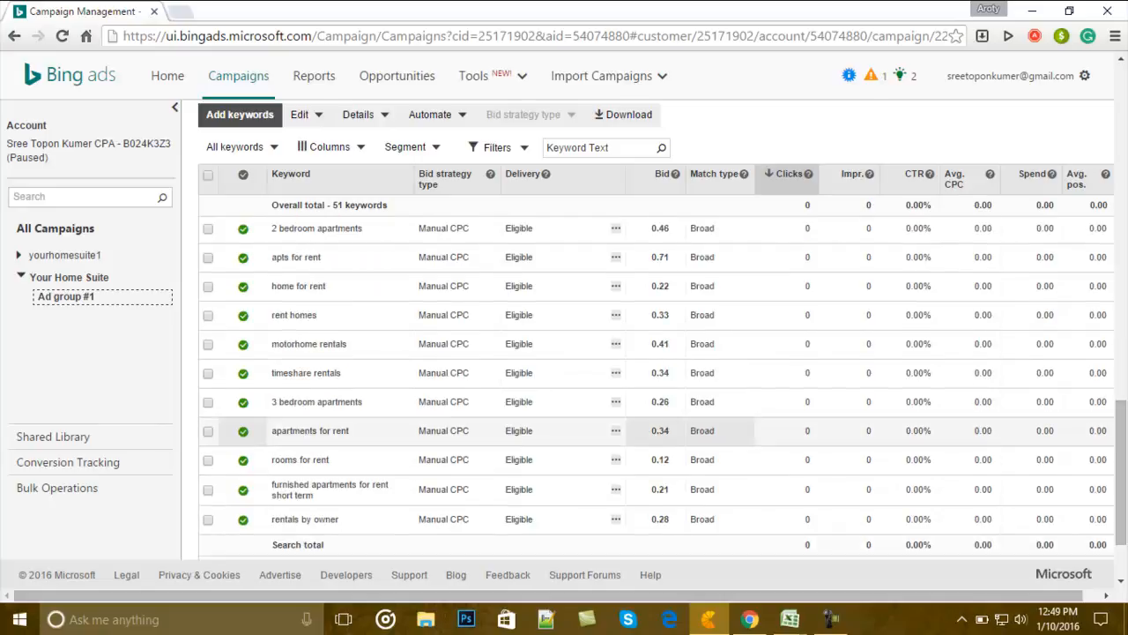
scroll(657, 379, up, 15)
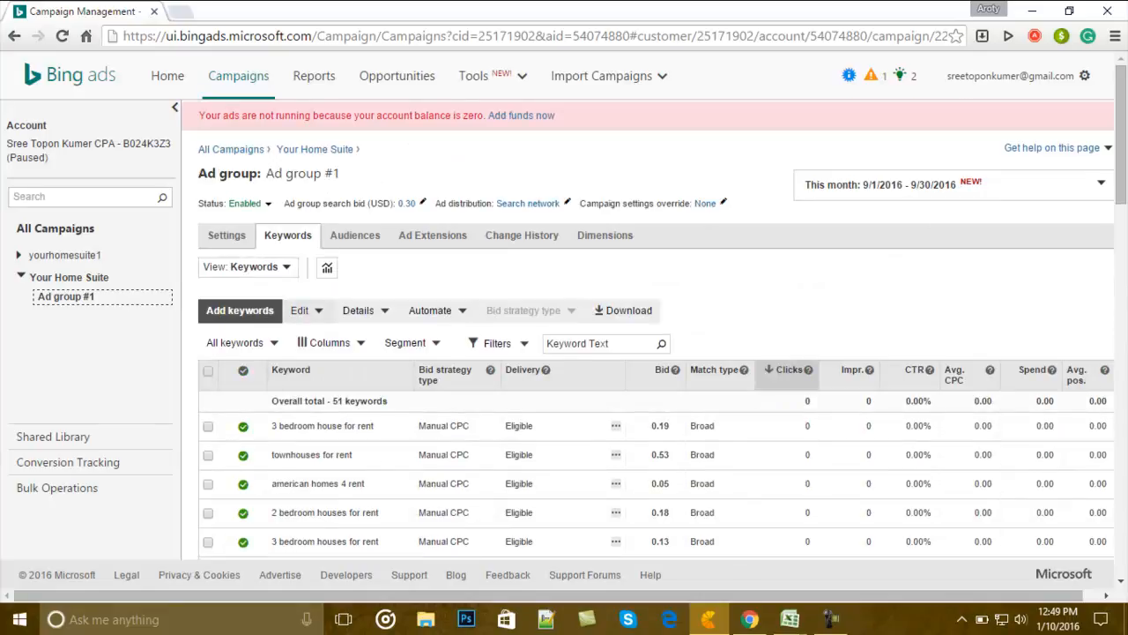
Step: Open the settings of Ad group #1 and show its demographic bid adjustments for gender and age
click(226, 235)
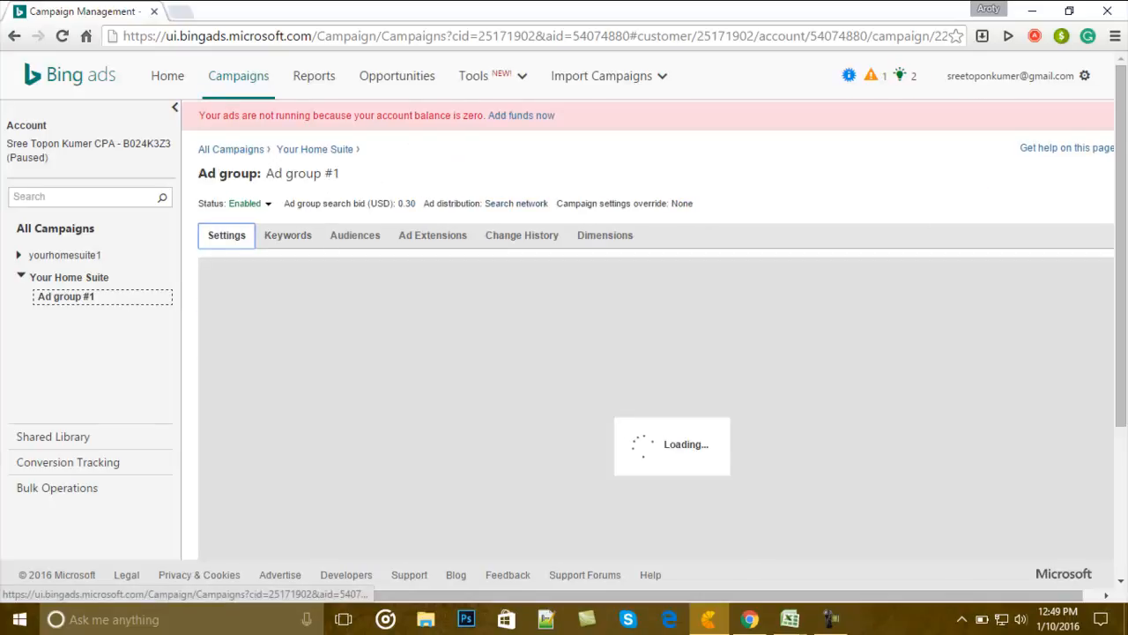
scroll(657, 353, down, 6)
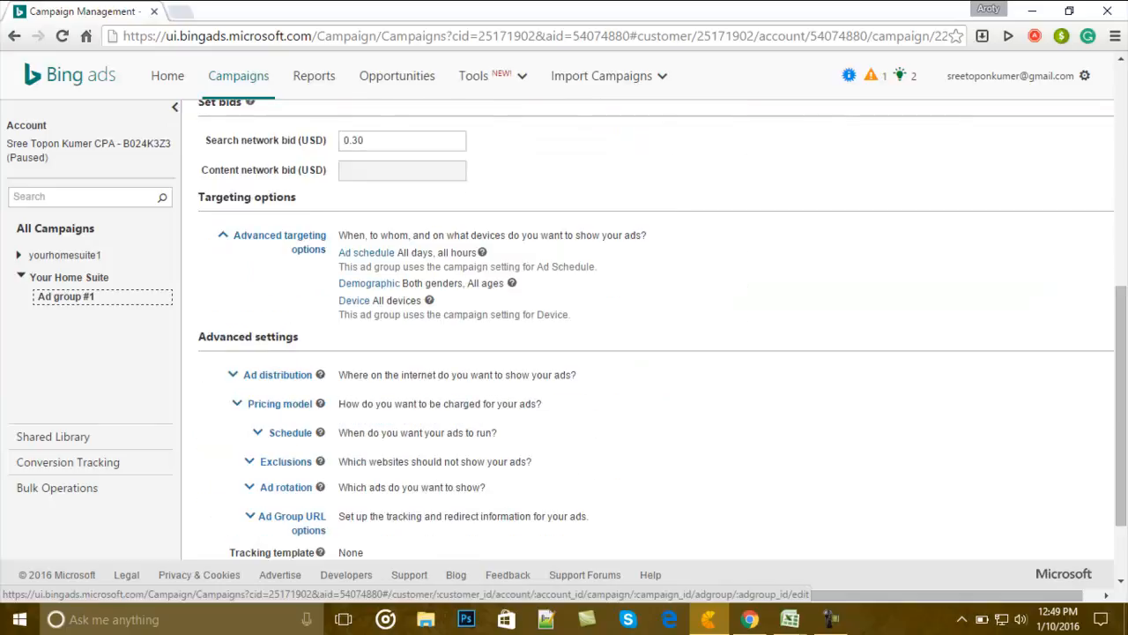
scroll(657, 353, up, 7)
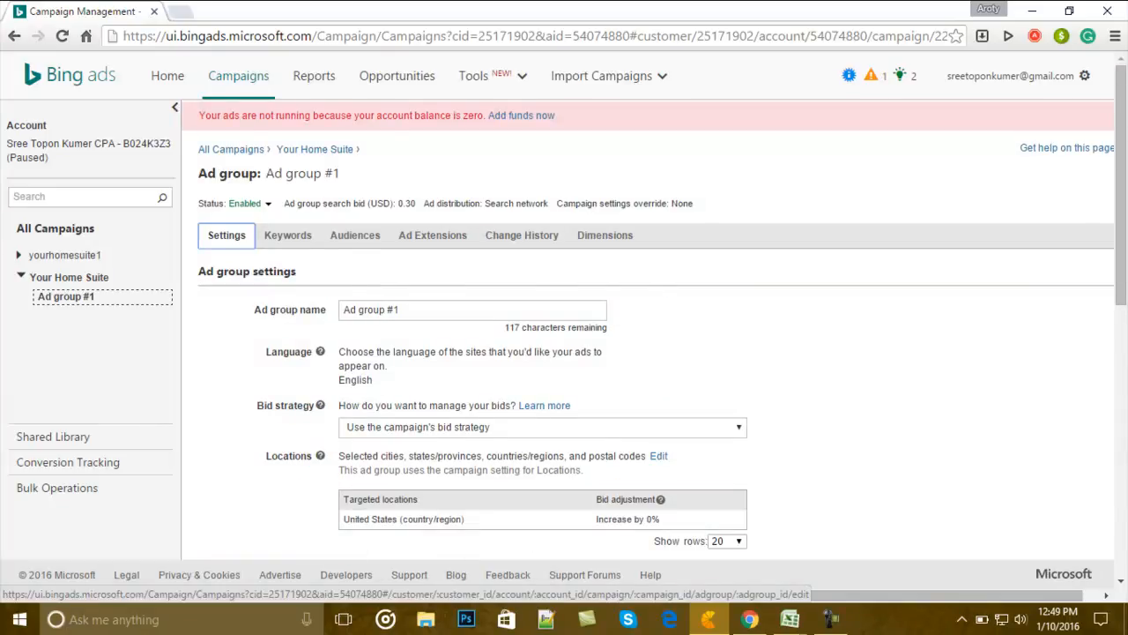
scroll(657, 353, down, 6)
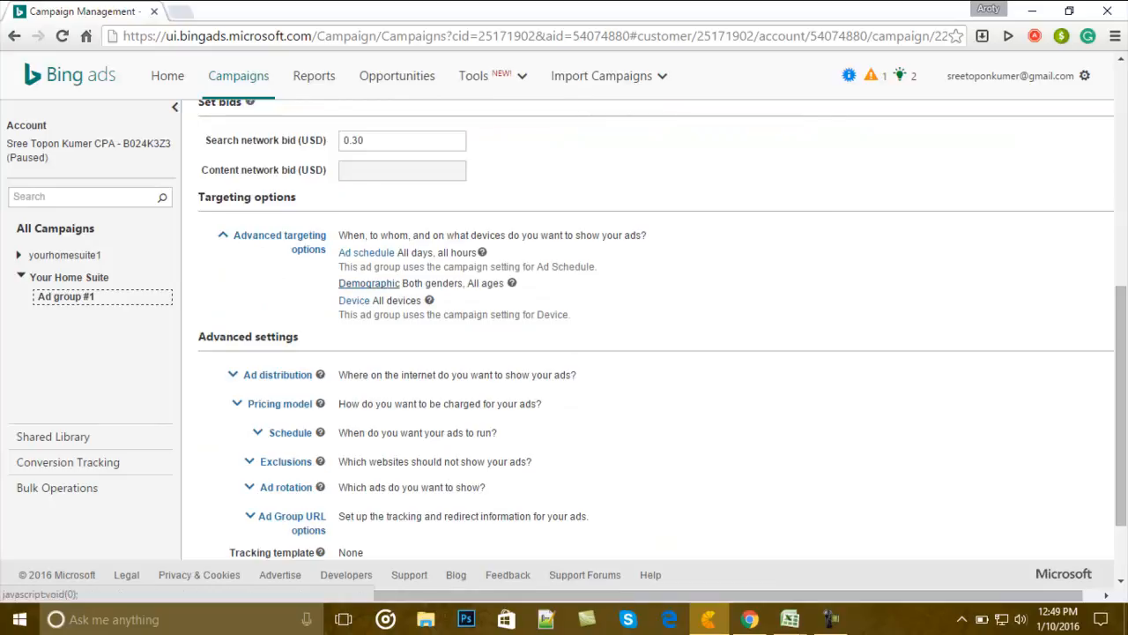
click(368, 283)
scroll(369, 283, down, 1)
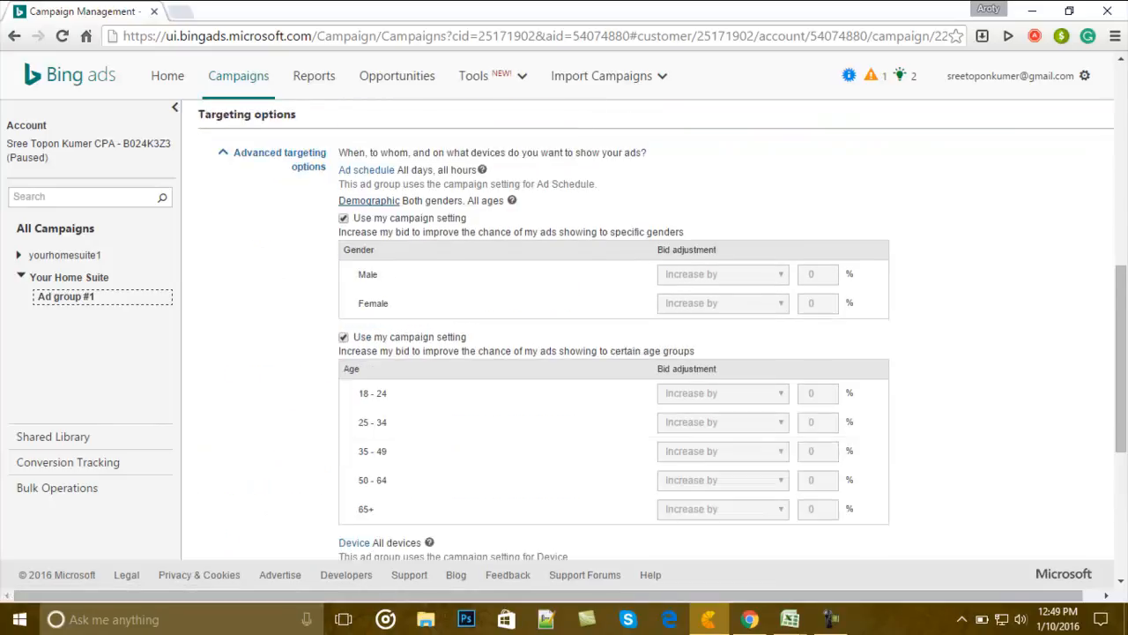
scroll(617, 335, down, 1)
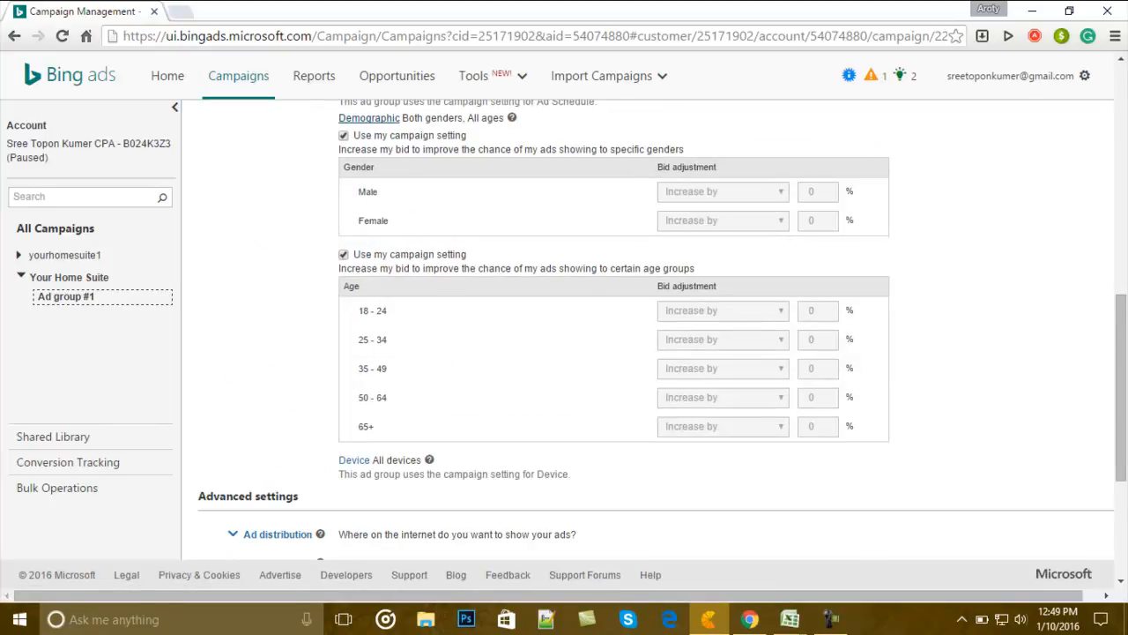
scroll(617, 335, up, 1)
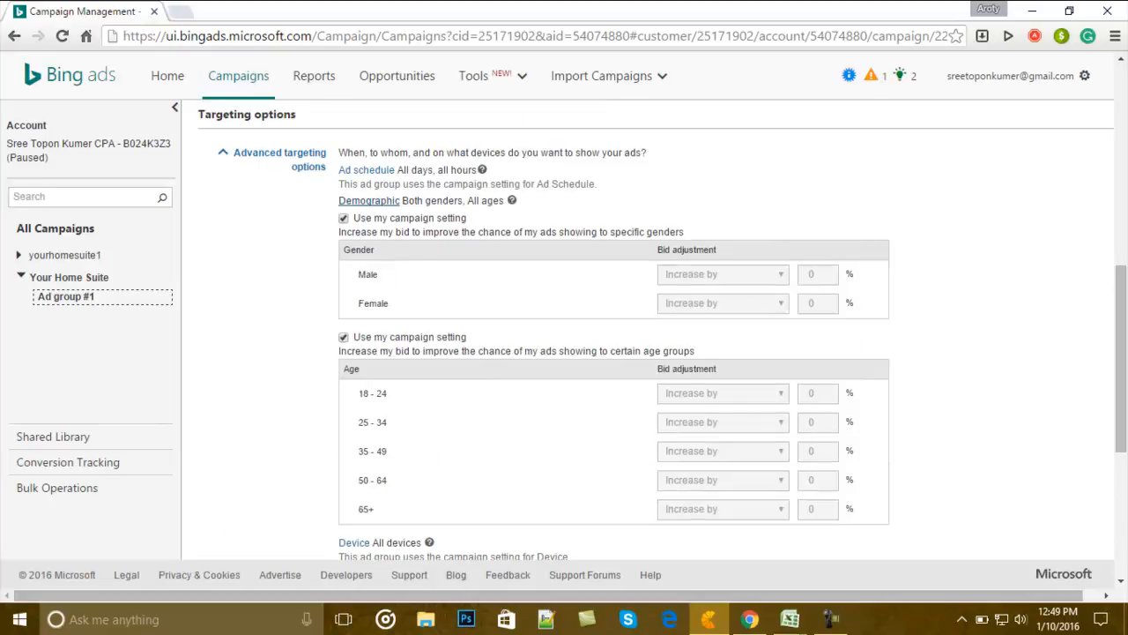
Step: Stop using the campaign setting for both the gender and the age bid adjustments
click(344, 218)
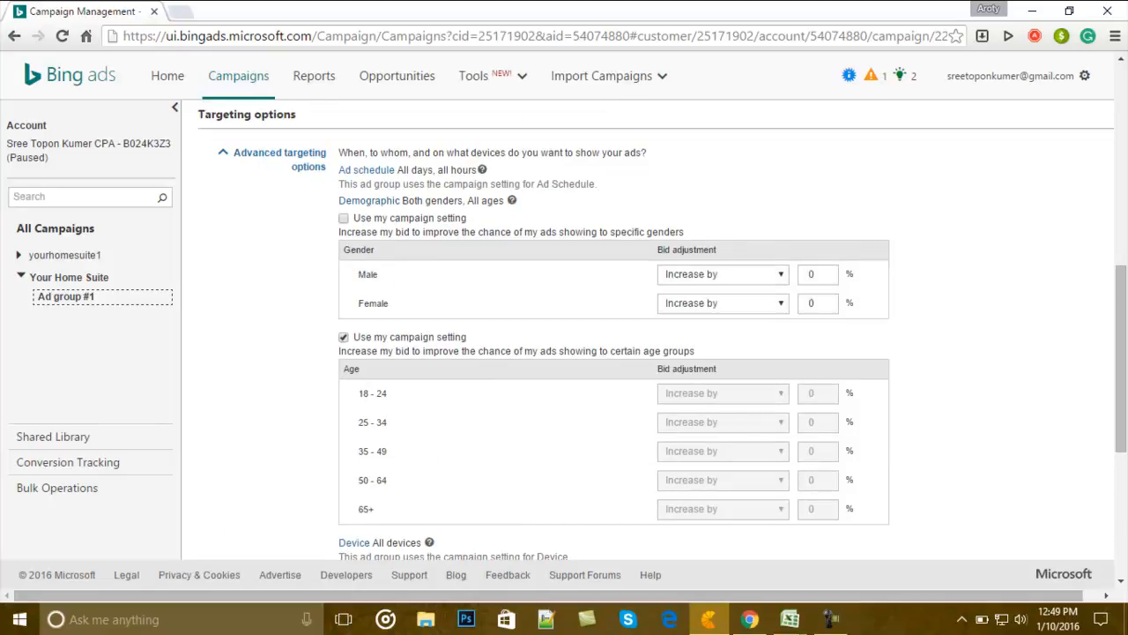
click(344, 218)
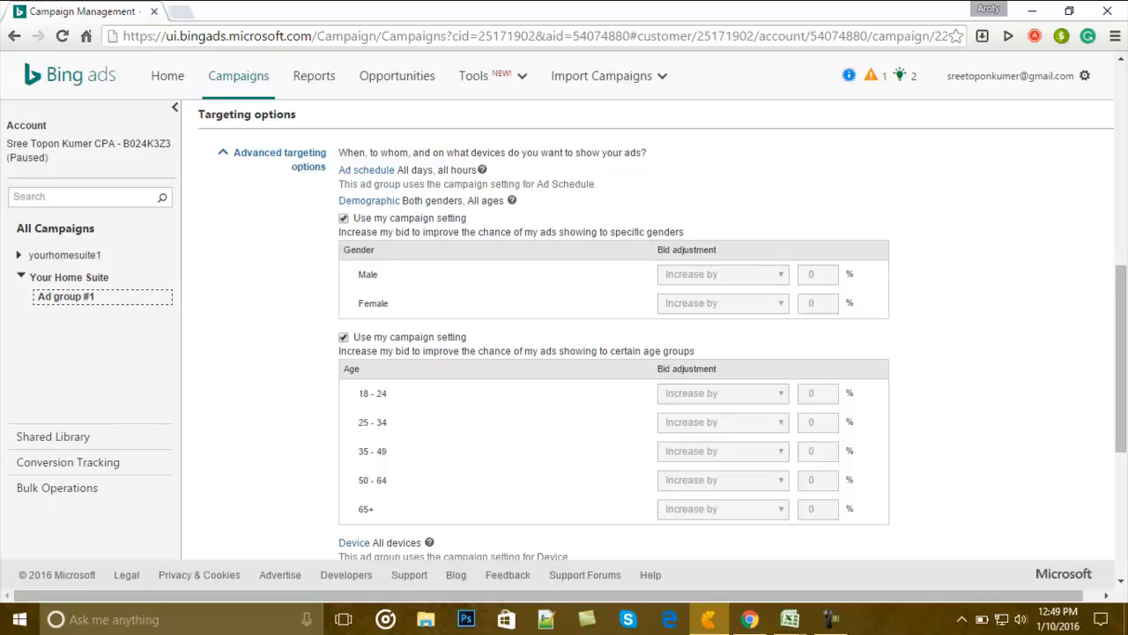
click(344, 337)
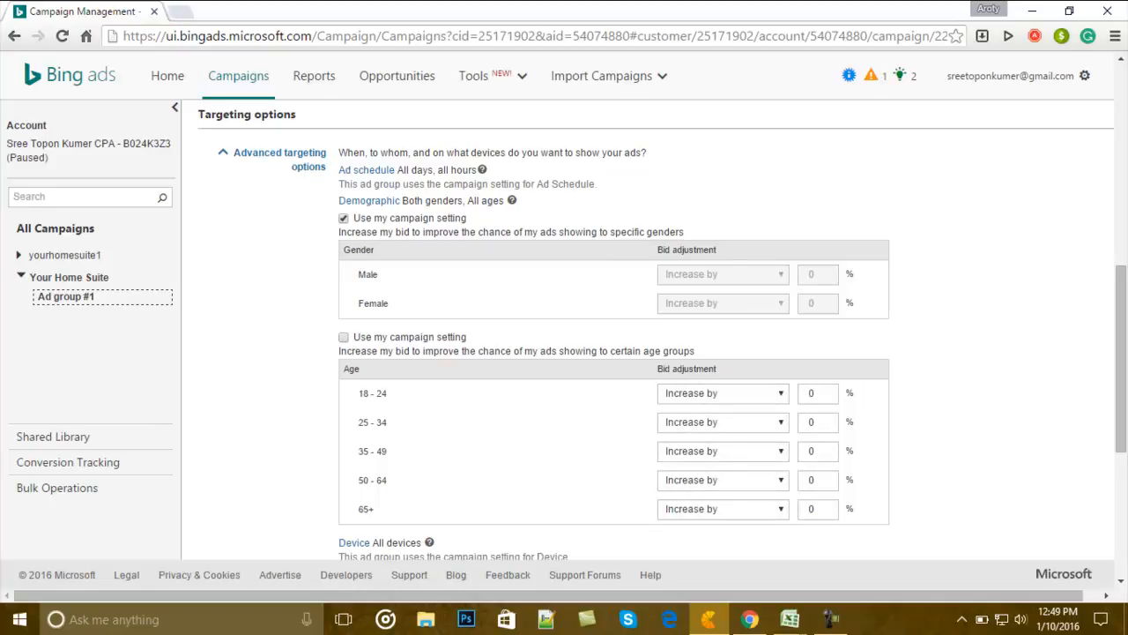
click(343, 218)
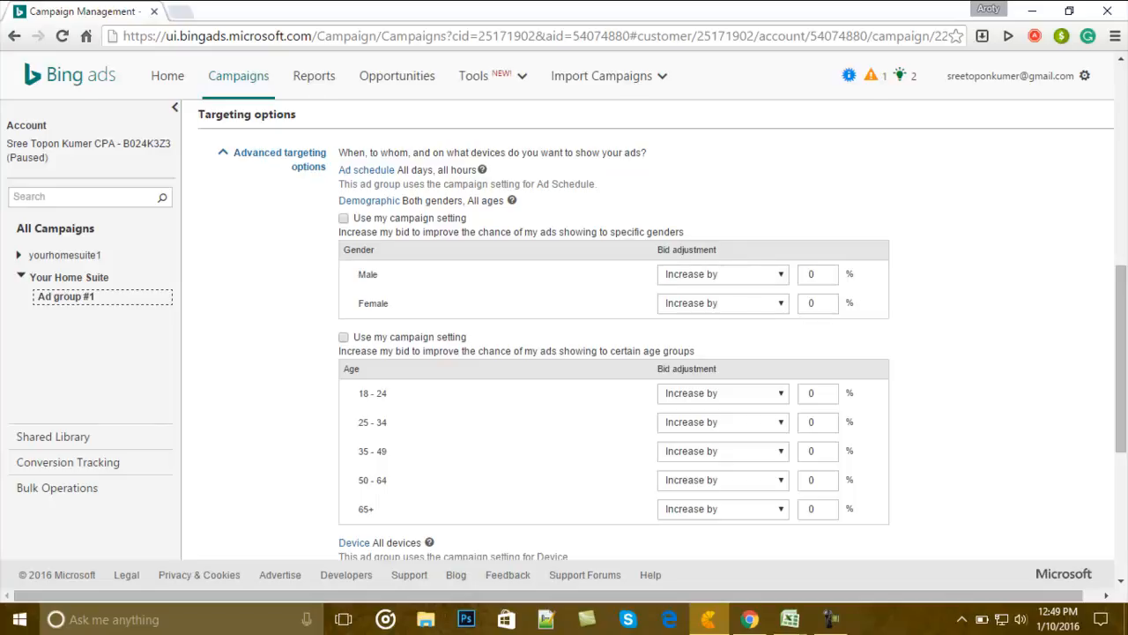
Step: Set the bid increase to 100% for the age groups 35 - 49, 50 - 64 and 65+
double_click(812, 452)
text(100)
key(Tab)
text(100)
key(Tab)
text(100)
Step: Check the device bid adjustments, keeping the campaign setting in use, and review the demographic adjustments
scroll(617, 335, down, 2)
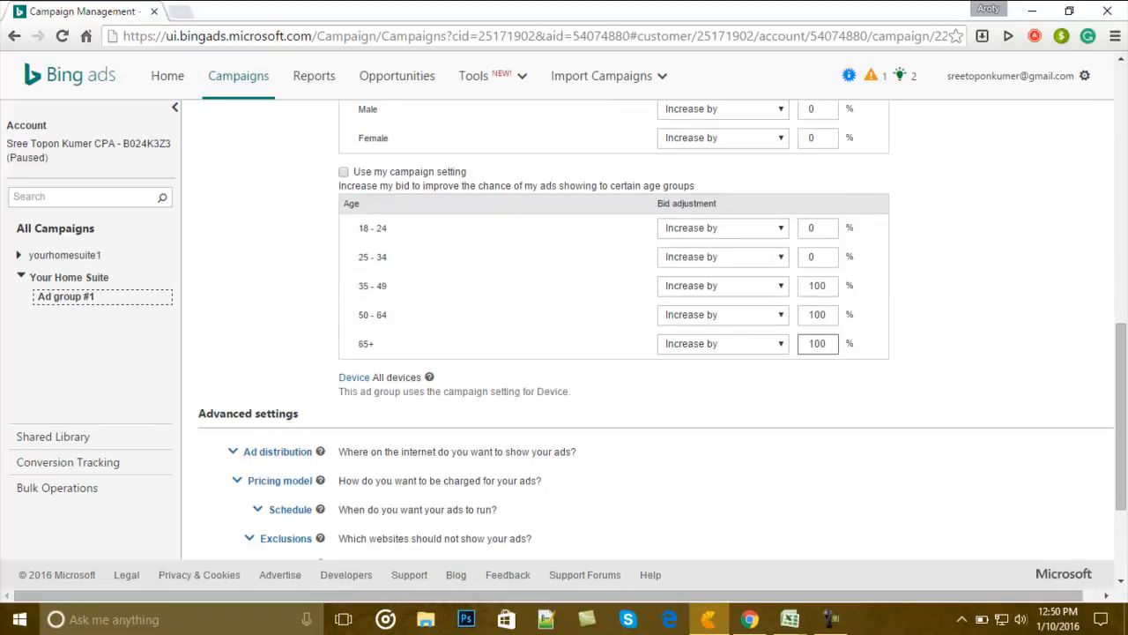
click(354, 377)
scroll(353, 377, down, 2)
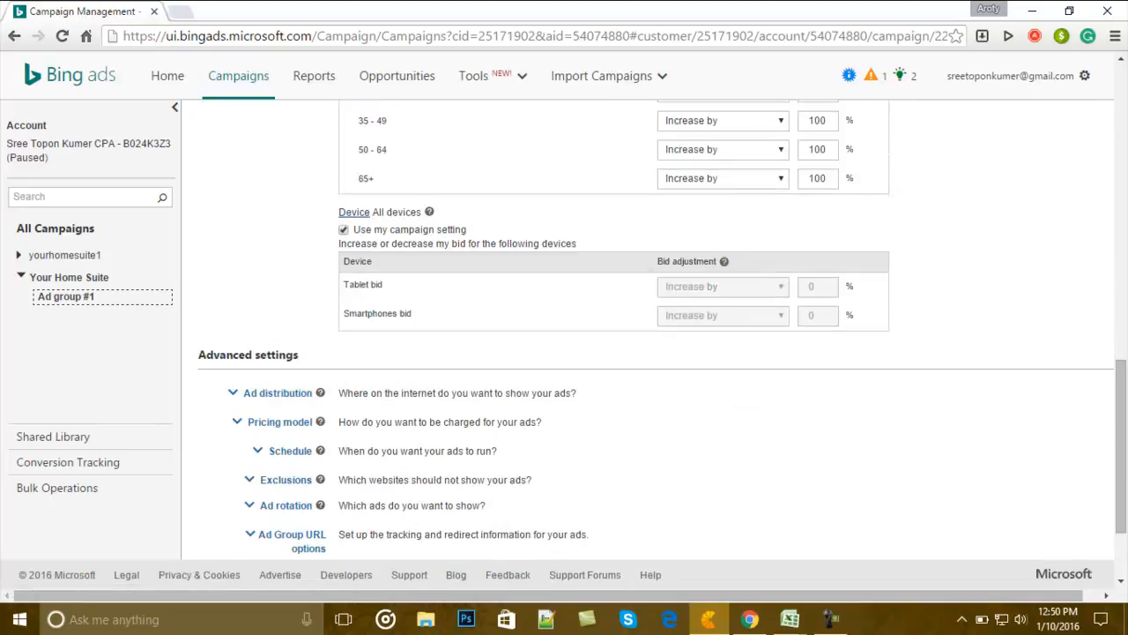
click(343, 230)
click(344, 230)
scroll(617, 335, up, 4)
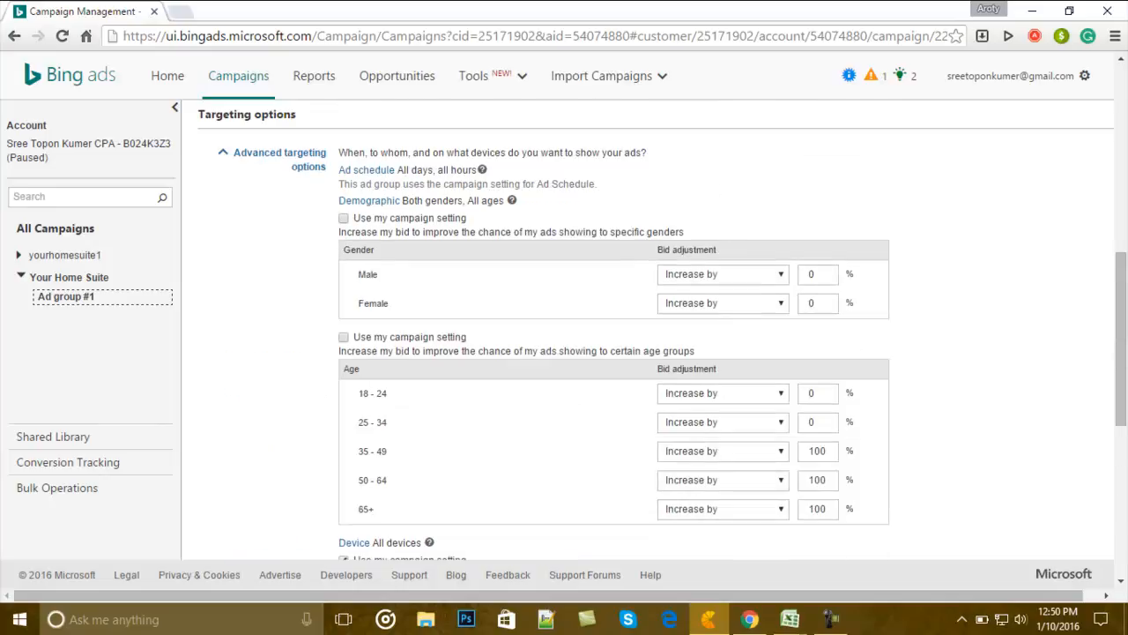
scroll(617, 335, down, 4)
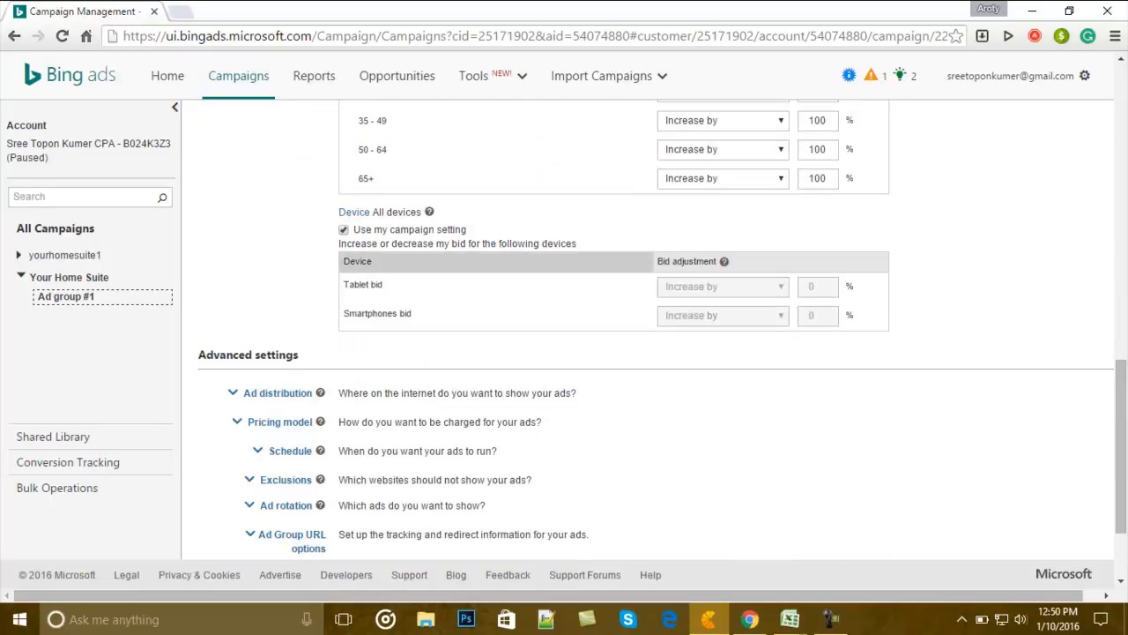
scroll(617, 335, up, 2)
scroll(371, 203, up, 3)
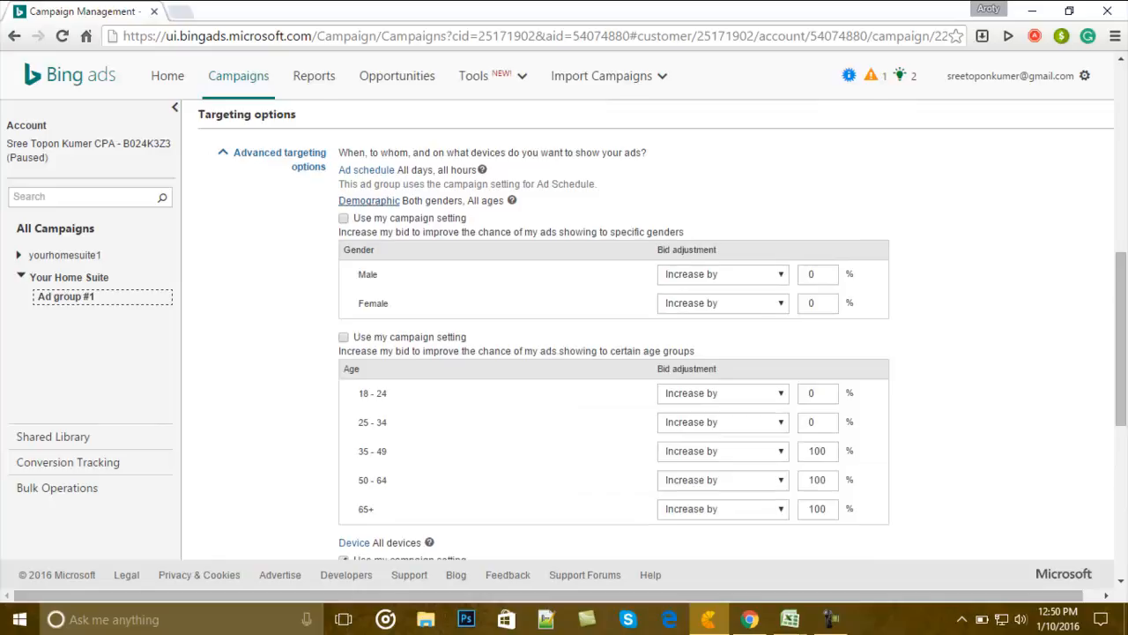
Step: Check the ad group's ad schedule options, keeping the campaign settings in use, and return to the demographic adjustments
click(369, 200)
click(367, 170)
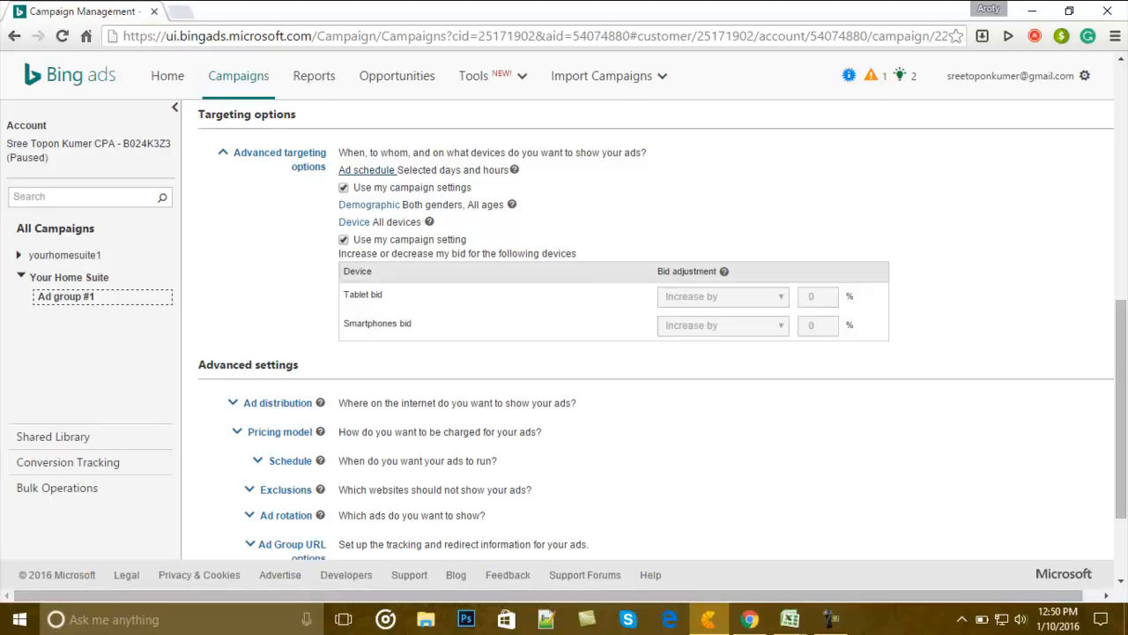
click(367, 170)
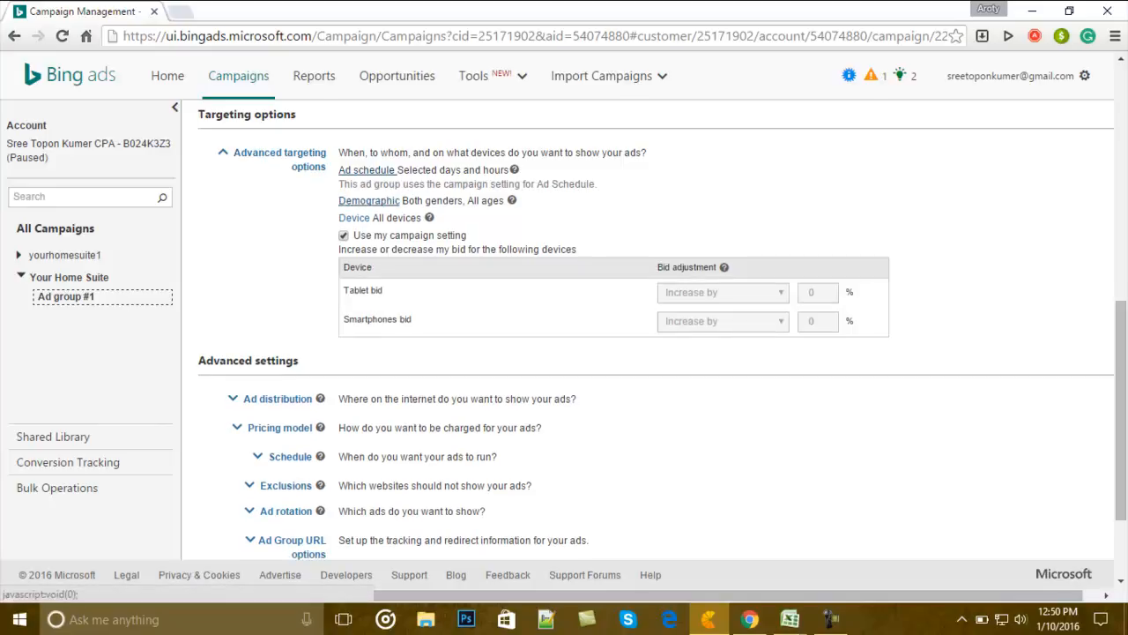
click(368, 200)
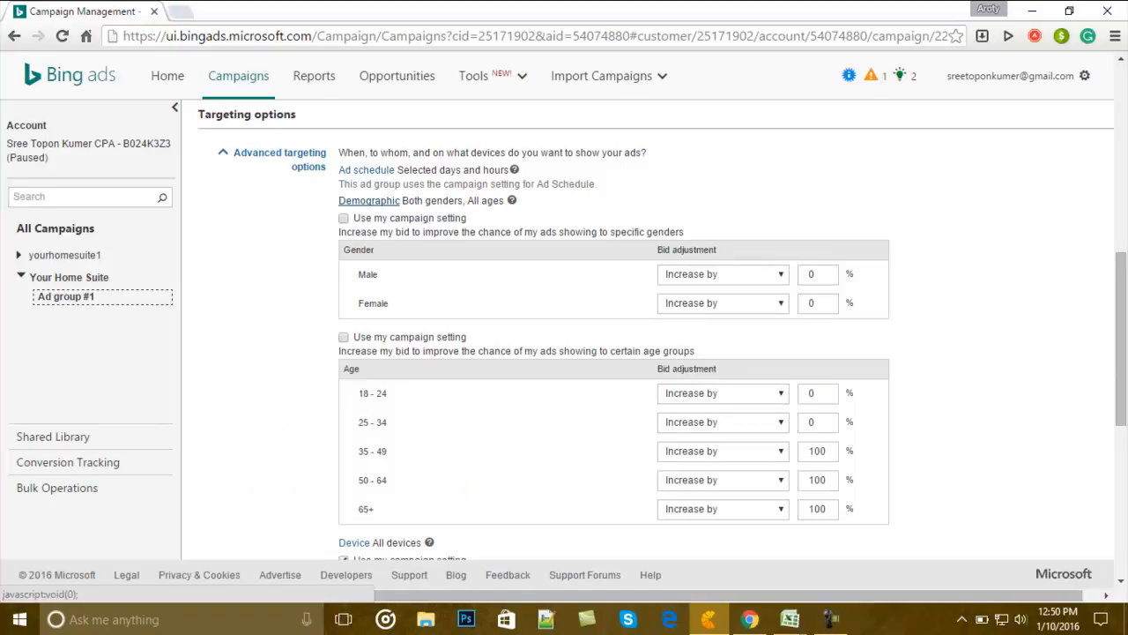
Step: Use the campaign setting for gender again and save the ad group settings
click(343, 217)
scroll(344, 221, down, 1)
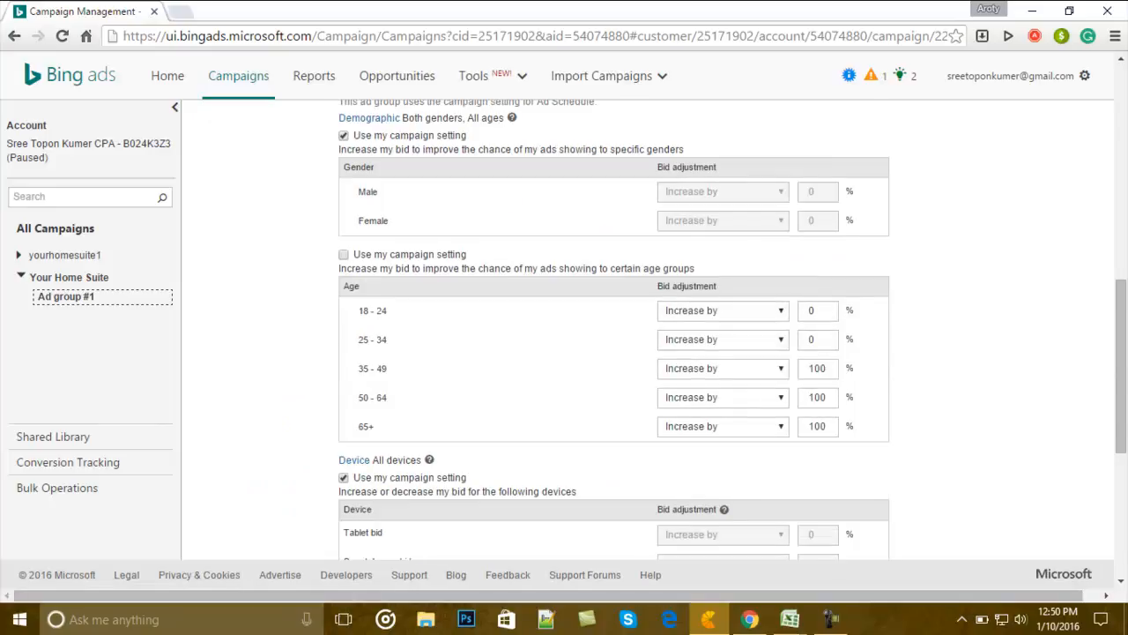
scroll(494, 261, down, 3)
scroll(564, 326, up, 3)
scroll(565, 335, down, 5)
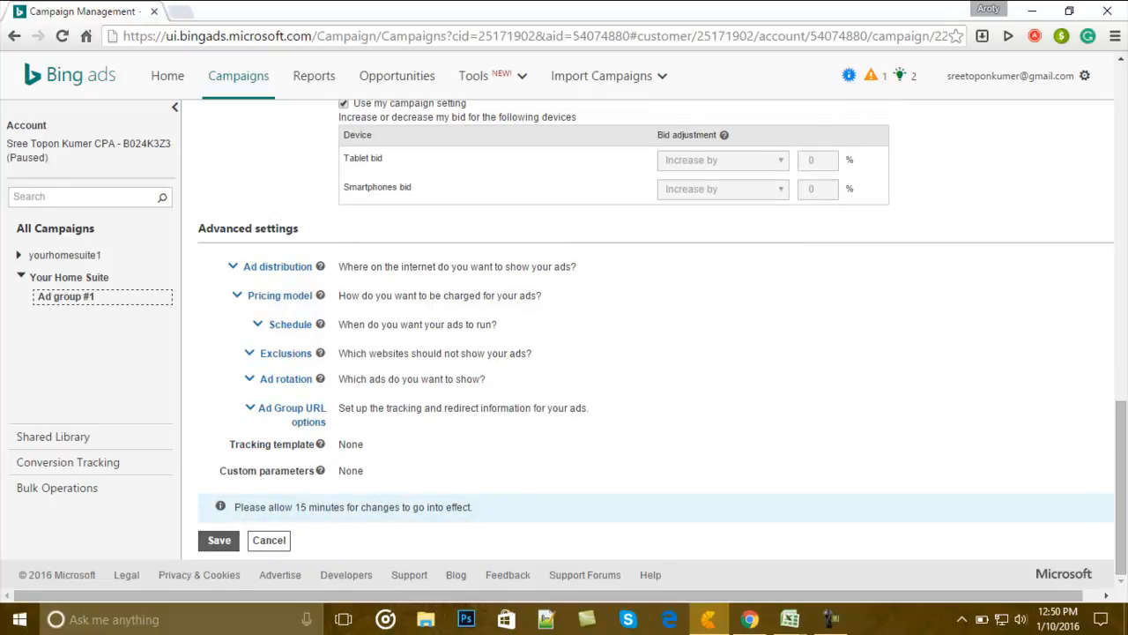
click(218, 540)
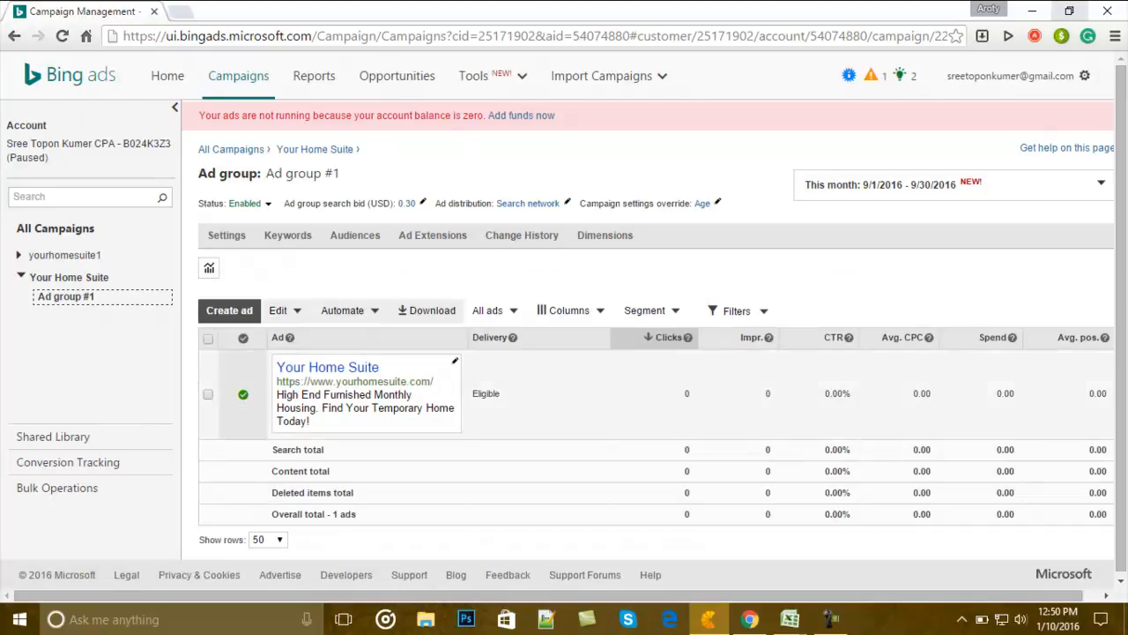
Step: Open the Your Home Suite ad for editing
click(455, 361)
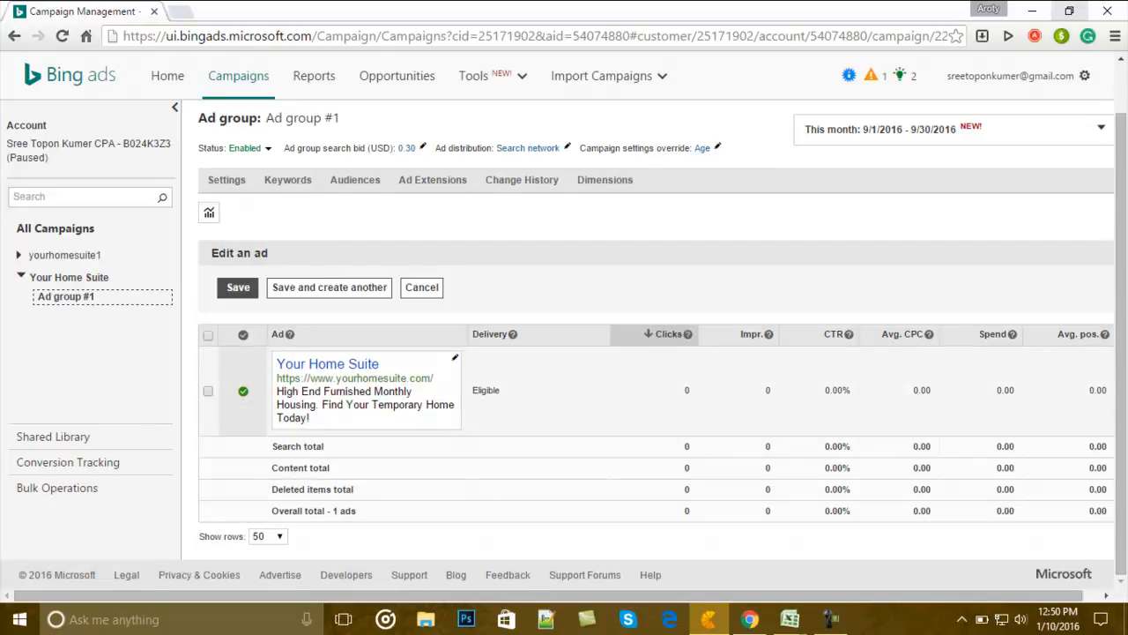